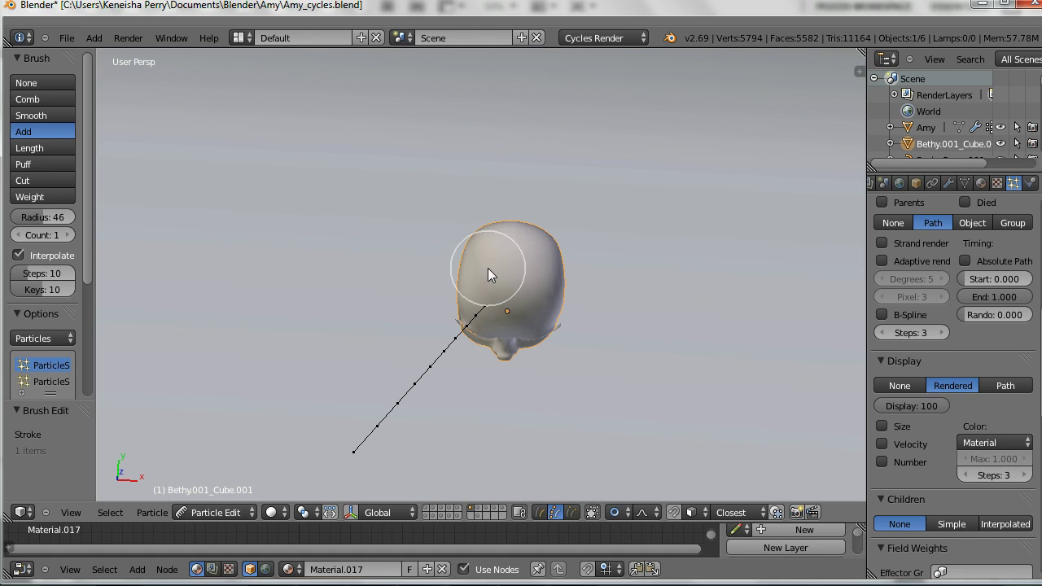
# Turn off interpolation for the Add brush and add guide hairs on top of the head.
pyautogui.click(487, 272)
pyautogui.moveTo(486, 272)
pyautogui.mouseDown(button='middle')
pyautogui.moveTo(488, 311)
pyautogui.moveTo(508, 254)
pyautogui.moveTo(484, 305)
pyautogui.moveTo(541, 219)
pyautogui.mouseUp(button='middle')
pyautogui.click(19, 255)
pyautogui.hotkey('ctrl', 'z')
pyautogui.click(485, 294)
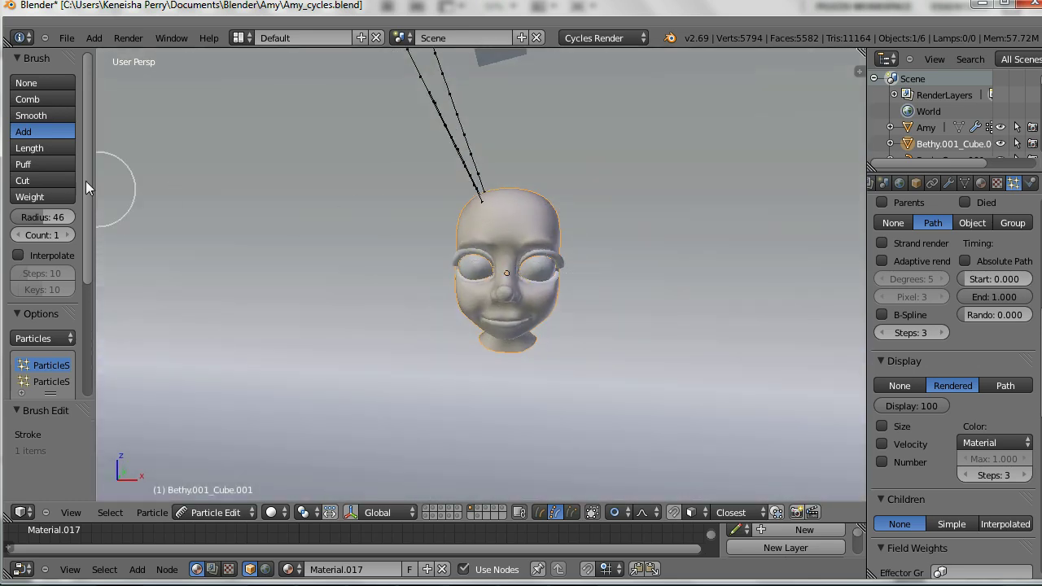
# Comb the new top strands over the side and back of the head with the Comb brush.
pyautogui.click(32, 98)
pyautogui.moveTo(417, 173); pyautogui.dragTo(439, 182, button='middle')
pyautogui.moveTo(440, 183)
pyautogui.mouseDown()
pyautogui.moveTo(523, 176)
pyautogui.moveTo(591, 239)
pyautogui.mouseUp()
pyautogui.moveTo(590, 239)
pyautogui.mouseDown(button='middle')
pyautogui.moveTo(407, 295)
pyautogui.moveTo(547, 289)
pyautogui.moveTo(542, 236)
pyautogui.moveTo(465, 268)
pyautogui.moveTo(525, 304)
pyautogui.moveTo(526, 265)
pyautogui.moveTo(651, 282)
pyautogui.moveTo(363, 343)
pyautogui.mouseUp(button='middle')
pyautogui.moveTo(365, 251); pyautogui.dragTo(396, 244)
pyautogui.moveTo(407, 264)
pyautogui.mouseDown(button='middle')
pyautogui.moveTo(475, 325)
pyautogui.moveTo(344, 253)
pyautogui.mouseUp(button='middle')
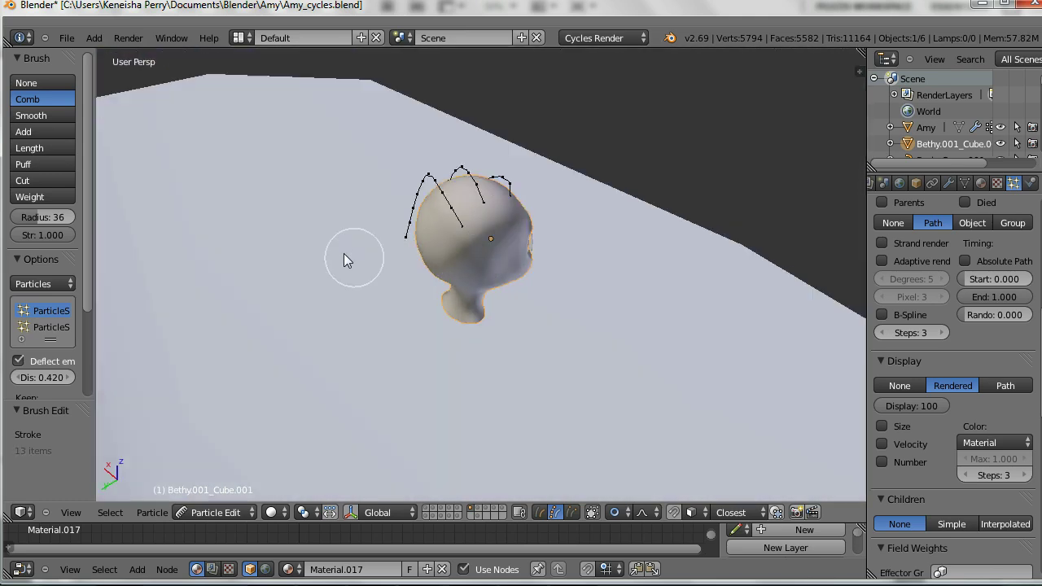
# Lengthen the two side strands down to the neck with the Length brush.
pyautogui.click(42, 180)
pyautogui.click(27, 132)
pyautogui.moveTo(366, 204); pyautogui.dragTo(6, 141, button='middle')
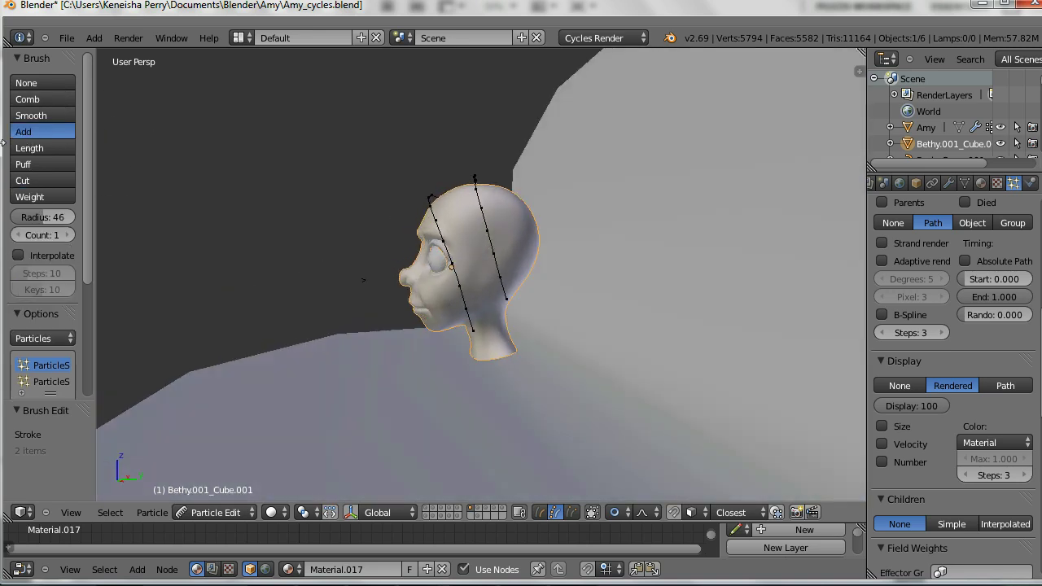
pyautogui.click(54, 148)
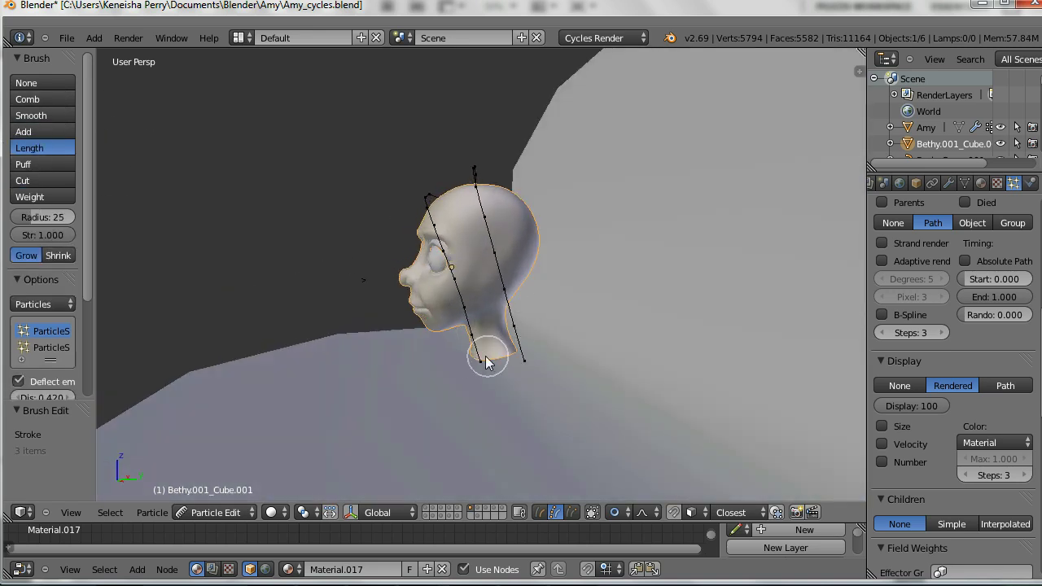
# Comb the lengthened strands so they hang straight down beside the face.
pyautogui.click(55, 101)
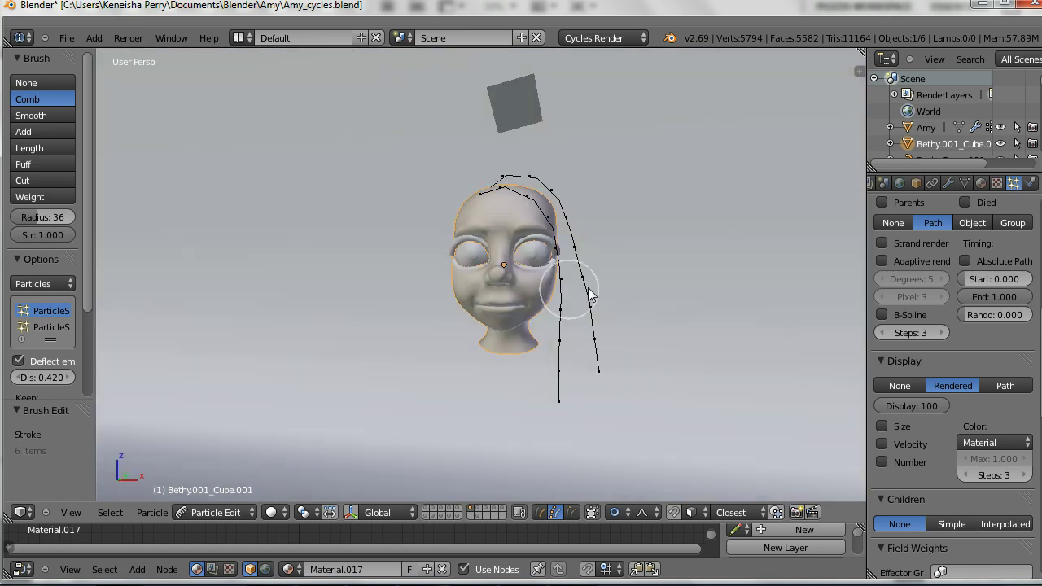
pyautogui.moveTo(588, 286)
pyautogui.mouseDown()
pyautogui.moveTo(574, 384)
pyautogui.moveTo(529, 264)
pyautogui.mouseUp()
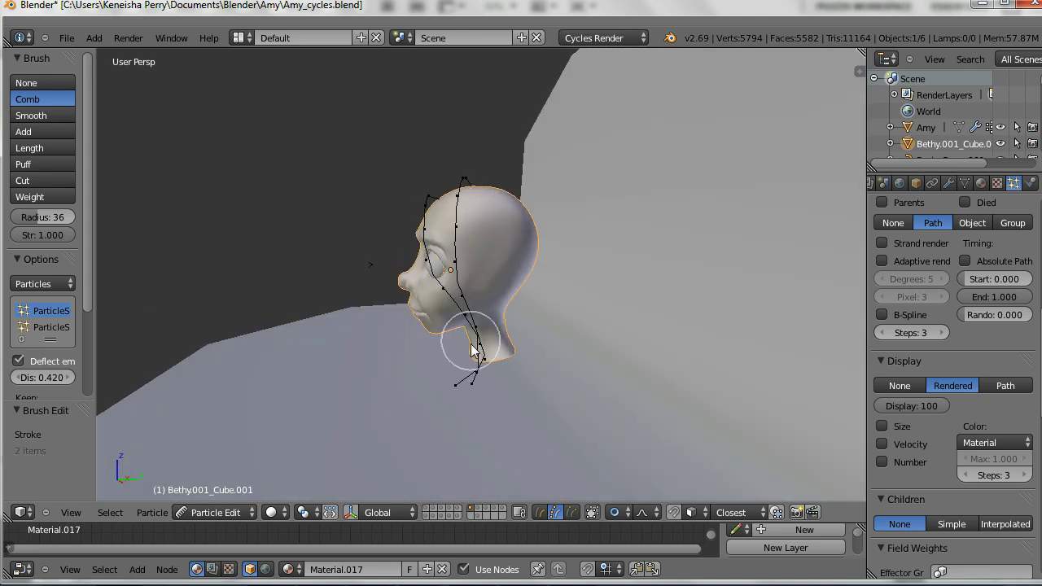
pyautogui.moveTo(463, 346); pyautogui.dragTo(477, 386)
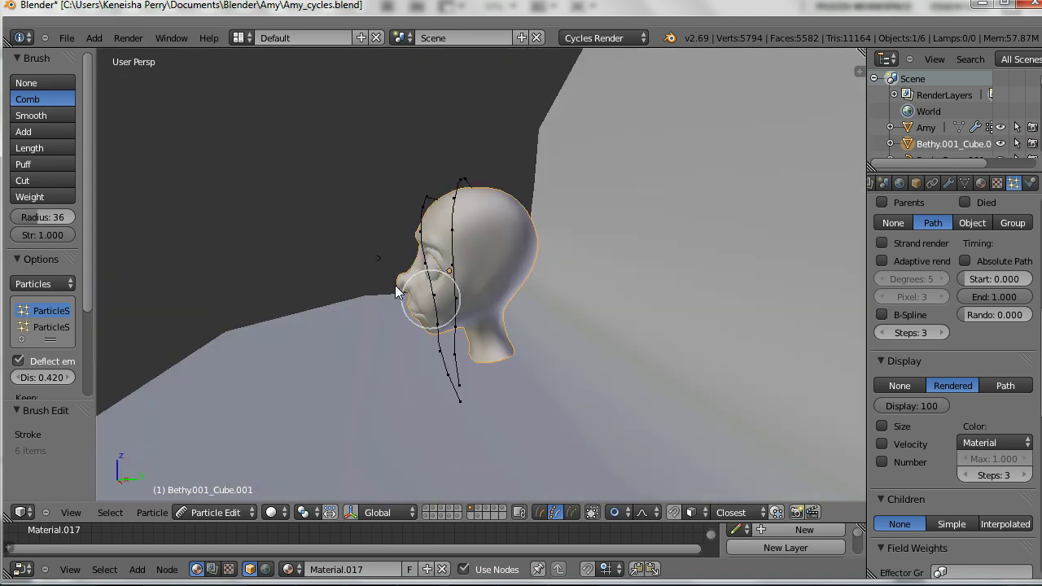
# Trim the side strands with the Cut brush and comb them back against the side of the head.
pyautogui.click(22, 180)
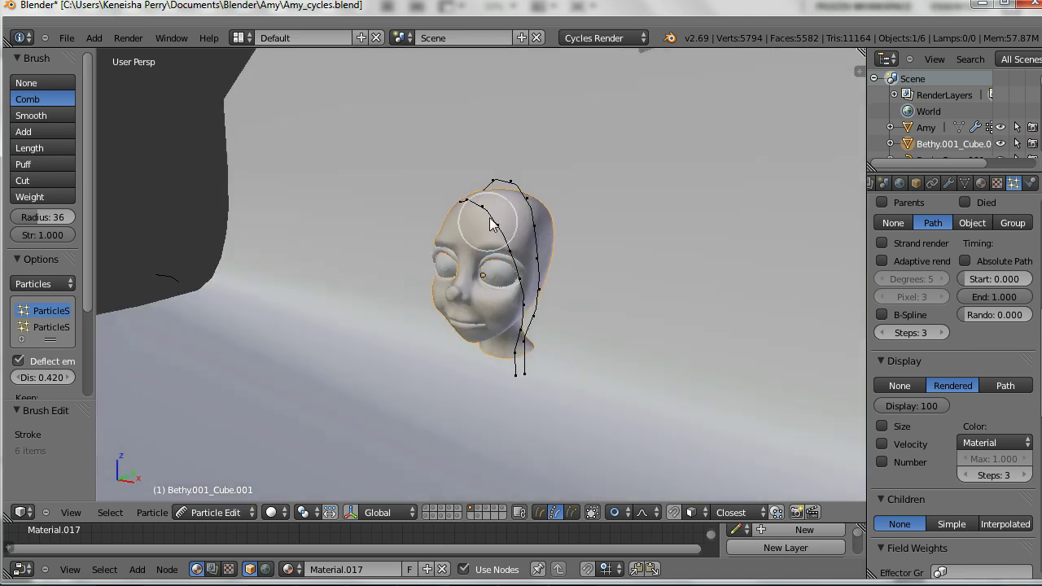
pyautogui.moveTo(488, 195); pyautogui.dragTo(509, 260)
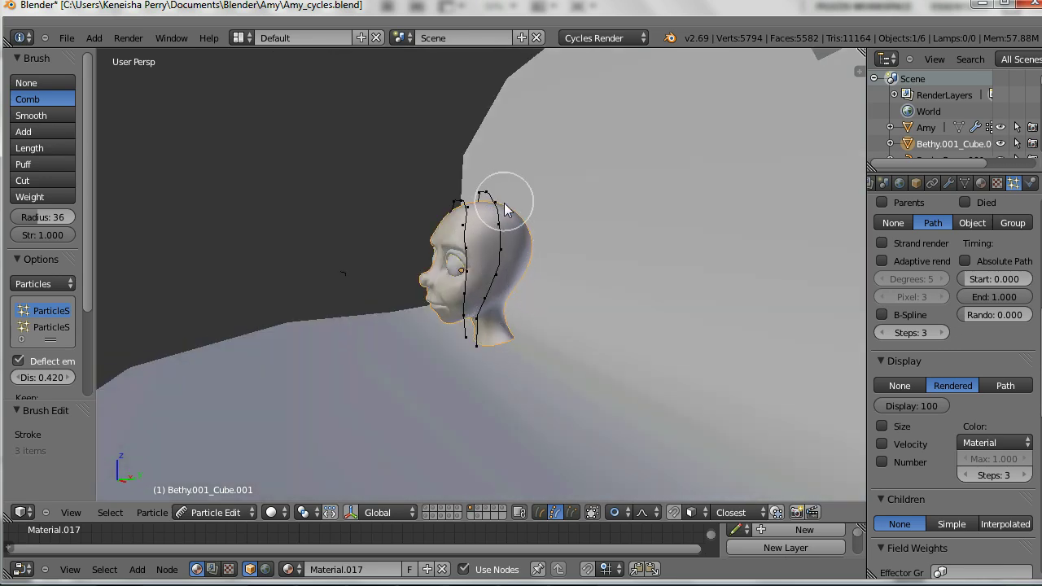
pyautogui.moveTo(468, 236); pyautogui.dragTo(471, 261)
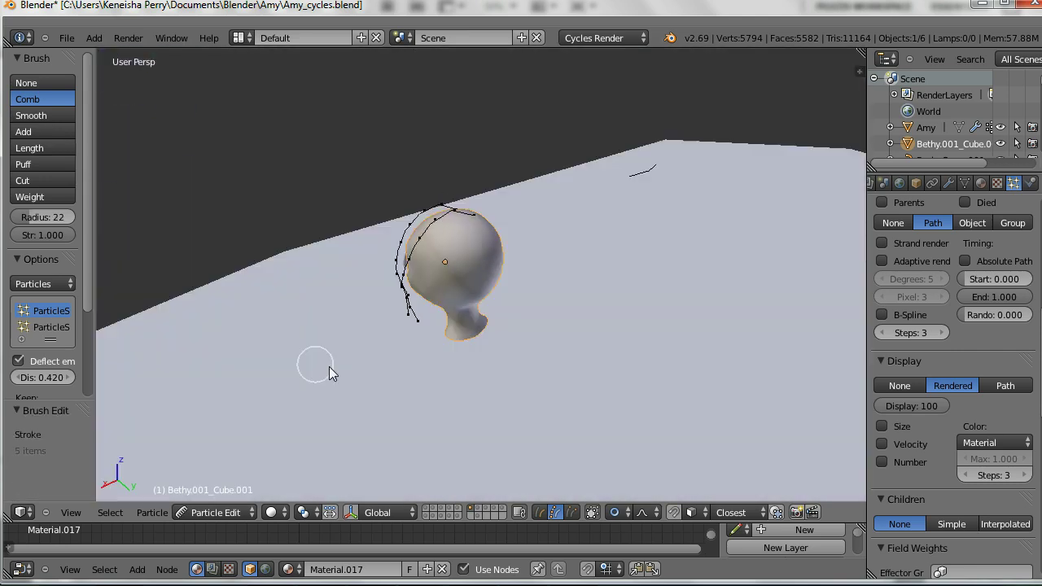
# Add new guide hairs around the back of the head and extend the selection on three of them to their roots.
pyautogui.click(24, 132)
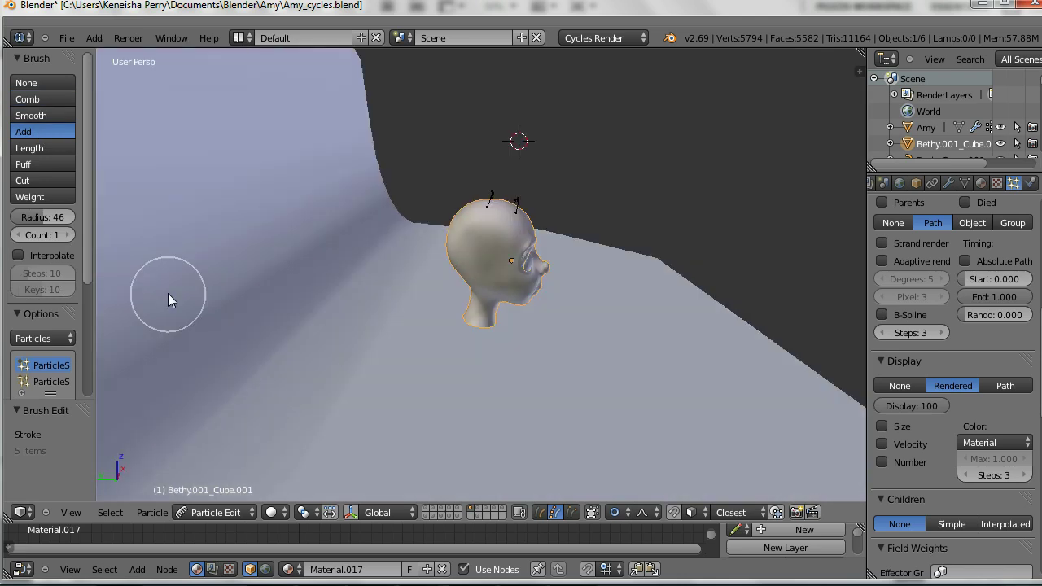
pyautogui.moveTo(455, 221); pyautogui.dragTo(442, 248, button='middle')
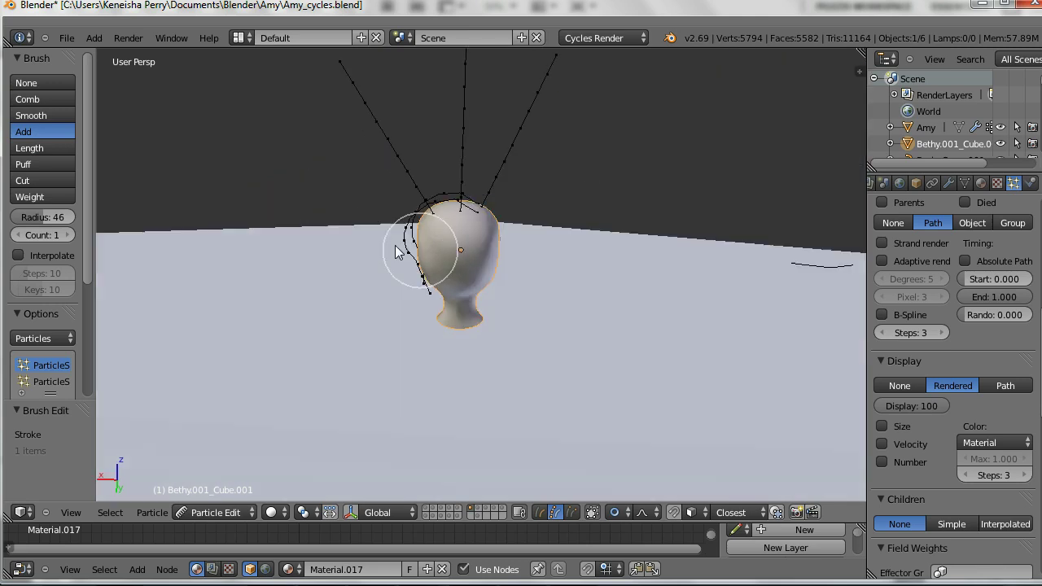
pyautogui.press('ctrl+KP_Add')
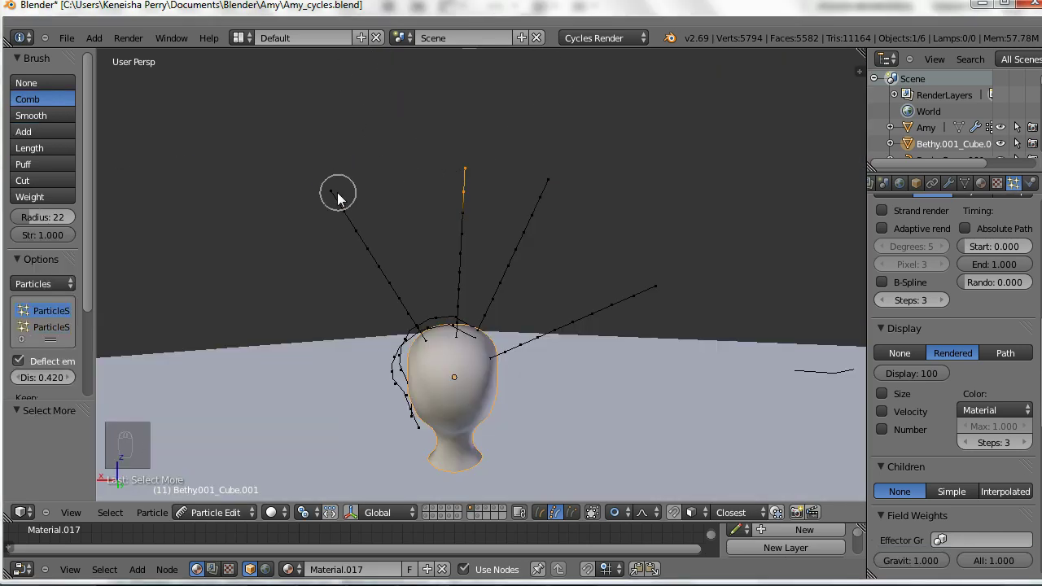
pyautogui.press('ctrl+KP_Add')
pyautogui.press('ctrl+KP_Add')
pyautogui.press('ctrl+KP_Add')
pyautogui.press('ctrl+KP_Add')
pyautogui.press('ctrl+KP_Add')
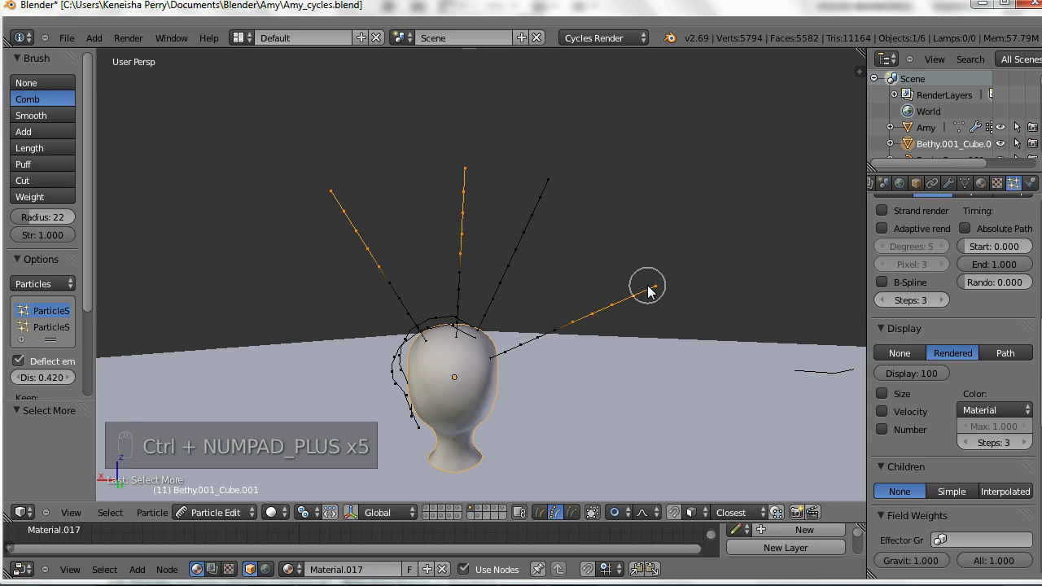
# Enlarge the Comb brush radius to 62 and comb the three selected strands down the back and sides of the head.
pyautogui.press('f')
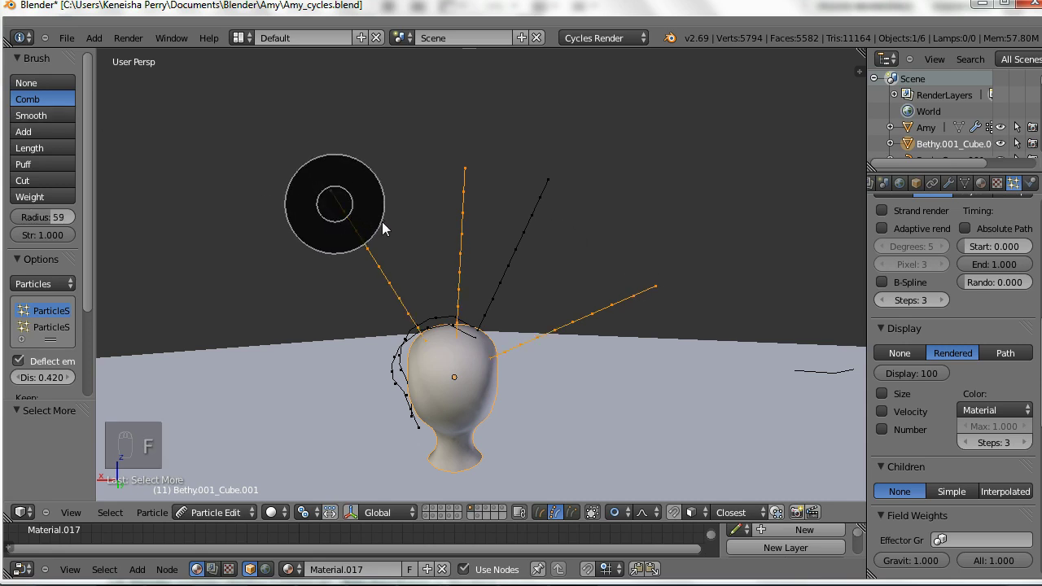
pyautogui.click(382, 222)
pyautogui.moveTo(423, 240); pyautogui.dragTo(468, 246, button='middle')
pyautogui.moveTo(468, 245); pyautogui.dragTo(411, 230)
pyautogui.moveTo(411, 229); pyautogui.dragTo(496, 230, button='middle')
pyautogui.moveTo(488, 232); pyautogui.dragTo(358, 301)
pyautogui.moveTo(457, 291); pyautogui.dragTo(353, 440)
pyautogui.moveTo(352, 404)
pyautogui.mouseDown(button='middle')
pyautogui.moveTo(619, 371)
pyautogui.moveTo(386, 386)
pyautogui.moveTo(459, 343)
pyautogui.moveTo(467, 389)
pyautogui.moveTo(500, 305)
pyautogui.mouseUp(button='middle')
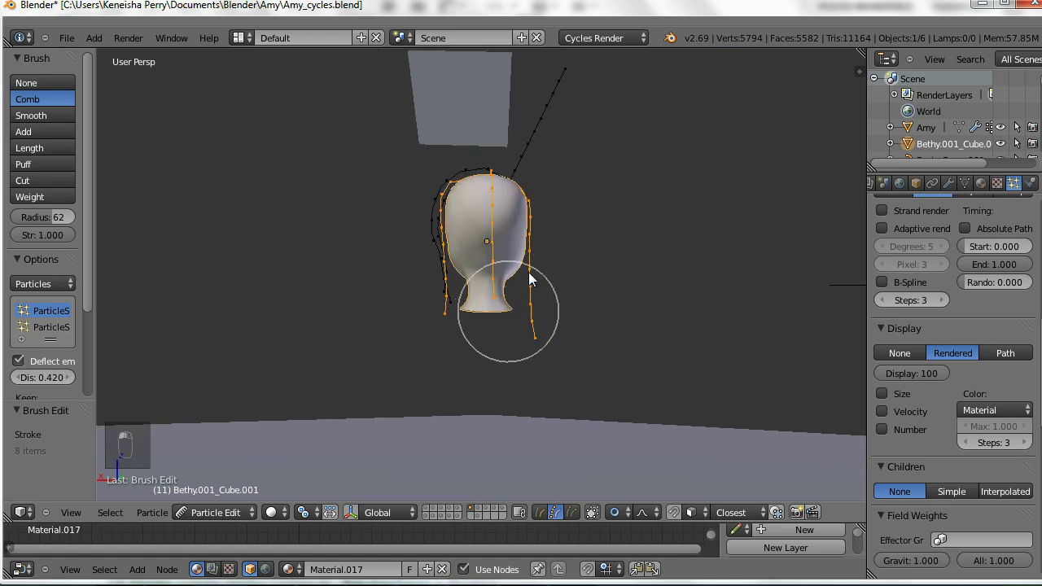
# Set the Comb brush radius to 43 and shape the selected strands around the back of the head.
pyautogui.click(29, 148)
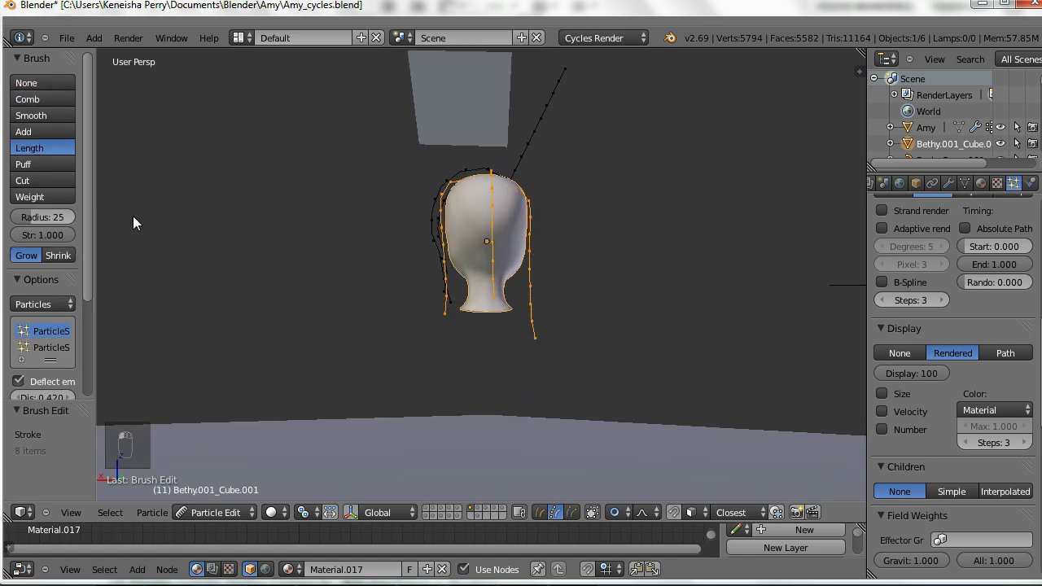
pyautogui.click(64, 99)
pyautogui.moveTo(434, 339)
pyautogui.mouseDown(button='middle')
pyautogui.moveTo(370, 303)
pyautogui.moveTo(395, 322)
pyautogui.moveTo(401, 234)
pyautogui.moveTo(567, 251)
pyautogui.mouseUp(button='middle')
pyautogui.press('f')
pyautogui.click(408, 234)
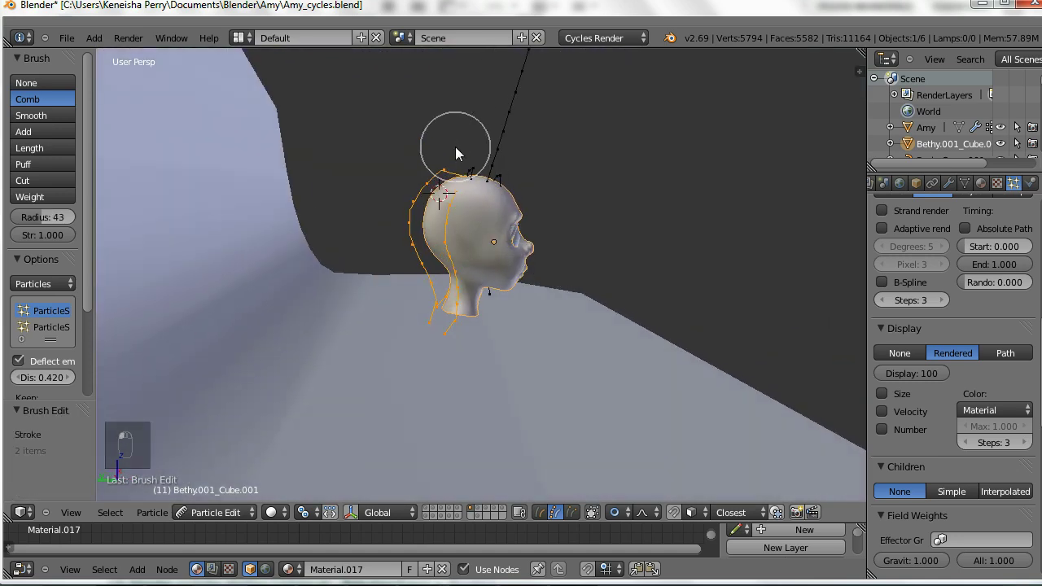
# Clear the selection and select the remaining upright strand on top of the head along its full length.
pyautogui.moveTo(407, 170)
pyautogui.mouseDown(button='middle')
pyautogui.moveTo(808, 187)
pyautogui.moveTo(465, 174)
pyautogui.moveTo(342, 263)
pyautogui.moveTo(435, 256)
pyautogui.moveTo(415, 116)
pyautogui.mouseUp(button='middle')
pyautogui.press('a')
pyautogui.rightClick(414, 117)
pyautogui.press('ctrl+KP_Add')
pyautogui.press('ctrl+KP_Add')
pyautogui.press('ctrl+KP_Add')
pyautogui.press('ctrl+KP_Add')
pyautogui.press('ctrl+KP_Add')
pyautogui.press('ctrl+KP_Add')
pyautogui.press('ctrl+KP_Add')
pyautogui.press('ctrl+KP_Add')
pyautogui.press('ctrl+KP_Add')
pyautogui.press('ctrl+KP_Add')
pyautogui.press('ctrl+KP_Add')
pyautogui.press('ctrl+KP_Add')
pyautogui.press('ctrl+KP_Add')
pyautogui.press('ctrl+KP_Add')
pyautogui.press('ctrl+KP_Add')
pyautogui.press('ctrl+KP_Add')
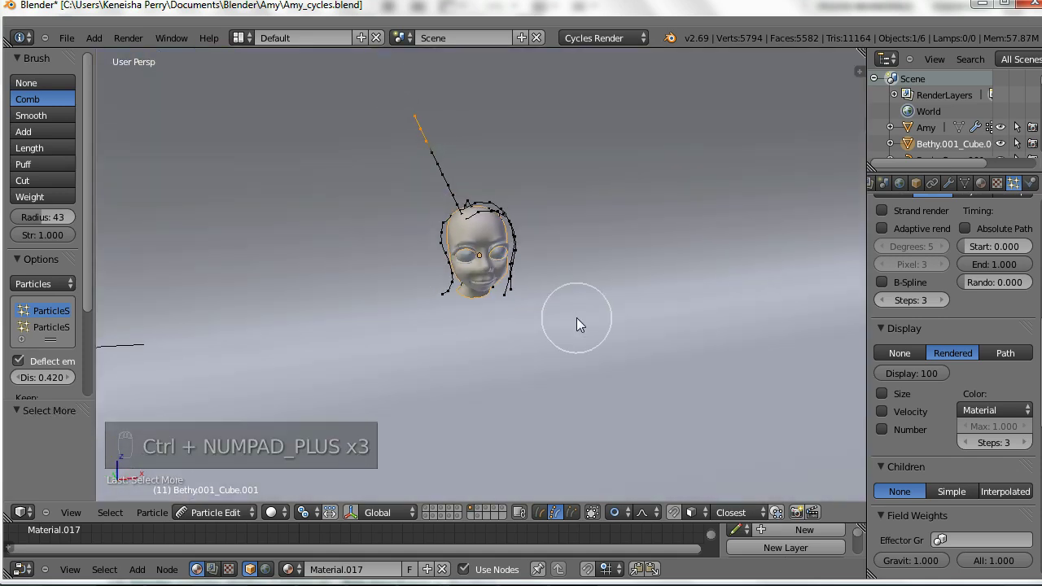
# Comb the upright top strand down along the side of the head.
pyautogui.moveTo(429, 232); pyautogui.dragTo(436, 144, button='middle')
pyautogui.moveTo(435, 145)
pyautogui.mouseDown()
pyautogui.moveTo(443, 178)
pyautogui.moveTo(423, 381)
pyautogui.mouseUp()
pyautogui.moveTo(424, 380)
pyautogui.mouseDown(button='middle')
pyautogui.moveTo(430, 248)
pyautogui.moveTo(469, 307)
pyautogui.moveTo(431, 247)
pyautogui.mouseUp(button='middle')
pyautogui.moveTo(431, 246); pyautogui.dragTo(449, 275)
pyautogui.moveTo(452, 281); pyautogui.dragTo(512, 296, button='middle')
pyautogui.moveTo(516, 350); pyautogui.dragTo(502, 300, button='middle')
# Deselect everything, add a guide hair on the side of the head, and select it down to its root.
pyautogui.press('a')
pyautogui.click(41, 133)
pyautogui.moveTo(462, 256)
pyautogui.mouseDown(button='middle')
pyautogui.moveTo(456, 197)
pyautogui.moveTo(503, 220)
pyautogui.moveTo(442, 267)
pyautogui.moveTo(309, 239)
pyautogui.mouseUp(button='middle')
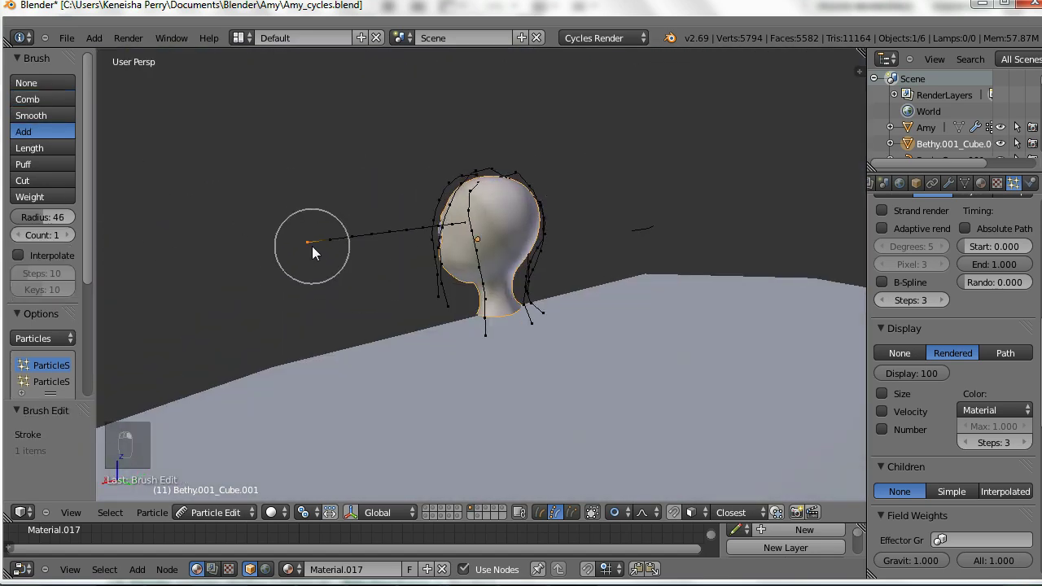
pyautogui.press('ctrl+KP_Add')
pyautogui.press('ctrl+KP_Add')
pyautogui.press('ctrl+KP_Add')
pyautogui.press('ctrl+KP_Add')
pyautogui.press('ctrl+KP_Add')
pyautogui.press('ctrl+KP_Add')
pyautogui.press('ctrl+KP_Add')
pyautogui.press('ctrl+KP_Add')
pyautogui.press('ctrl+KP_Add')
pyautogui.press('ctrl+KP_Add')
pyautogui.press('ctrl+KP_Add')
# Comb the newly added side strand downward past the neck.
pyautogui.moveTo(375, 79); pyautogui.dragTo(423, 1, button='middle')
pyautogui.click(33, 100)
pyautogui.moveTo(325, 183); pyautogui.dragTo(398, 354)
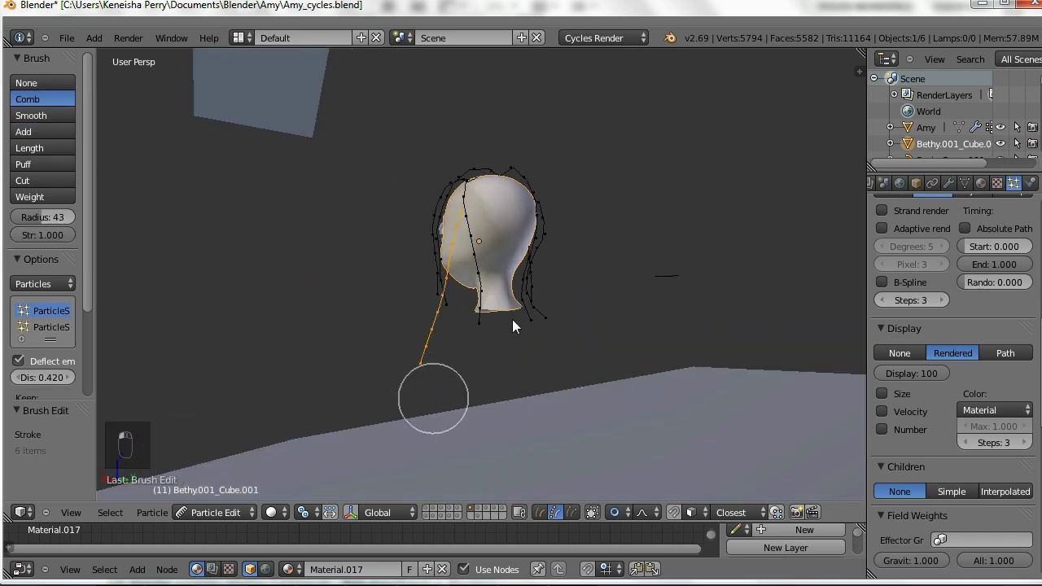
pyautogui.moveTo(422, 415); pyautogui.dragTo(558, 272, button='middle')
pyautogui.moveTo(582, 340); pyautogui.dragTo(479, 234, button='middle')
# Trim the overlong side strand with the Cut brush and comb it closer to the head.
pyautogui.scroll(3, 481, 235)
pyautogui.moveTo(428, 323); pyautogui.dragTo(187, 246, button='middle')
pyautogui.click(41, 181)
pyautogui.moveTo(359, 294); pyautogui.dragTo(439, 313)
pyautogui.click(40, 99)
pyautogui.moveTo(440, 212)
pyautogui.mouseDown(button='middle')
pyautogui.moveTo(496, 209)
pyautogui.moveTo(465, 187)
pyautogui.moveTo(477, 239)
pyautogui.mouseUp(button='middle')
# Clear the selection, add a guide hair on the upper back of the head, and select the whole strand.
pyautogui.press('a')
pyautogui.press('4')
pyautogui.moveTo(588, 256)
pyautogui.mouseDown(button='middle')
pyautogui.moveTo(567, 142)
pyautogui.moveTo(559, 232)
pyautogui.moveTo(533, 277)
pyautogui.moveTo(597, 94)
pyautogui.mouseUp(button='middle')
pyautogui.rightClick(598, 94)
pyautogui.press('ctrl+KP_Add')
pyautogui.press('ctrl+KP_Add')
pyautogui.press('ctrl+KP_Add')
pyautogui.press('ctrl+KP_Add')
pyautogui.press('ctrl+KP_Add')
pyautogui.press('ctrl+KP_Add')
pyautogui.press('ctrl+KP_Add')
pyautogui.press('ctrl+KP_Add')
pyautogui.press('ctrl+KP_Add')
pyautogui.press('ctrl+KP_Add')
pyautogui.press('ctrl+KP_Add')
pyautogui.press('ctrl+KP_Add')
pyautogui.press('ctrl+KP_Add')
pyautogui.press('ctrl+KP_Add')
pyautogui.press('ctrl+KP_Add')
pyautogui.press('ctrl+KP_Add')
pyautogui.press('ctrl+KP_Add')
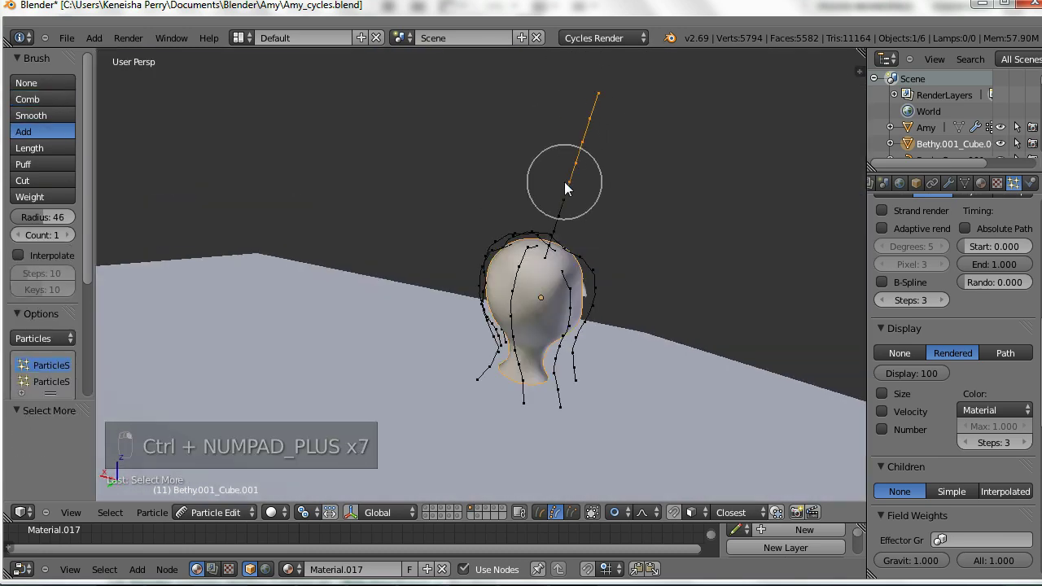
# Comb the selected upper back strand down over the back of the head.
pyautogui.moveTo(564, 182); pyautogui.dragTo(390, 183, button='middle')
pyautogui.click(50, 101)
pyautogui.moveTo(301, 188); pyautogui.dragTo(374, 183, button='middle')
pyautogui.moveTo(379, 154); pyautogui.dragTo(285, 334)
pyautogui.moveTo(404, 167); pyautogui.dragTo(350, 382)
pyautogui.moveTo(570, 333)
pyautogui.mouseDown(button='middle')
pyautogui.moveTo(728, 282)
pyautogui.moveTo(577, 368)
pyautogui.moveTo(525, 342)
pyautogui.moveTo(550, 391)
pyautogui.mouseUp(button='middle')
pyautogui.moveTo(547, 345)
pyautogui.mouseDown(button='middle')
pyautogui.moveTo(550, 319)
pyautogui.moveTo(459, 291)
pyautogui.moveTo(363, 351)
pyautogui.moveTo(555, 379)
pyautogui.moveTo(496, 402)
pyautogui.mouseUp(button='middle')
# Deselect all strands, add another guide hair beside the back strands, and select its full length.
pyautogui.press('a')
pyautogui.click(46, 131)
pyautogui.moveTo(511, 350)
pyautogui.mouseDown(button='middle')
pyautogui.moveTo(562, 332)
pyautogui.moveTo(402, 171)
pyautogui.mouseUp(button='middle')
pyautogui.click(570, 309)
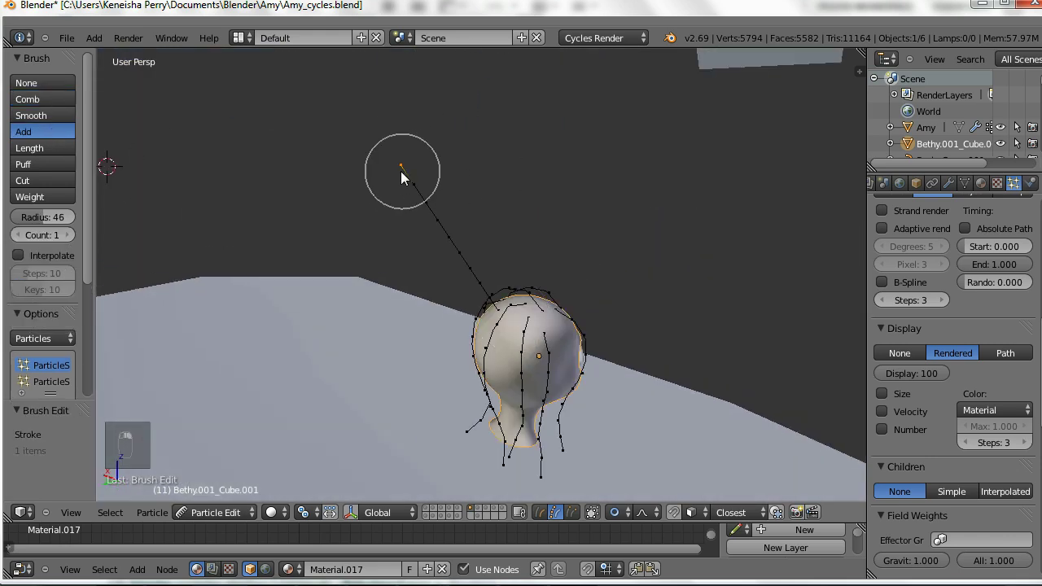
pyautogui.press('ctrl+KP_Add')
pyautogui.press('ctrl+KP_Add')
pyautogui.press('ctrl+KP_Add')
pyautogui.press('ctrl+KP_Add')
pyautogui.press('ctrl+KP_Add')
pyautogui.press('ctrl+KP_Add')
pyautogui.press('ctrl+KP_Add')
pyautogui.press('ctrl+KP_Add')
pyautogui.press('ctrl+KP_Add')
pyautogui.press('ctrl+KP_Add')
pyautogui.press('ctrl+KP_Add')
pyautogui.press('ctrl+KP_Add')
pyautogui.press('ctrl+KP_Add')
pyautogui.press('ctrl+KP_Add')
pyautogui.press('ctrl+KP_Add')
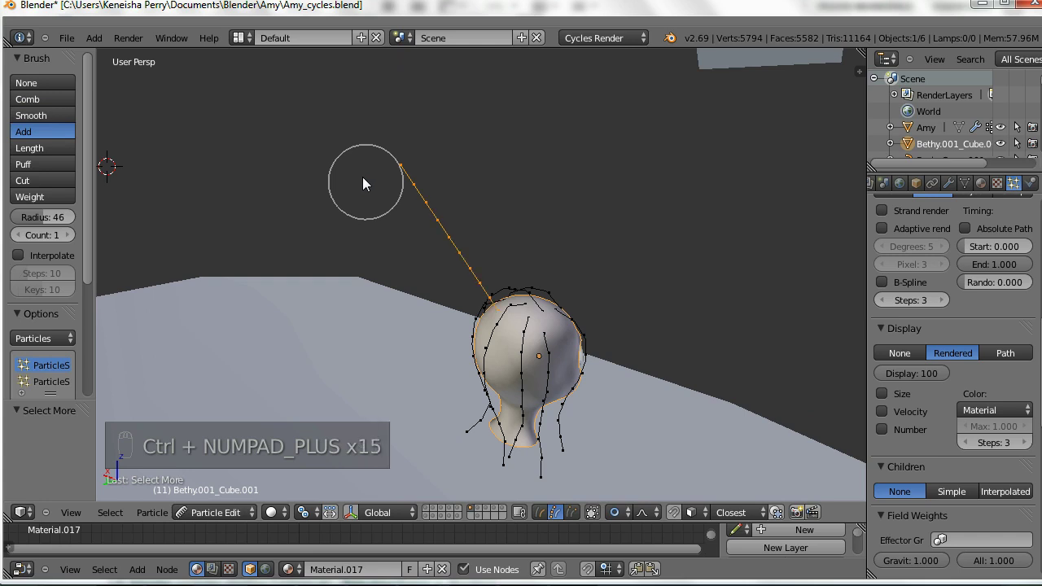
# Comb the last added strand down the back and adjust the strands around the face.
pyautogui.moveTo(378, 201)
pyautogui.mouseDown(button='middle')
pyautogui.moveTo(505, 209)
pyautogui.moveTo(493, 199)
pyautogui.mouseUp(button='middle')
pyautogui.moveTo(460, 184)
pyautogui.mouseDown()
pyautogui.moveTo(423, 419)
pyautogui.moveTo(468, 423)
pyautogui.mouseUp()
pyautogui.moveTo(480, 407)
pyautogui.mouseDown(button='middle')
pyautogui.moveTo(680, 374)
pyautogui.moveTo(439, 362)
pyautogui.mouseUp(button='middle')
pyautogui.moveTo(394, 364); pyautogui.dragTo(418, 355)
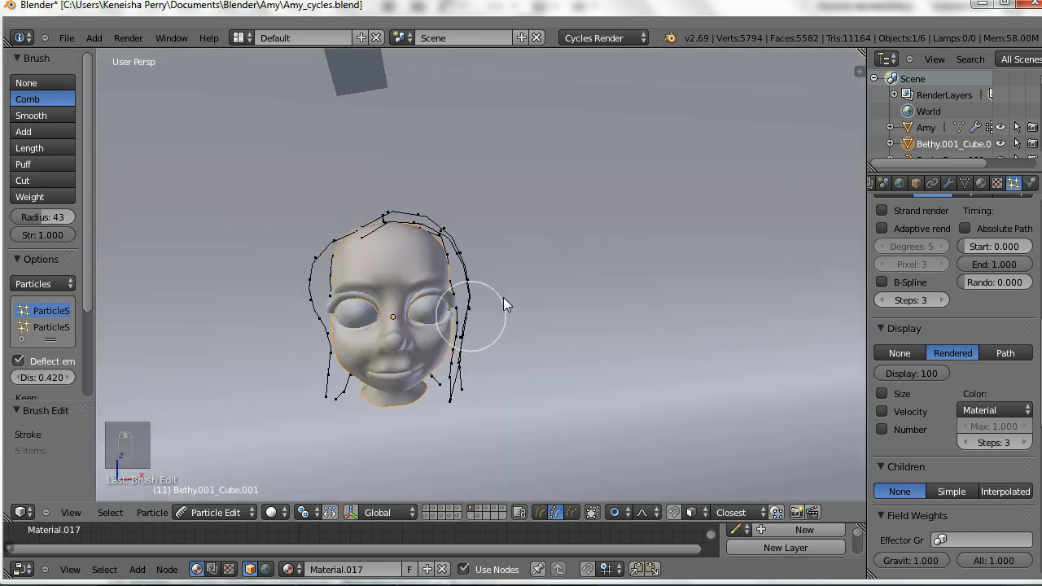
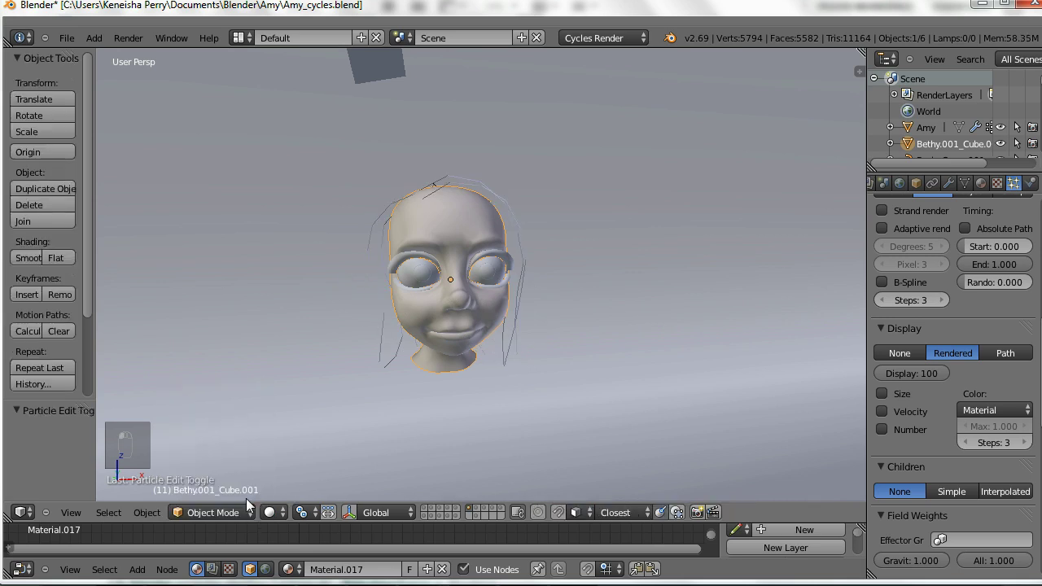
# In Object Mode, convert the head's first particle system to a mesh and select the resulting hair strands.
pyautogui.moveTo(268, 456); pyautogui.dragTo(444, 420, button='middle')
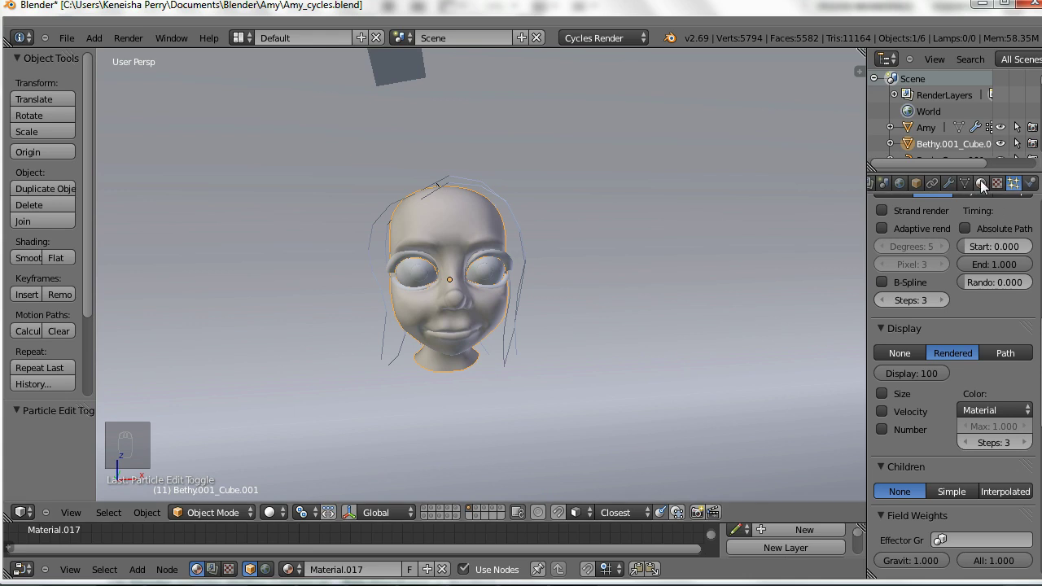
pyautogui.click(948, 183)
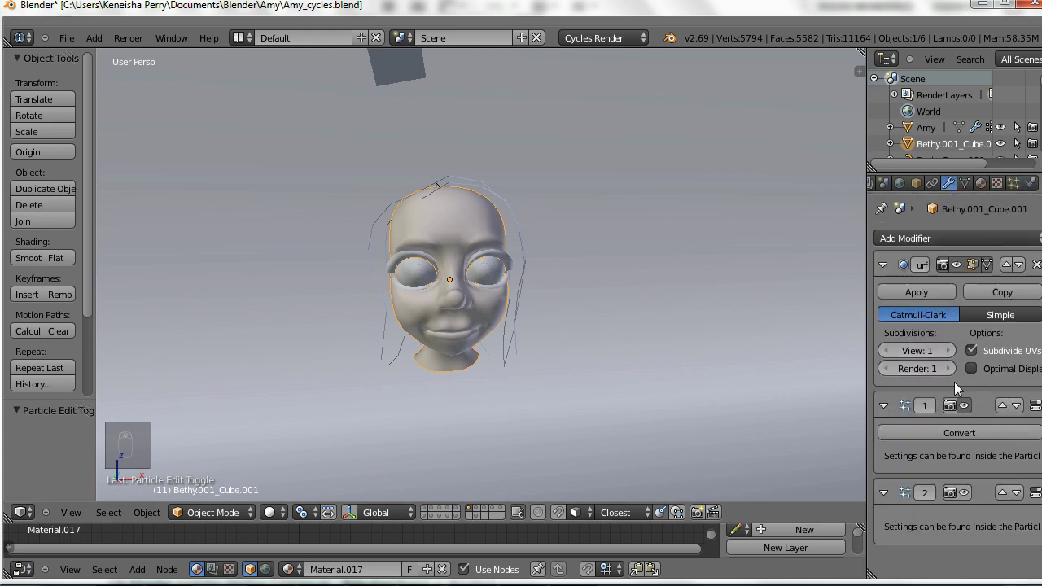
pyautogui.click(952, 431)
pyautogui.rightClick(501, 314)
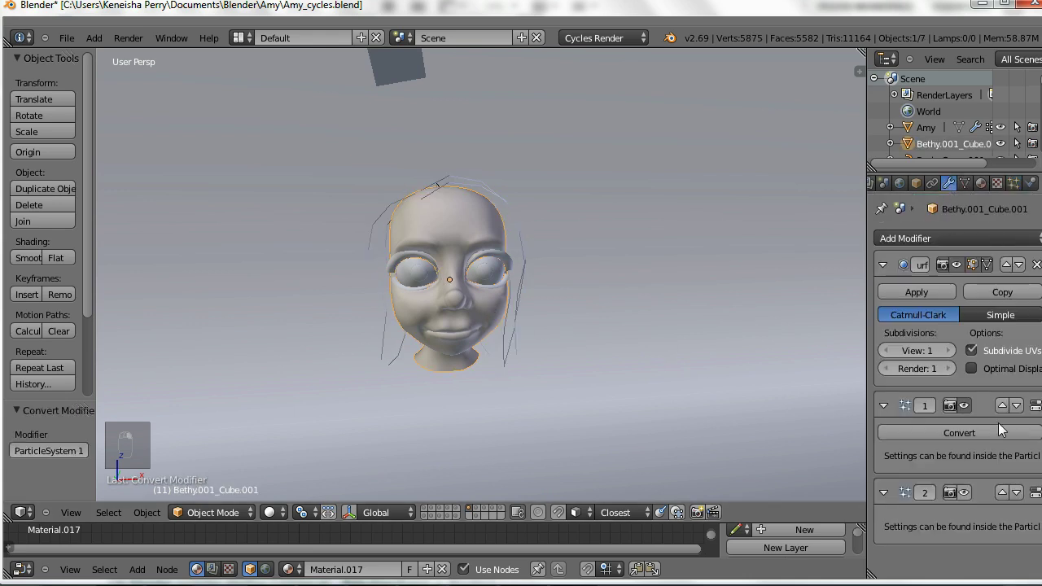
pyautogui.rightClick(522, 239)
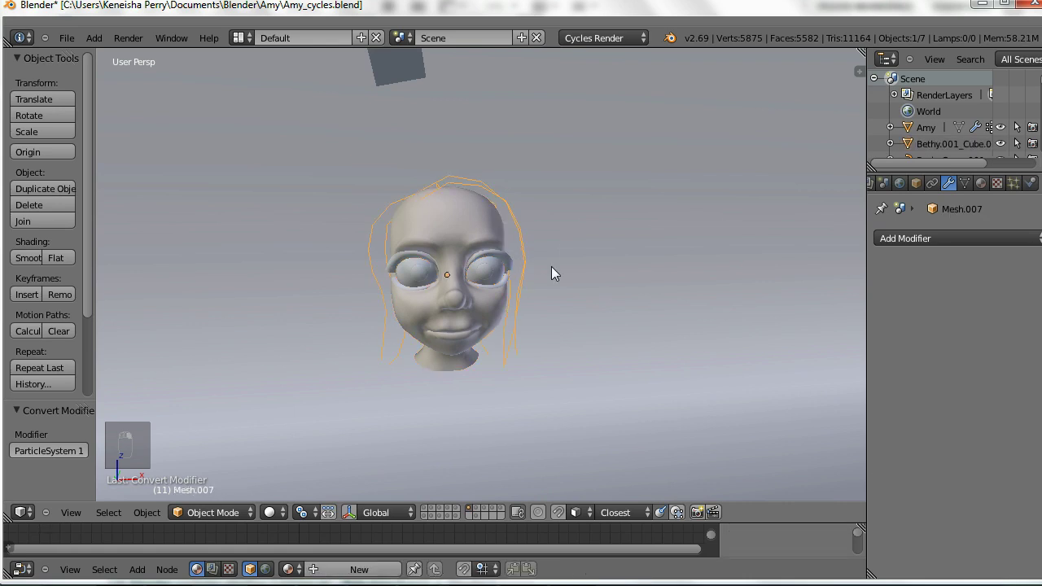
# Convert the selected hair strand mesh to a curve.
pyautogui.press('space')
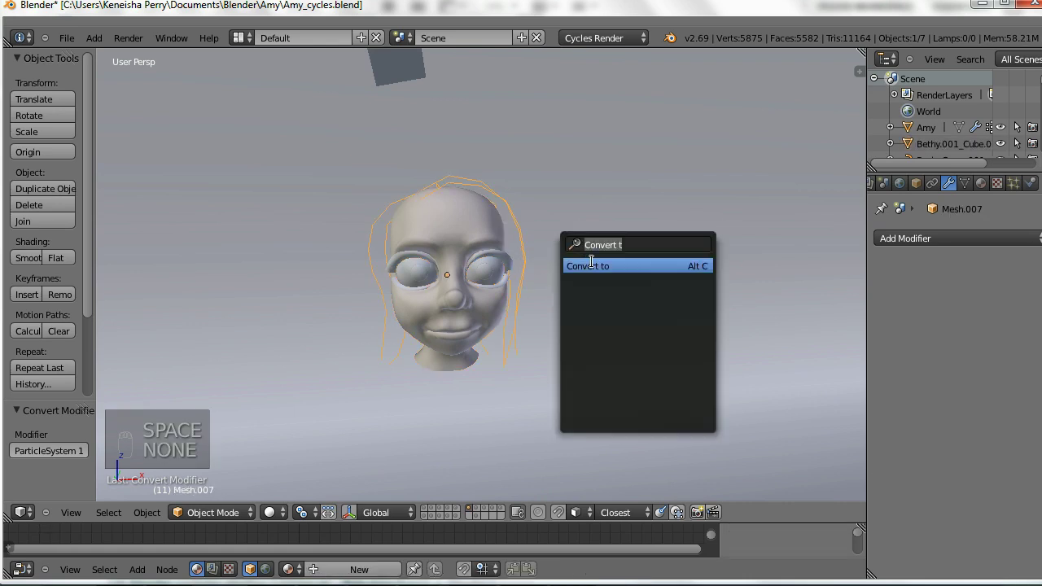
pyautogui.click(591, 266)
pyautogui.click(498, 245)
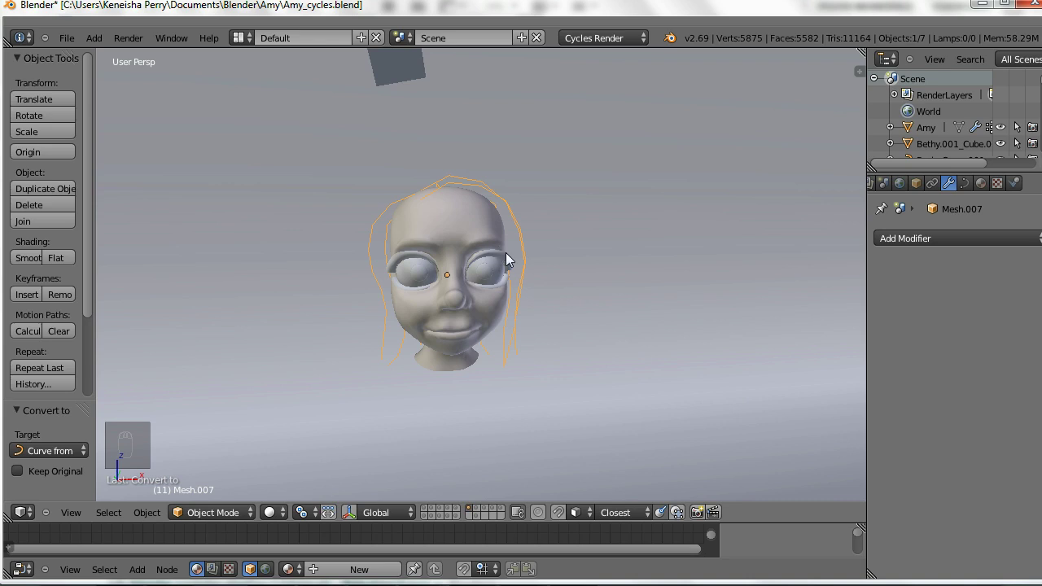
# Set the hair curve's bevel depth to 0.392 and its fill mode to Full.
pyautogui.moveTo(690, 259); pyautogui.dragTo(724, 245, button='middle')
pyautogui.click(964, 183)
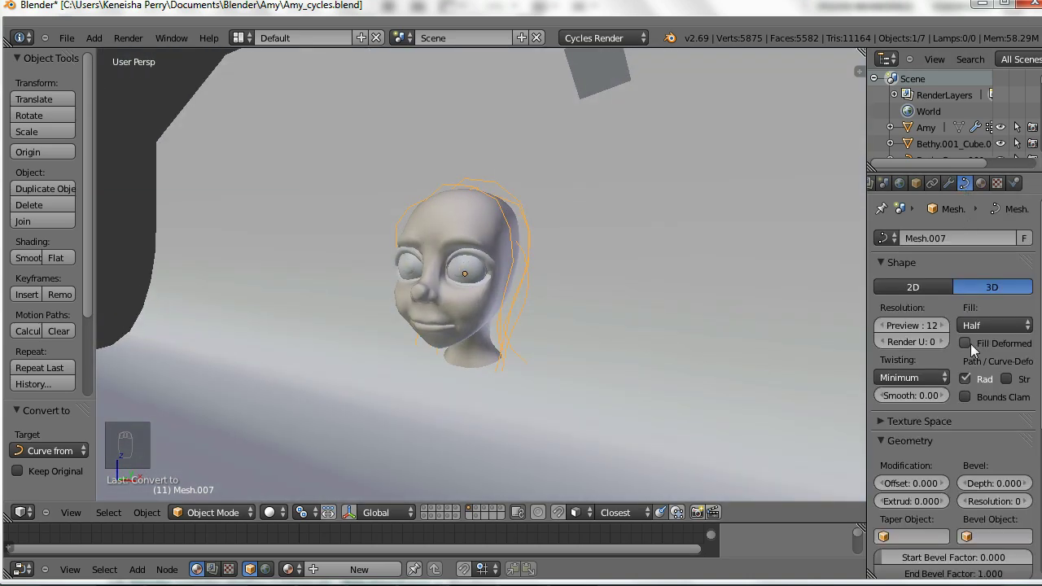
pyautogui.moveTo(990, 482); pyautogui.dragTo(1027, 503)
pyautogui.click(1020, 328)
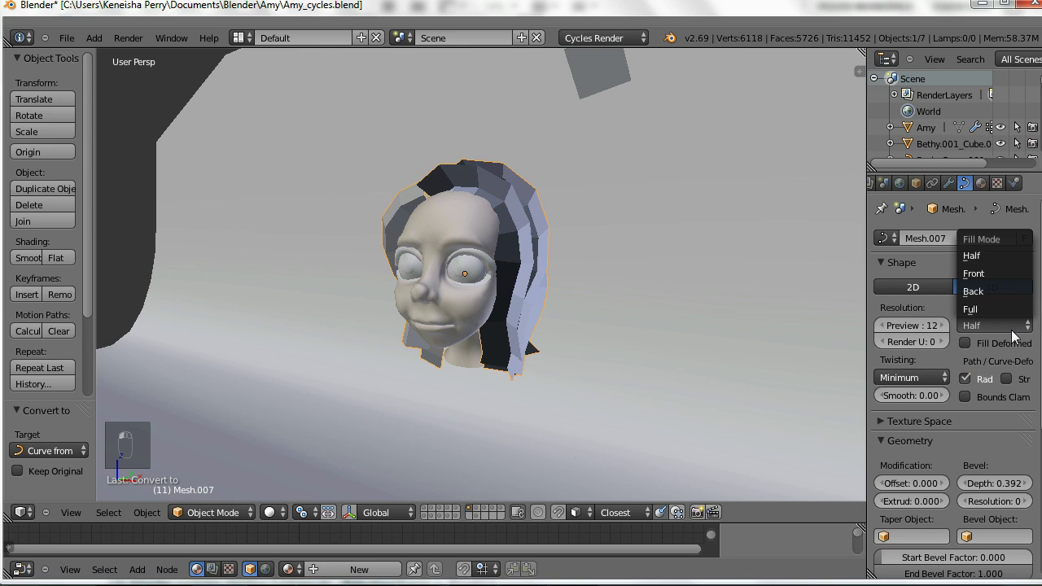
pyautogui.click(984, 310)
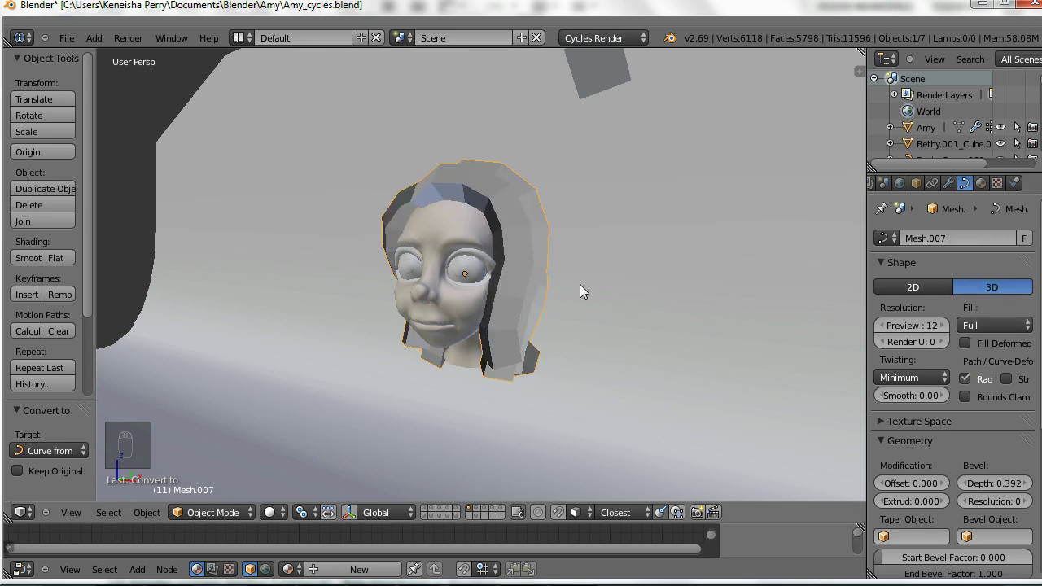
# Set the hair curve's bevel depth to 0.626 and its bevel resolution to 3.
pyautogui.moveTo(579, 284); pyautogui.dragTo(553, 325, button='middle')
pyautogui.moveTo(997, 482); pyautogui.dragTo(1027, 484)
pyautogui.moveTo(520, 297); pyautogui.dragTo(757, 367, button='middle')
pyautogui.moveTo(985, 501); pyautogui.dragTo(995, 501)
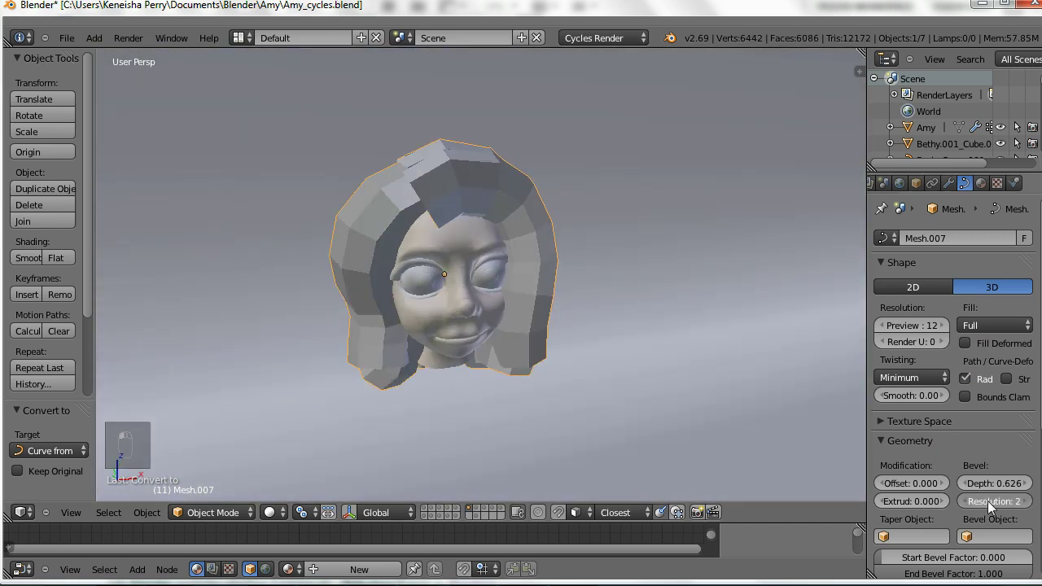
pyautogui.moveTo(753, 360); pyautogui.dragTo(486, 254, button='middle')
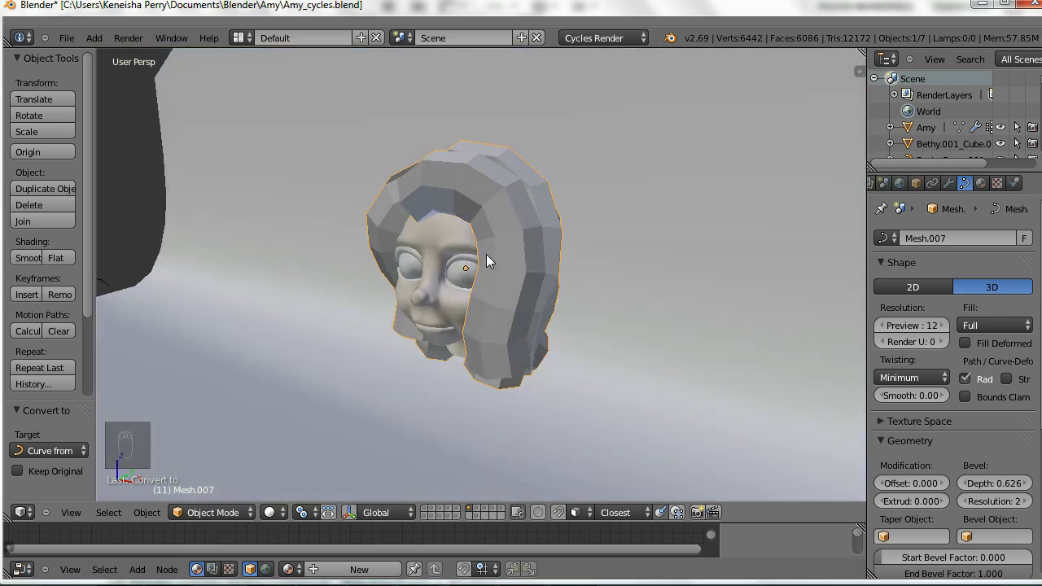
pyautogui.moveTo(989, 501); pyautogui.dragTo(993, 501)
pyautogui.moveTo(798, 350); pyautogui.dragTo(615, 318, button='middle')
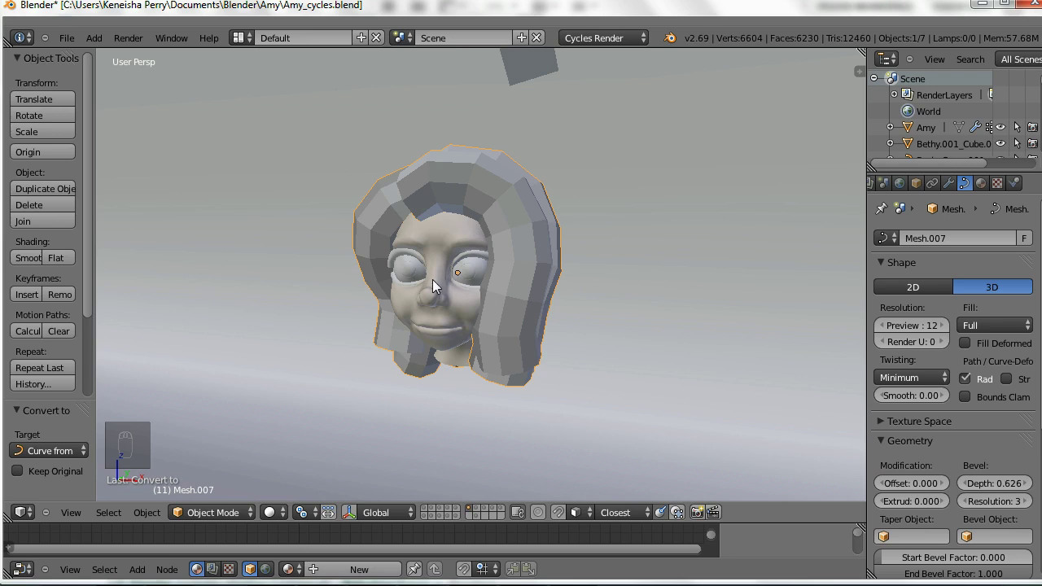
# In Edit Mode, select only the lower end points of all nine strands of the hair curve.
pyautogui.press('Tab')
pyautogui.moveTo(467, 315); pyautogui.dragTo(441, 324, button='middle')
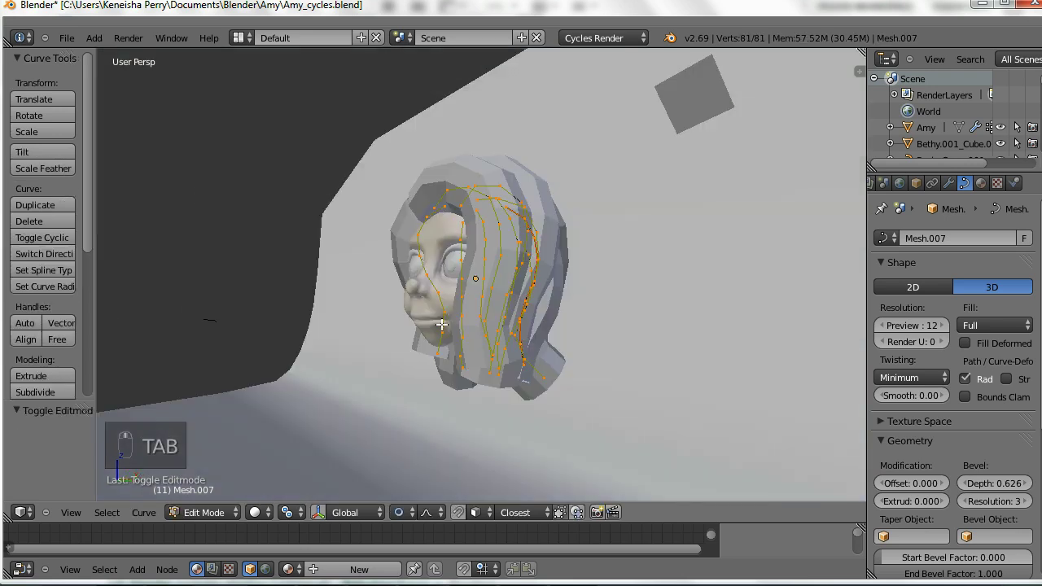
pyautogui.moveTo(533, 362); pyautogui.dragTo(500, 381, button='middle')
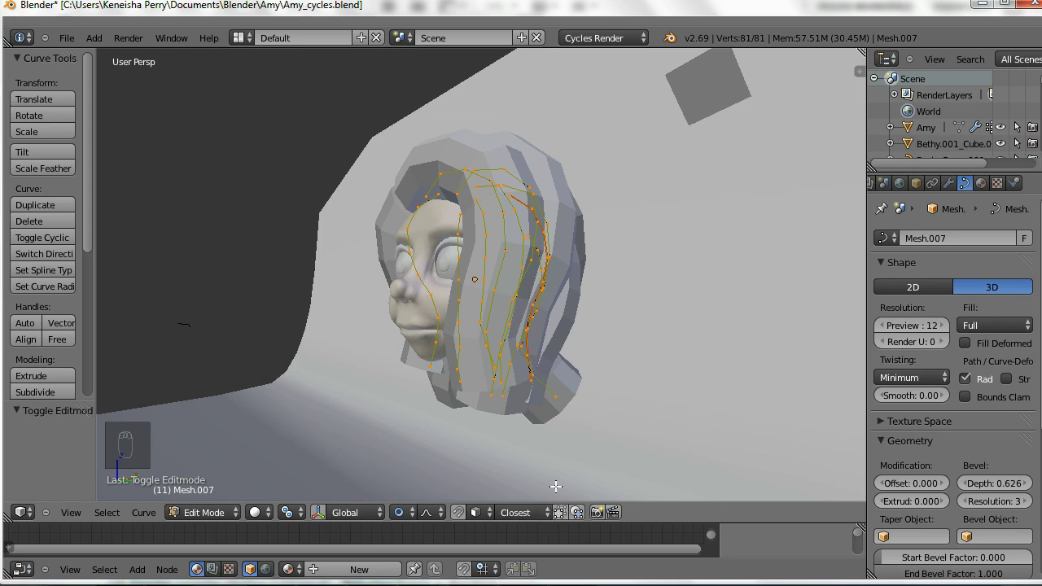
pyautogui.moveTo(438, 363); pyautogui.dragTo(475, 435, button='middle')
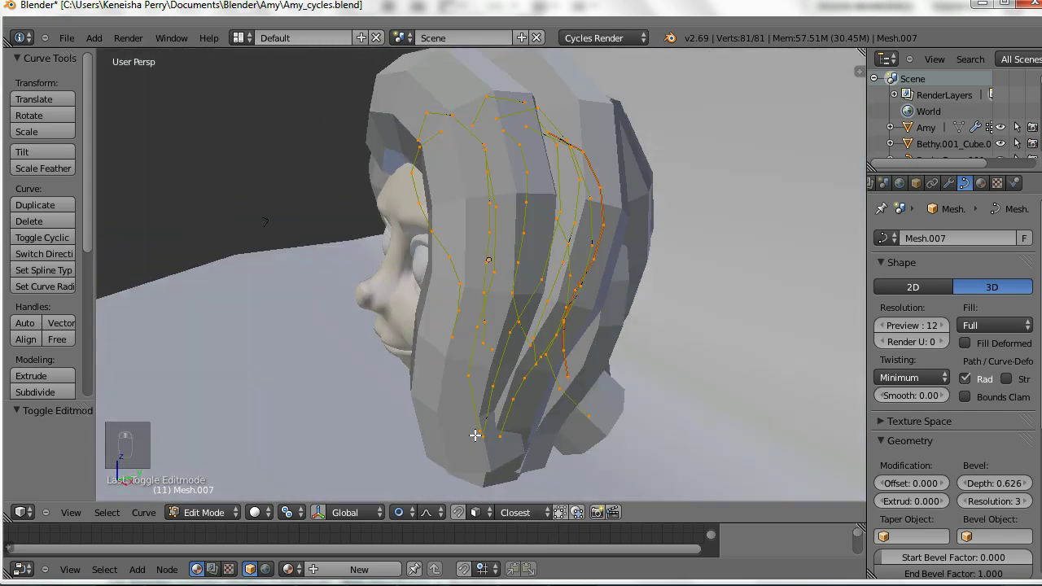
pyautogui.rightClick(479, 433)
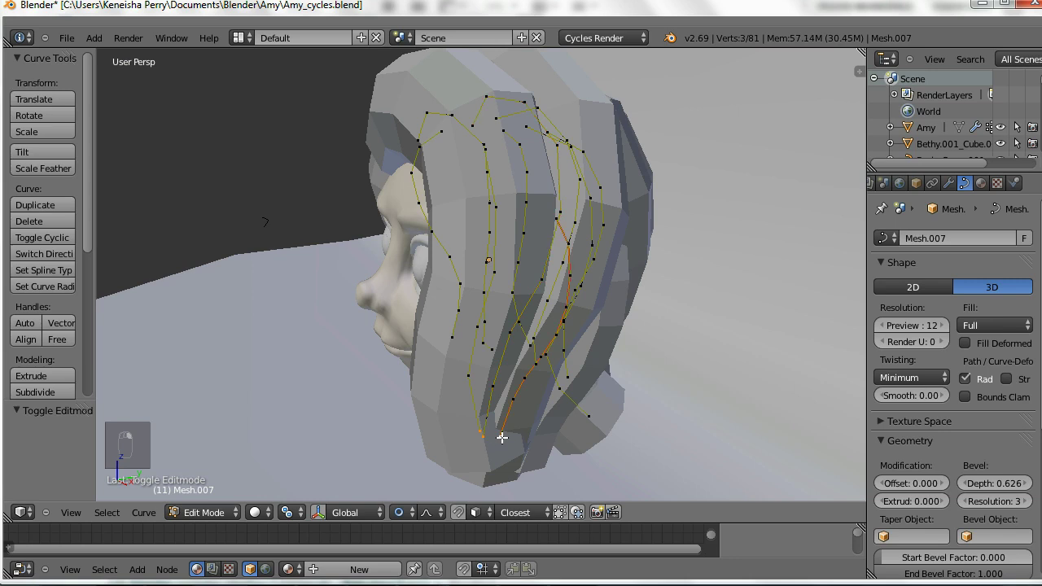
pyautogui.moveTo(567, 441); pyautogui.dragTo(474, 435, button='middle')
pyautogui.keyDown('shift'); pyautogui.rightClick(596, 478); pyautogui.keyUp('shift')
pyautogui.moveTo(618, 479); pyautogui.dragTo(560, 398, button='middle')
pyautogui.keyDown('shift'); pyautogui.rightClick(558, 400); pyautogui.keyUp('shift')
pyautogui.keyDown('shift'); pyautogui.rightClick(600, 397); pyautogui.keyUp('shift')
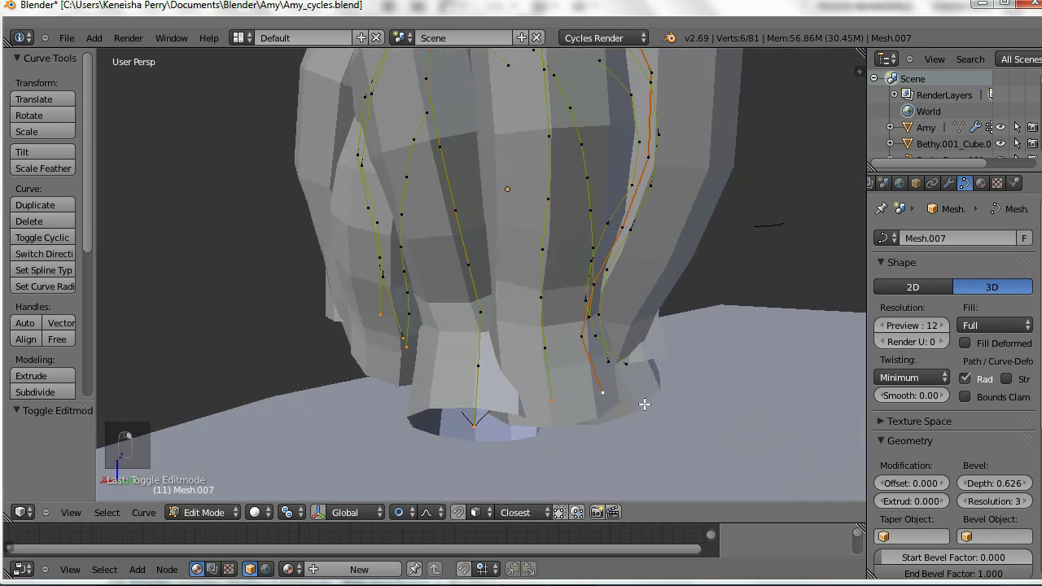
pyautogui.moveTo(646, 405); pyautogui.dragTo(550, 425, button='middle')
pyautogui.keyDown('shift'); pyautogui.rightClick(558, 405); pyautogui.keyUp('shift')
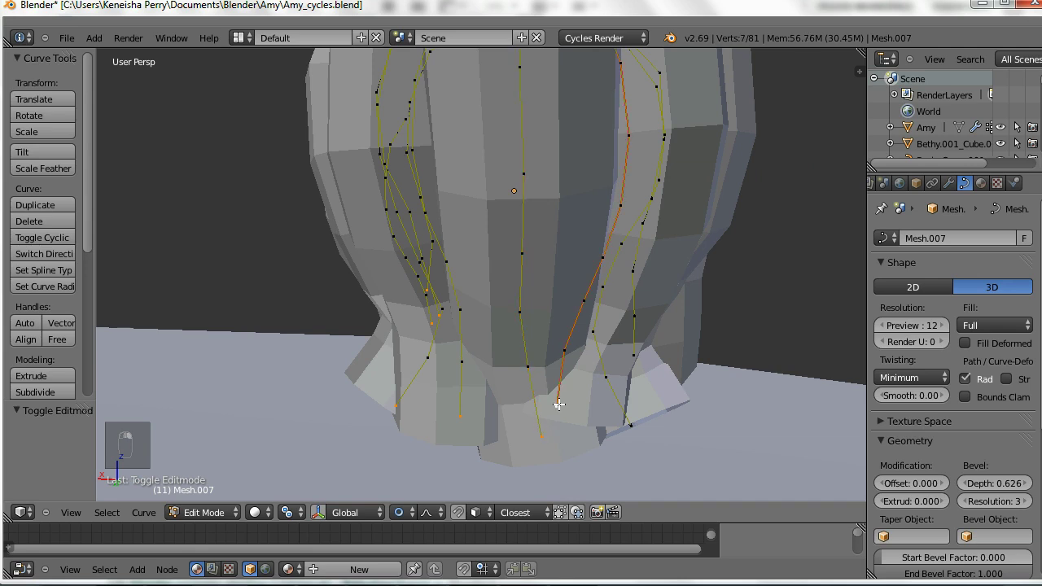
pyautogui.keyDown('shift'); pyautogui.rightClick(631, 424); pyautogui.keyUp('shift')
pyautogui.moveTo(673, 435); pyautogui.dragTo(599, 438, button='middle')
pyautogui.keyDown('shift'); pyautogui.rightClick(615, 398); pyautogui.keyUp('shift')
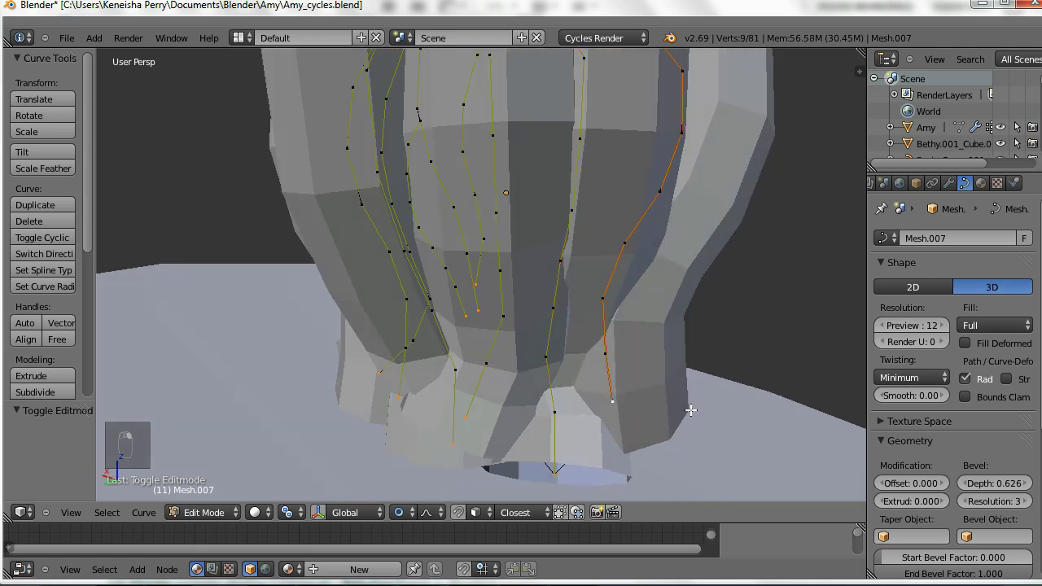
# Taper the strand tips with Shrink/Fatten at about 0.219, using a widened proportional editing falloff, and return to Object Mode.
pyautogui.moveTo(690, 410); pyautogui.dragTo(325, 371, button='middle')
pyautogui.scroll(-4, 477, 355)
pyautogui.moveTo(476, 354); pyautogui.dragTo(546, 329, button='middle')
pyautogui.hotkey('alt', 's')
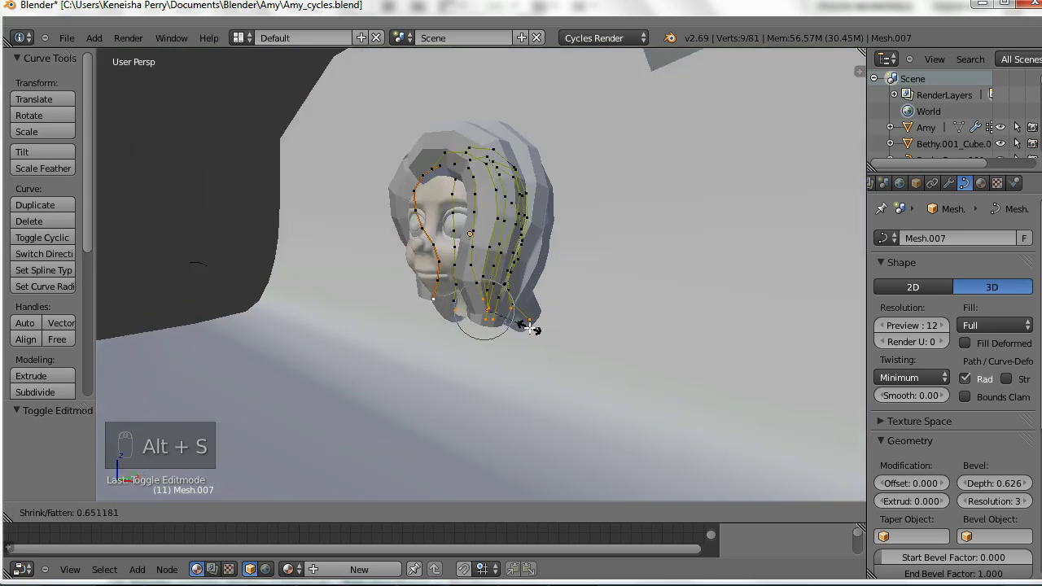
pyautogui.scroll(-5, 565, 354)
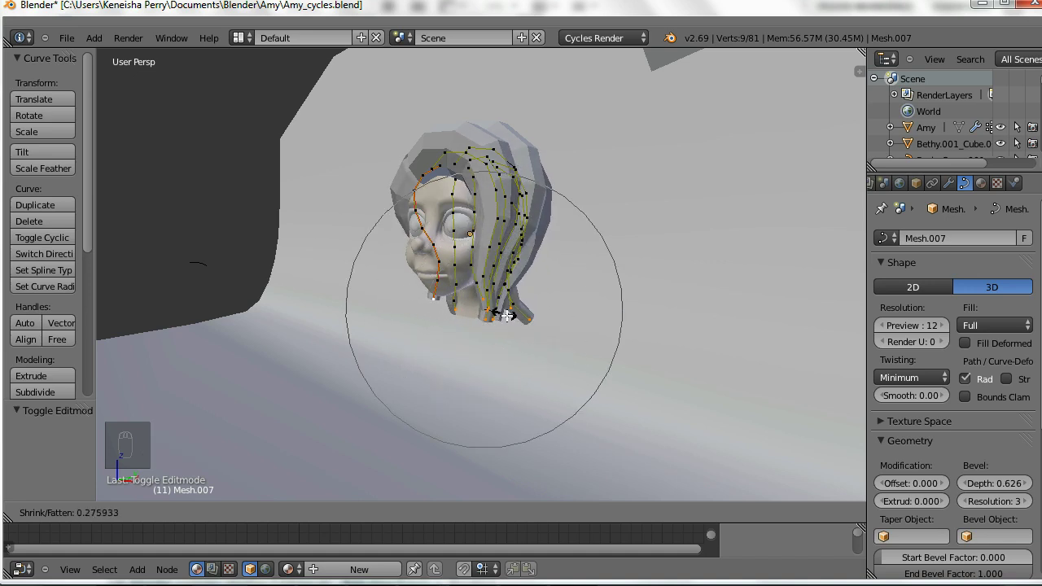
pyautogui.scroll(3, 509, 315)
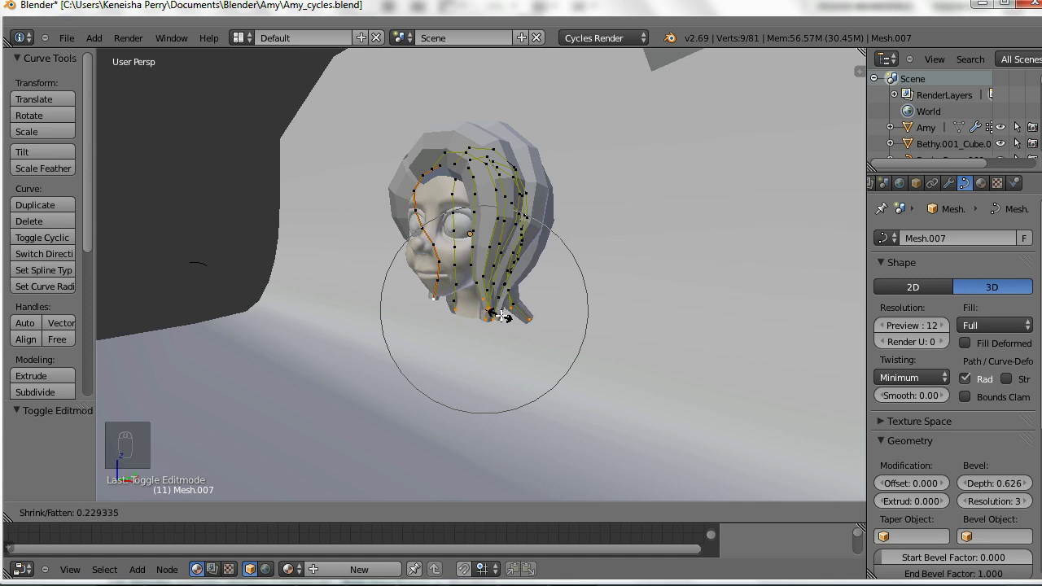
pyautogui.scroll(-6, 503, 316)
pyautogui.scroll(7, 505, 319)
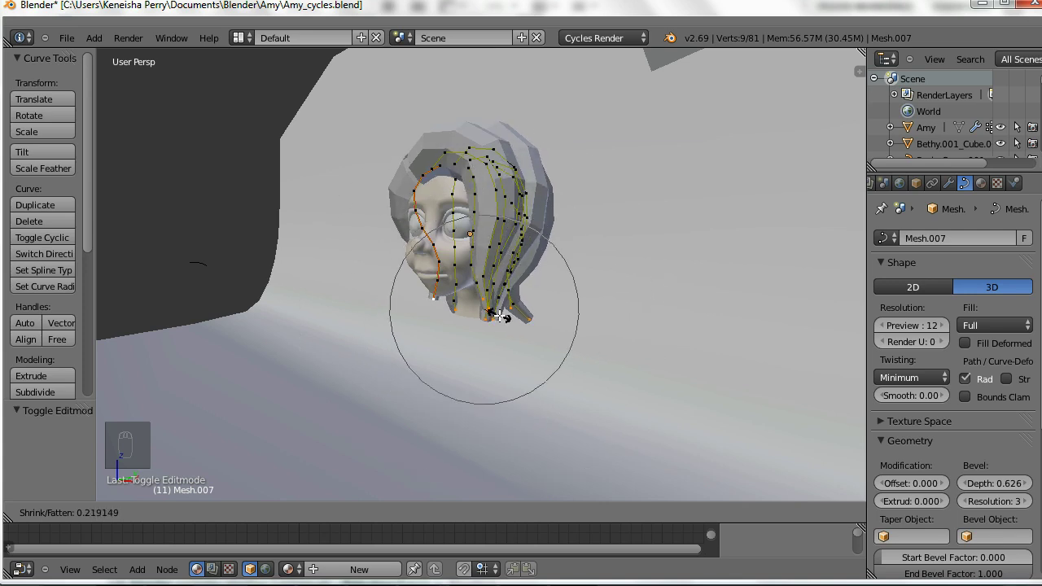
pyautogui.click(503, 317)
pyautogui.moveTo(503, 317); pyautogui.dragTo(504, 360, button='middle')
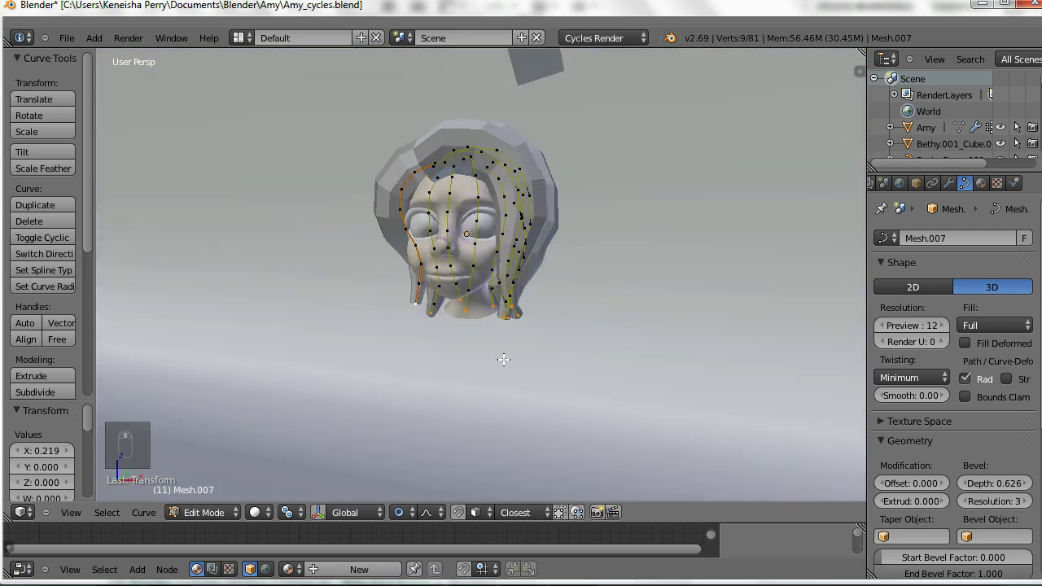
pyautogui.moveTo(470, 321); pyautogui.dragTo(463, 309, button='middle')
pyautogui.press('Tab')
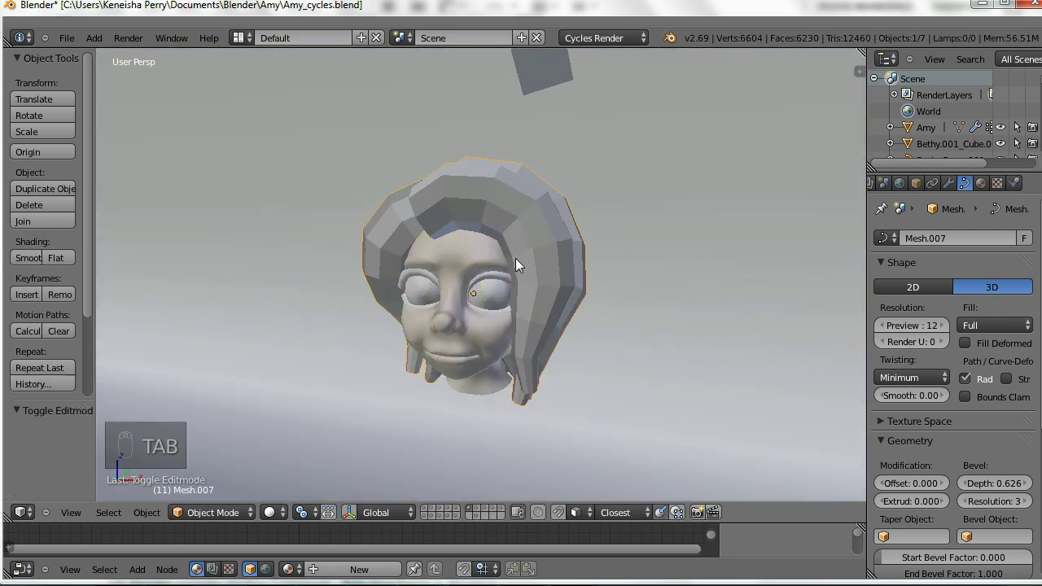
pyautogui.click(916, 182)
pyautogui.scroll(-5, 969, 403)
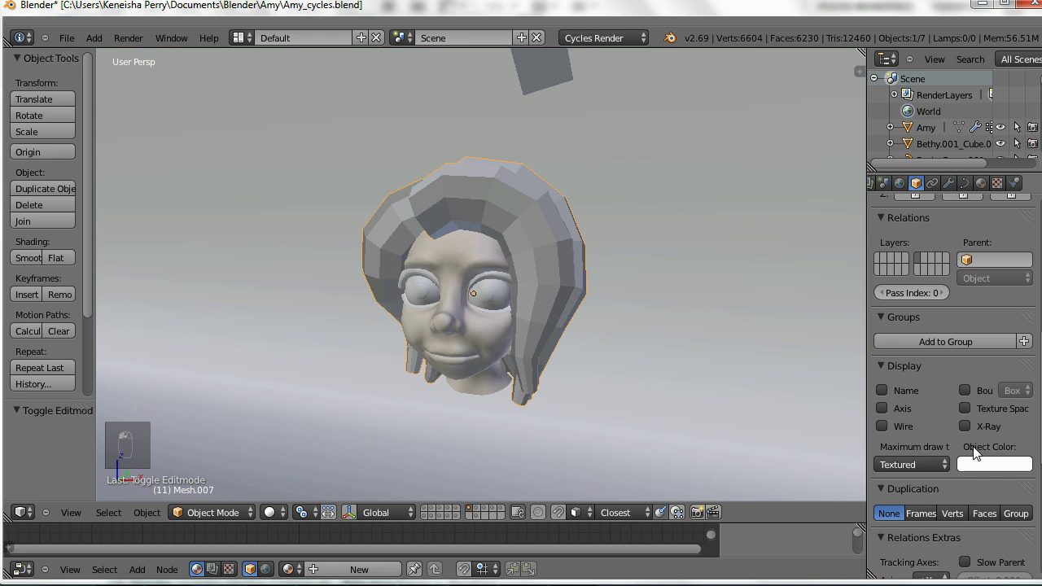
pyautogui.click(965, 182)
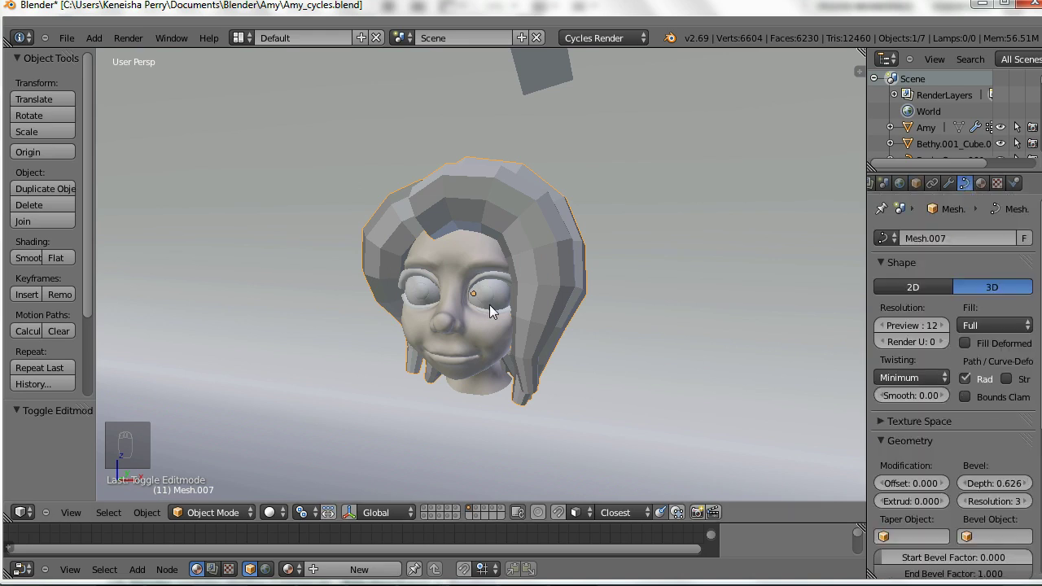
# Convert the hair curve to a mesh with Mesh from Curve/Meta/Surf/Text.
pyautogui.moveTo(489, 304); pyautogui.dragTo(536, 295, button='middle')
pyautogui.press('space')
pyautogui.write('Convert t')
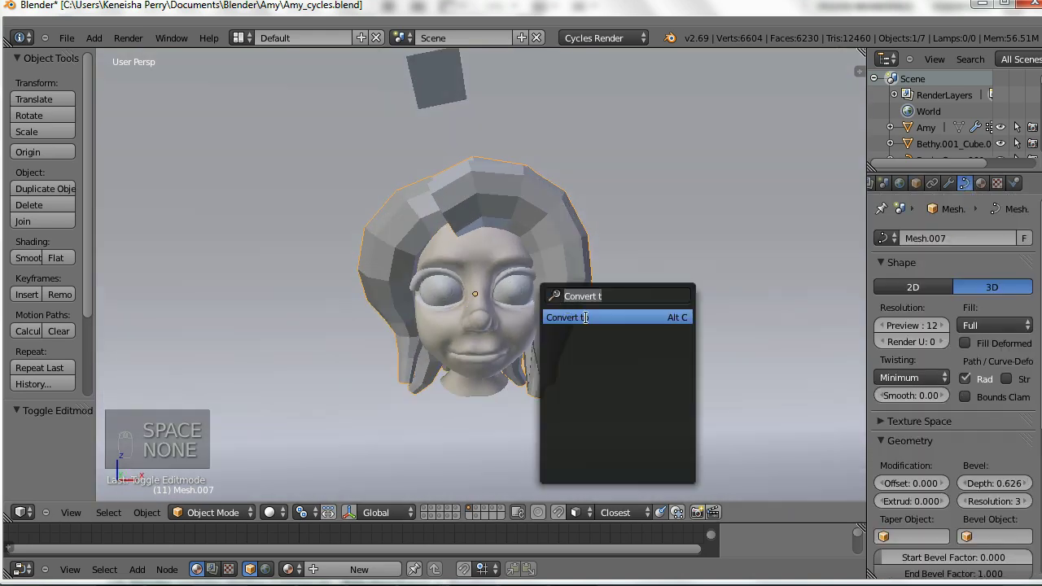
pyautogui.click(586, 317)
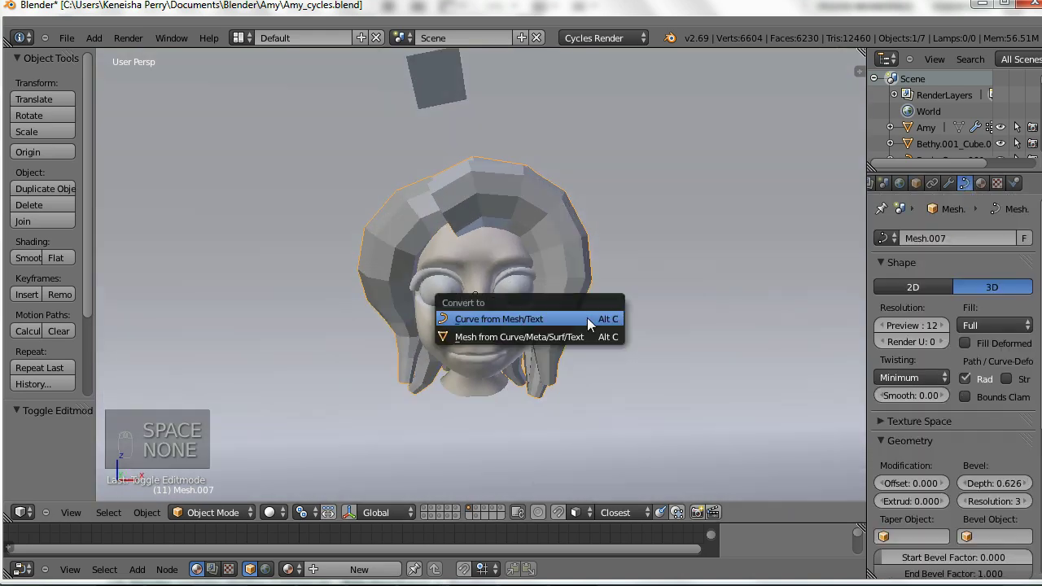
pyautogui.click(481, 337)
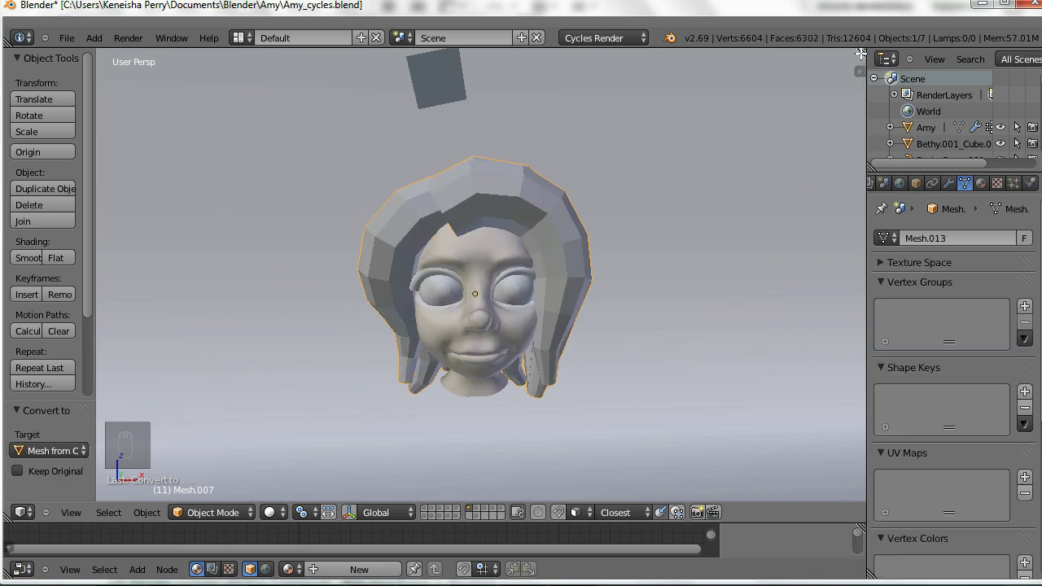
# Split off a UV/Image Editor beside the 3D view, unlink its Render Result image and widen the editor.
pyautogui.moveTo(858, 72); pyautogui.dragTo(703, 65)
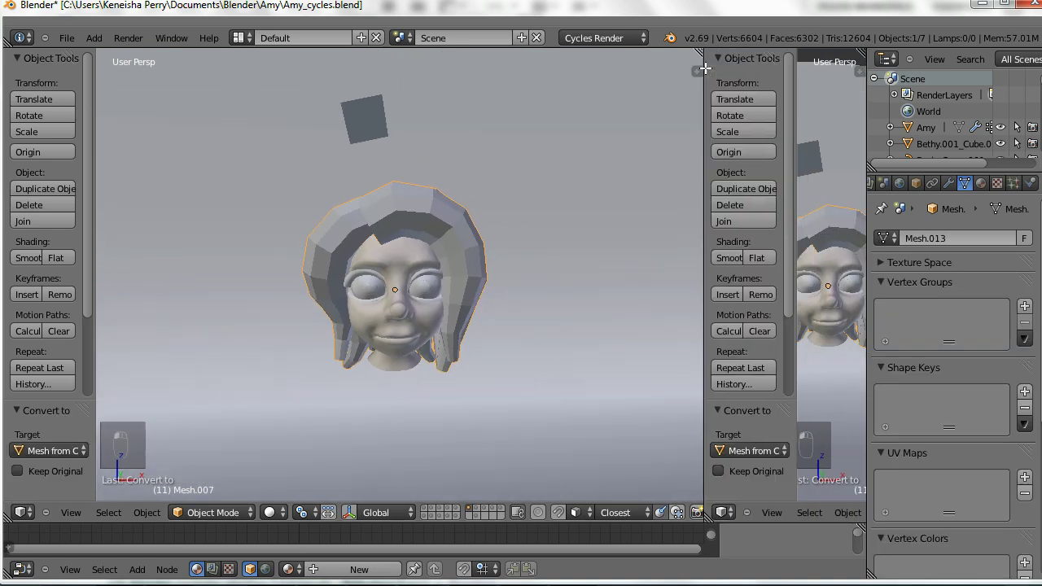
pyautogui.click(730, 511)
pyautogui.click(744, 393)
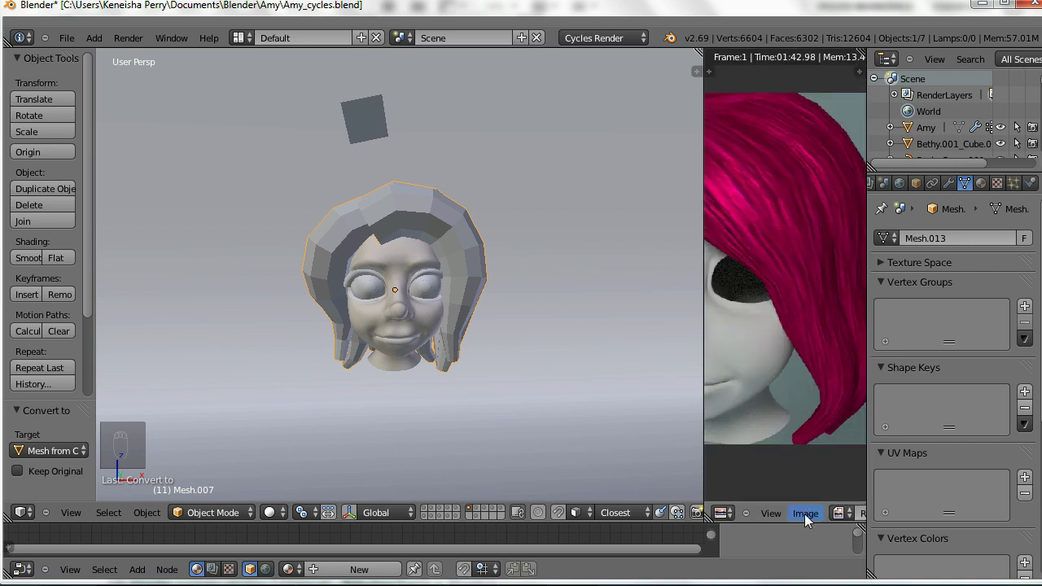
pyautogui.scroll(-6, 805, 513)
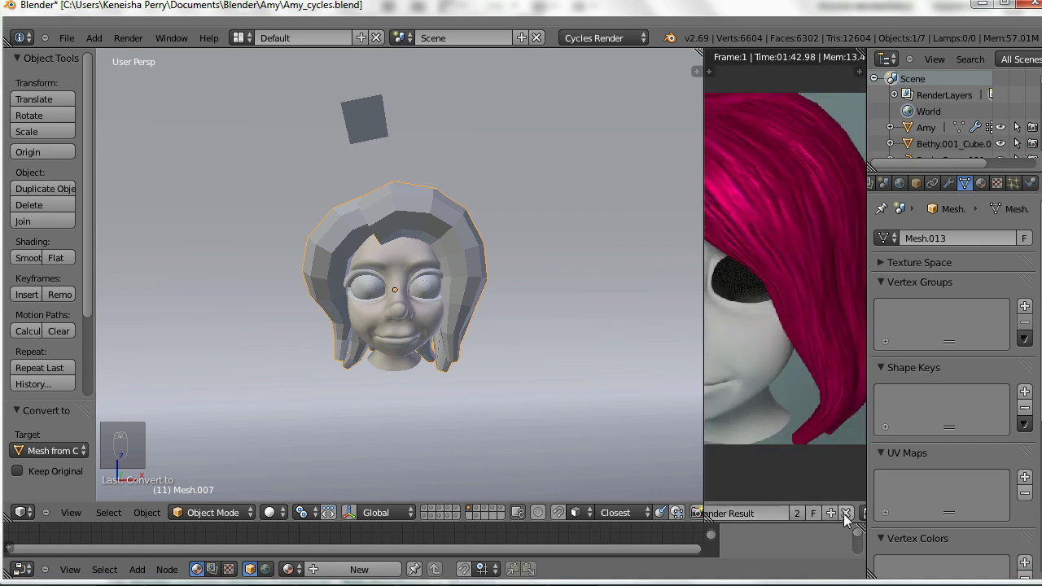
pyautogui.click(846, 514)
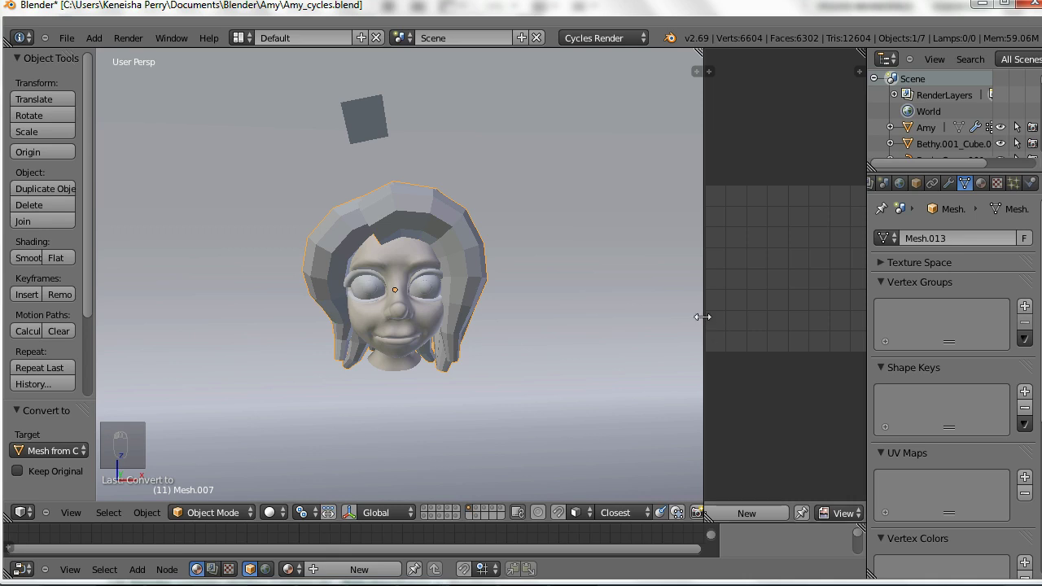
pyautogui.moveTo(705, 322); pyautogui.dragTo(641, 325)
pyautogui.press('Tab')
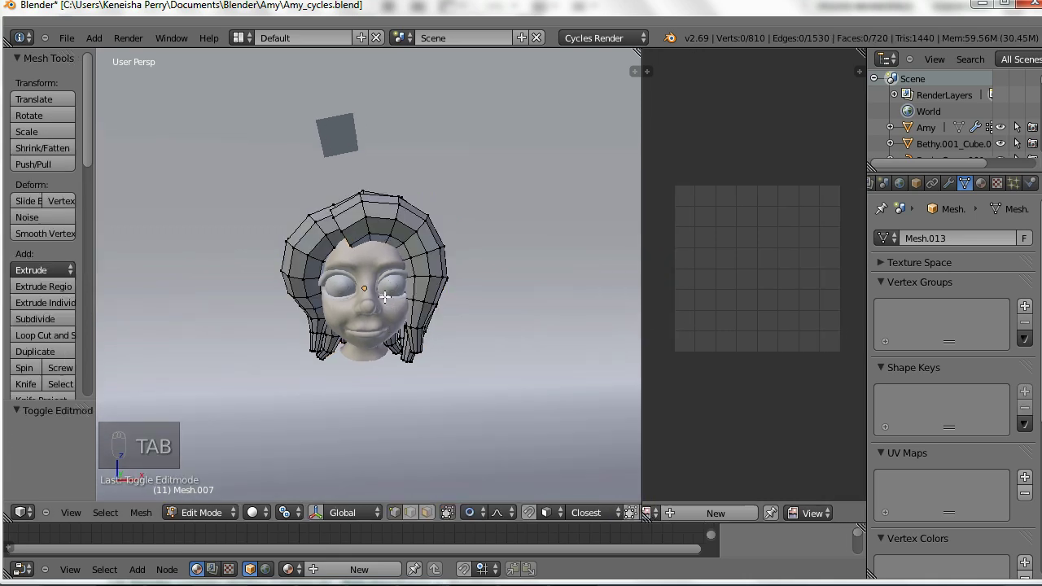
pyautogui.press('a')
pyautogui.press('a')
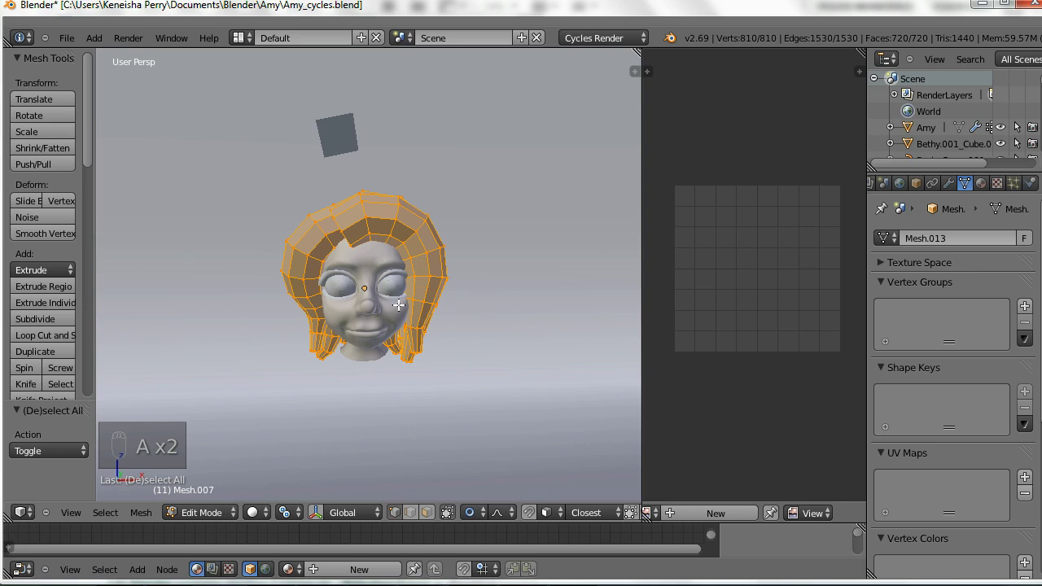
pyautogui.scroll(6, 398, 305)
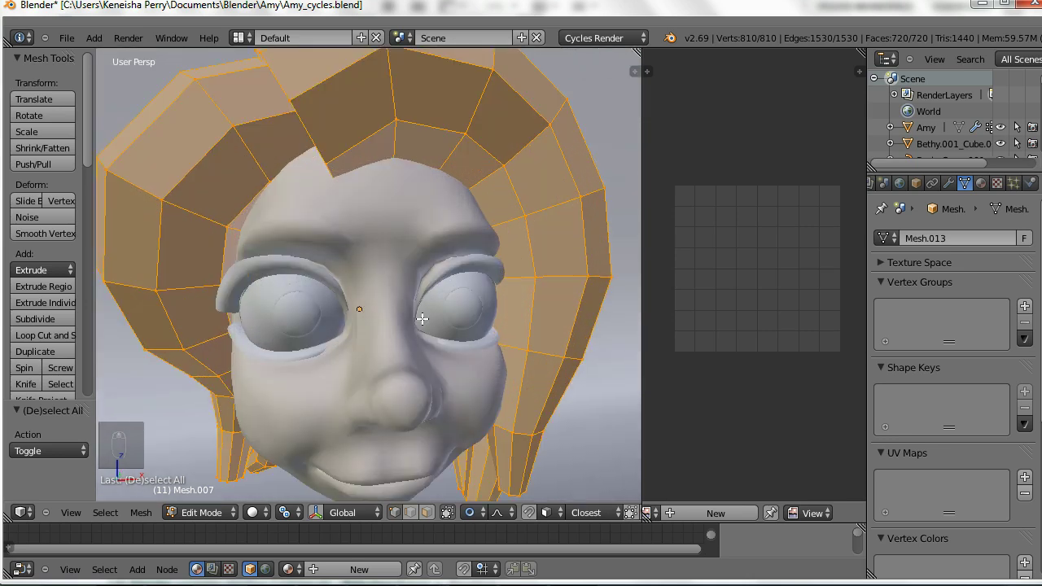
pyautogui.press('Tab')
pyautogui.moveTo(495, 342); pyautogui.dragTo(479, 360, button='middle')
# In Edit Mode, clear the selection and select one lengthwise edge loop on the inner side of each of the nine hair strands.
pyautogui.press('Tab')
pyautogui.press('a')
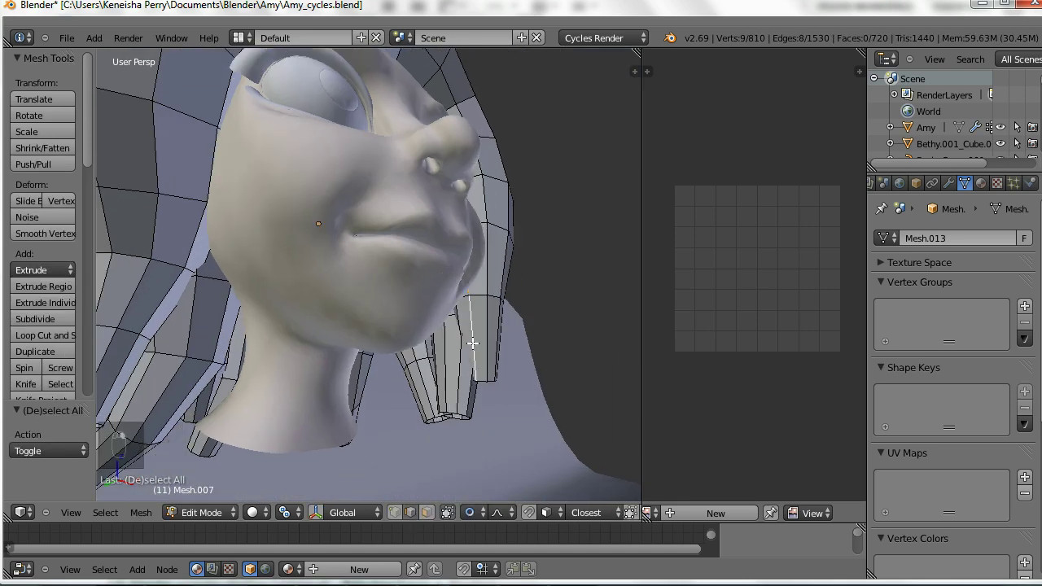
pyautogui.keyDown('alt'); pyautogui.keyDown('shift'); pyautogui.rightClick(445, 375); pyautogui.keyUp('shift'); pyautogui.keyUp('alt')
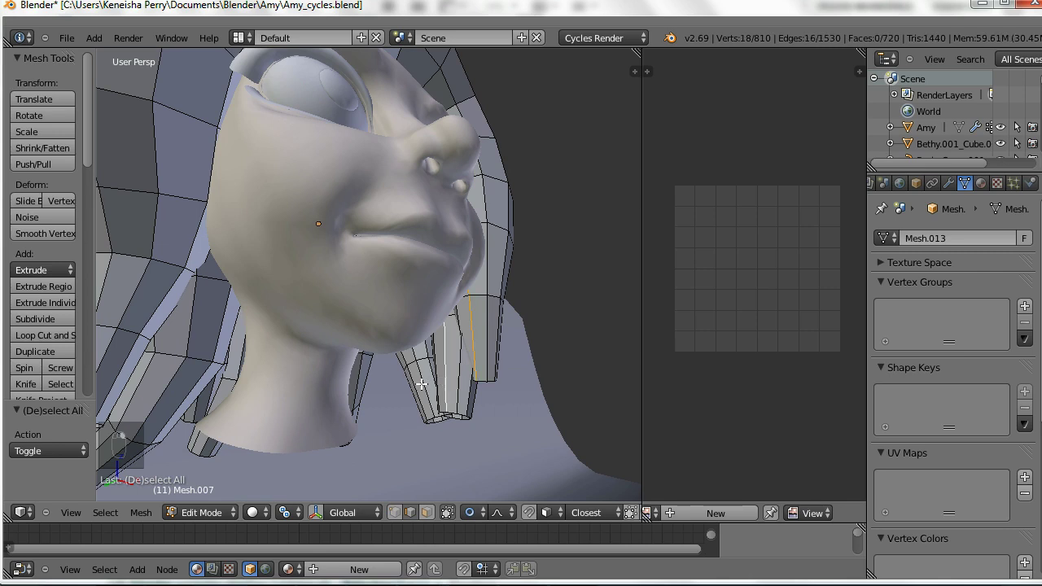
pyautogui.keyDown('alt'); pyautogui.keyDown('shift'); pyautogui.rightClick(423, 387); pyautogui.keyUp('shift'); pyautogui.keyUp('alt')
pyautogui.moveTo(391, 429); pyautogui.dragTo(347, 412, button='middle')
pyautogui.keyDown('alt'); pyautogui.keyDown('shift'); pyautogui.rightClick(358, 385); pyautogui.keyUp('shift'); pyautogui.keyUp('alt')
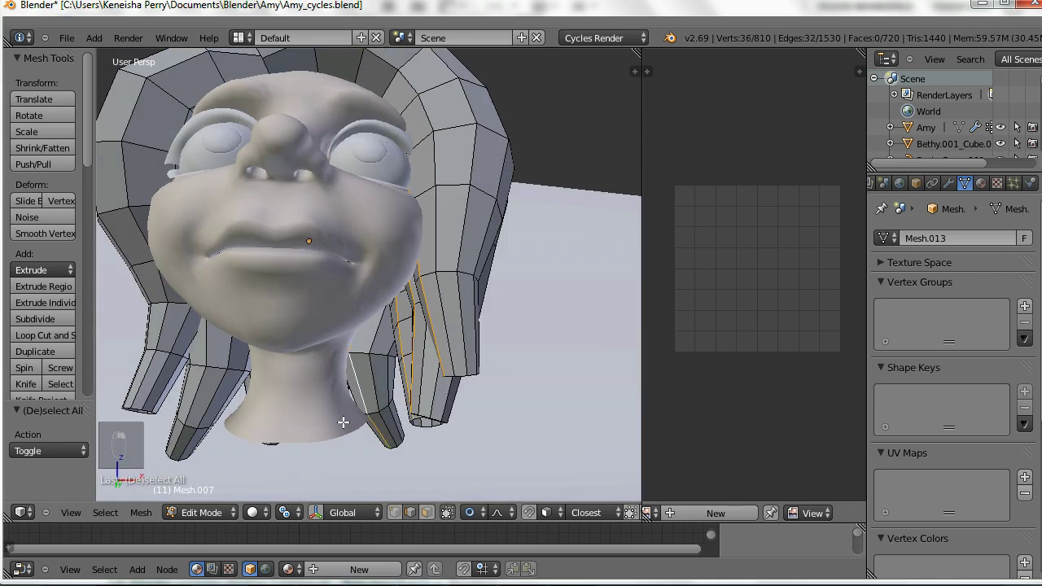
pyautogui.keyDown('alt'); pyautogui.keyDown('shift'); pyautogui.rightClick(216, 382); pyautogui.keyUp('shift'); pyautogui.keyUp('alt')
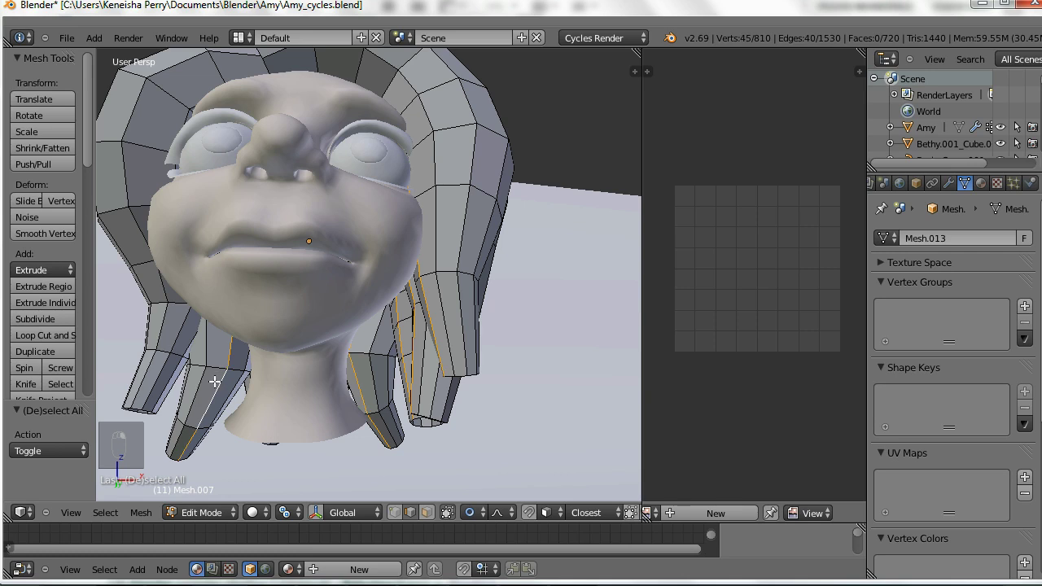
pyautogui.keyDown('alt'); pyautogui.keyDown('shift'); pyautogui.rightClick(176, 335); pyautogui.keyUp('shift'); pyautogui.keyUp('alt')
pyautogui.moveTo(175, 335); pyautogui.dragTo(265, 357, button='middle')
pyautogui.keyDown('alt'); pyautogui.keyDown('shift'); pyautogui.rightClick(230, 438); pyautogui.keyUp('shift'); pyautogui.keyUp('alt')
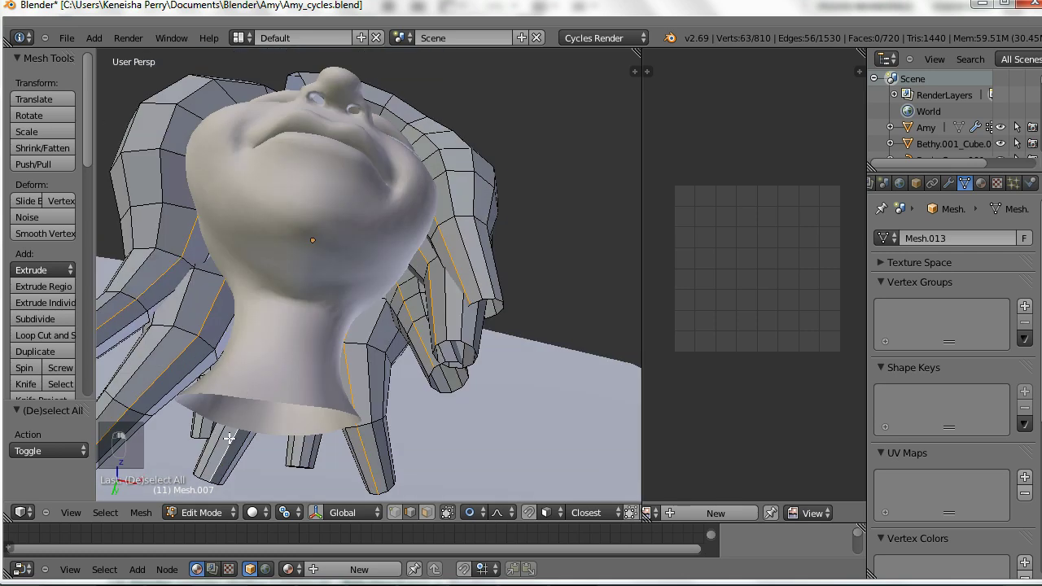
pyautogui.keyDown('alt'); pyautogui.keyDown('shift'); pyautogui.rightClick(200, 420); pyautogui.keyUp('shift'); pyautogui.keyUp('alt')
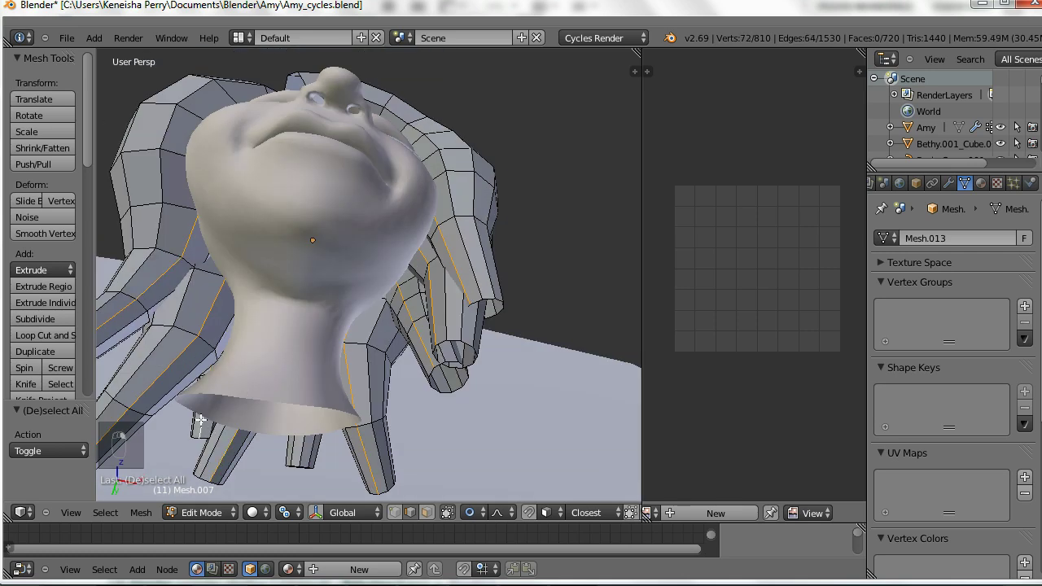
pyautogui.keyDown('alt'); pyautogui.keyDown('shift'); pyautogui.rightClick(300, 441); pyautogui.keyUp('shift'); pyautogui.keyUp('alt')
pyautogui.moveTo(301, 441); pyautogui.dragTo(164, 428, button='middle')
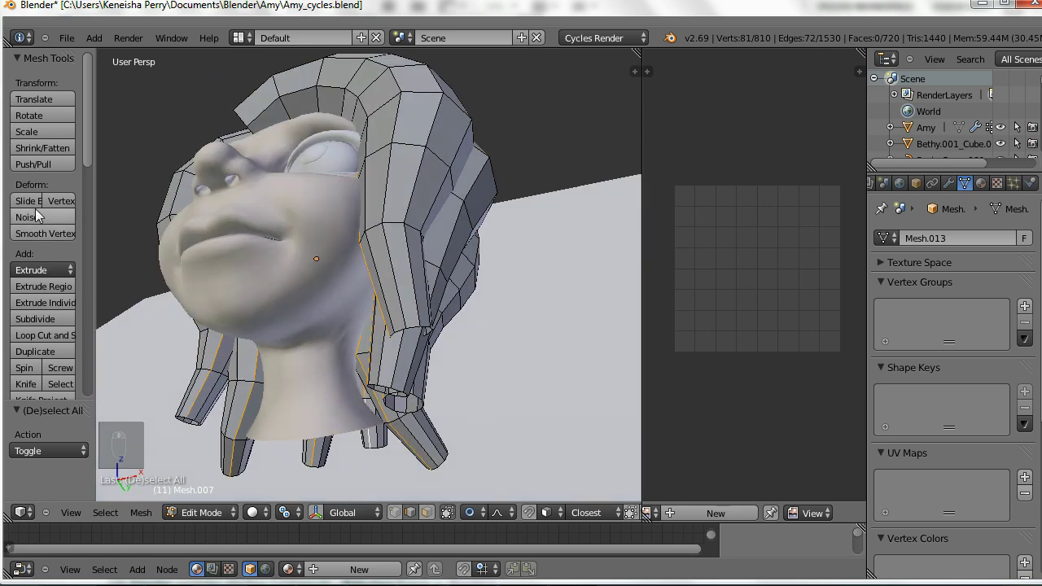
# Mark the selected edge loops as seams, select the whole hair mesh and unwrap it.
pyautogui.scroll(-8, 51, 204)
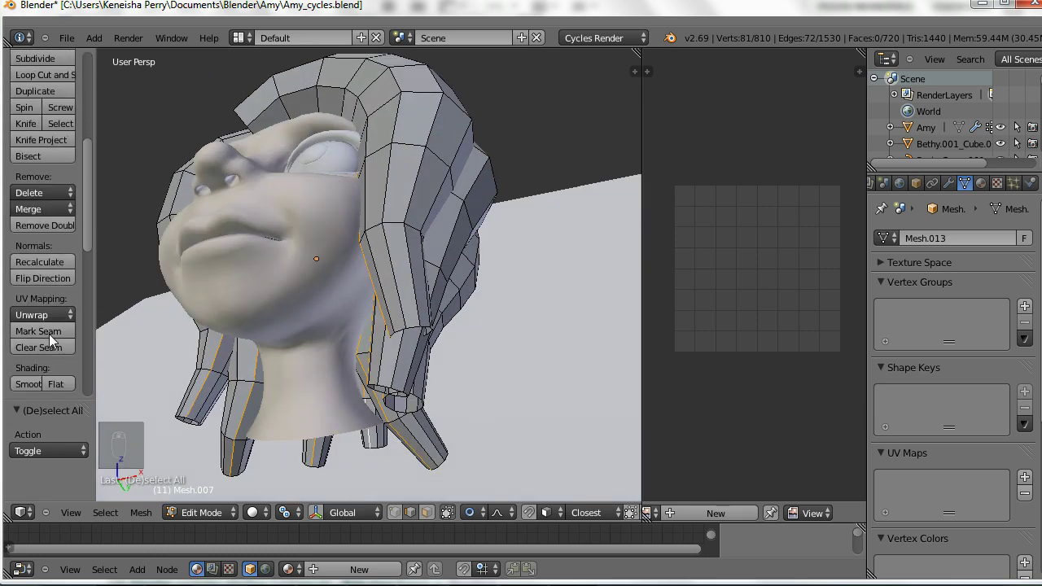
pyautogui.click(37, 330)
pyautogui.moveTo(280, 305); pyautogui.dragTo(367, 344, button='middle')
pyautogui.press('a')
pyautogui.press('a')
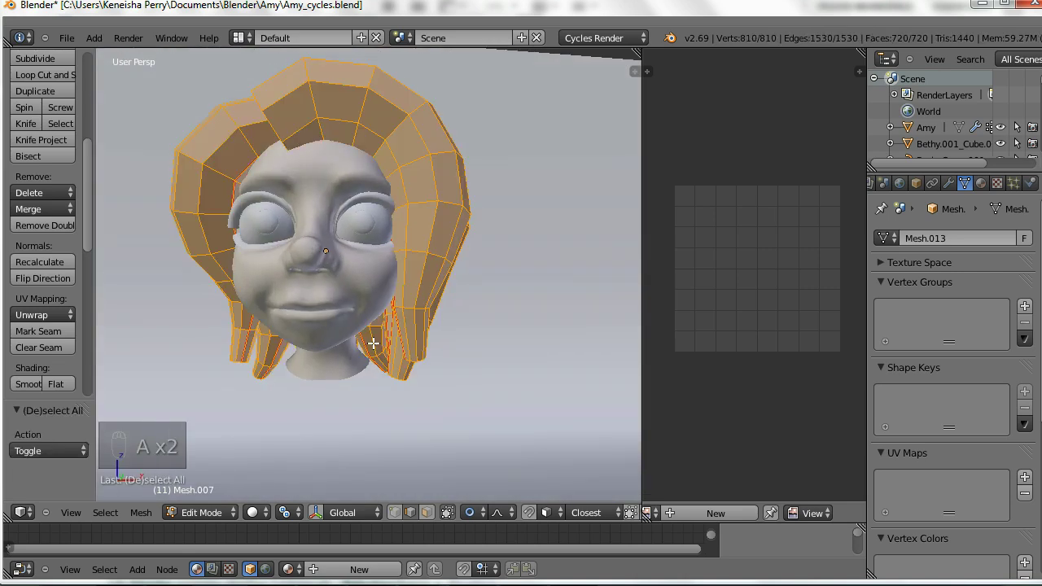
pyautogui.press('u')
pyautogui.click(364, 340)
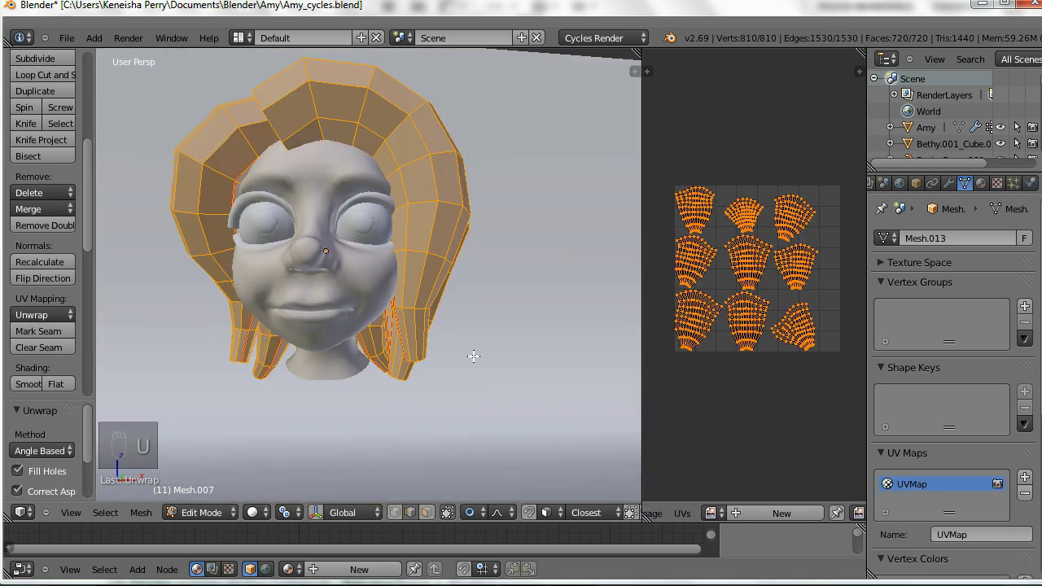
# Widen the UV/Image Editor and set the Unwrap margin to 0.000.
pyautogui.scroll(2, 756, 268)
pyautogui.moveTo(641, 272); pyautogui.dragTo(549, 290)
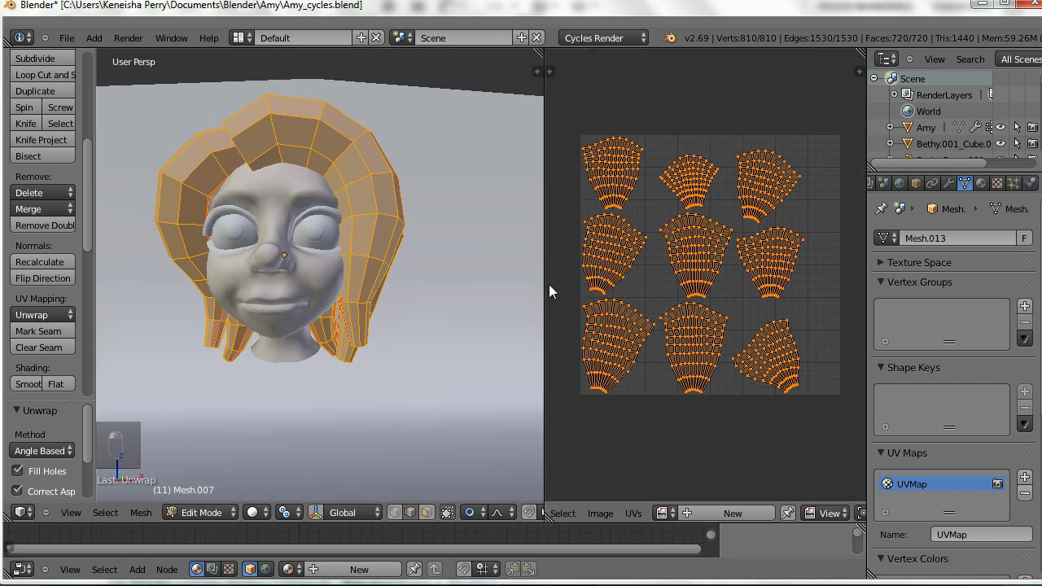
pyautogui.scroll(-3, 90, 441)
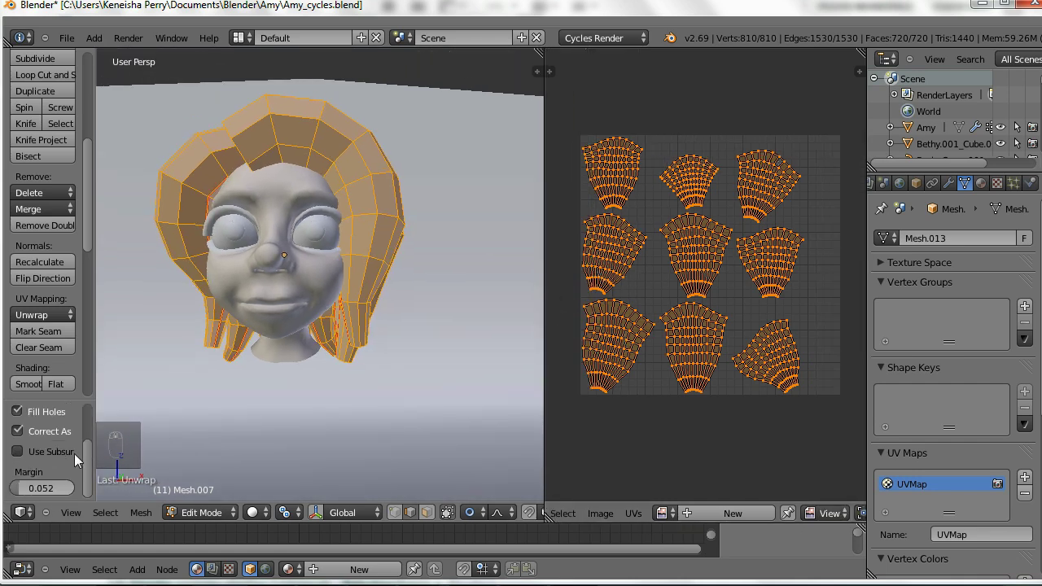
pyautogui.moveTo(22, 487); pyautogui.dragTo(18, 484)
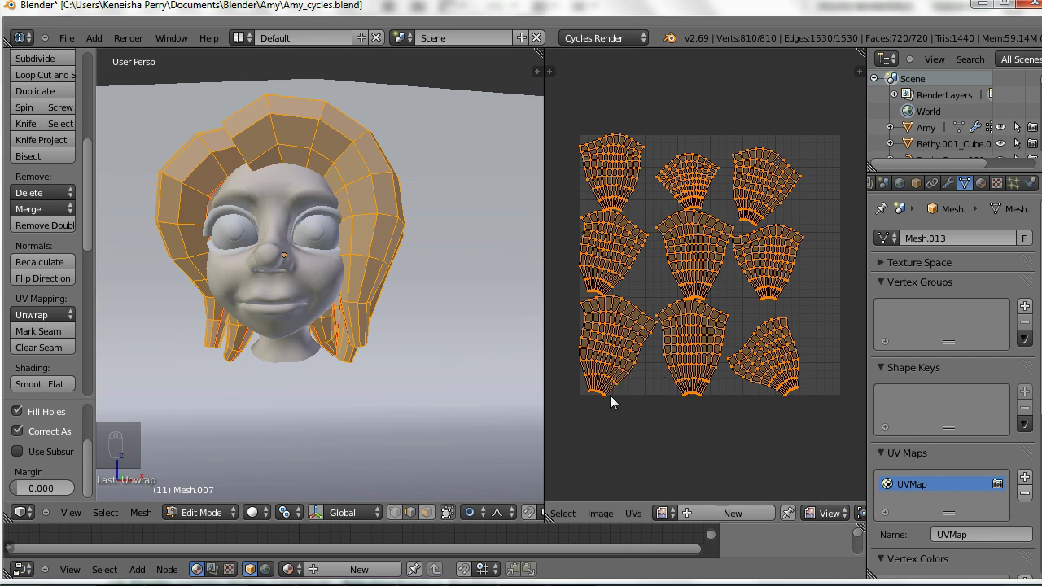
# Pack the hair's UV islands, average their scale and pack them again.
pyautogui.click(628, 513)
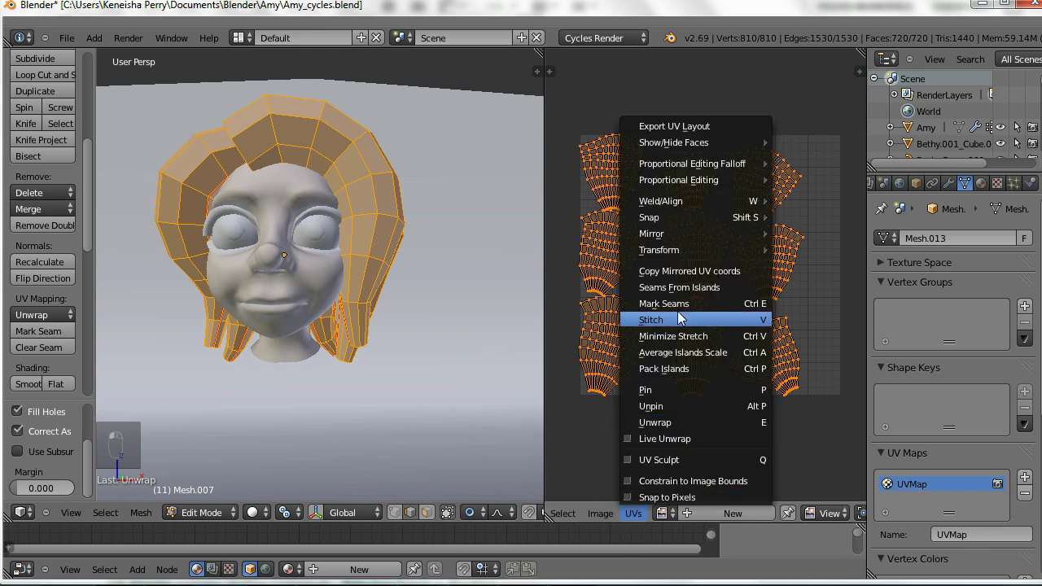
pyautogui.click(664, 369)
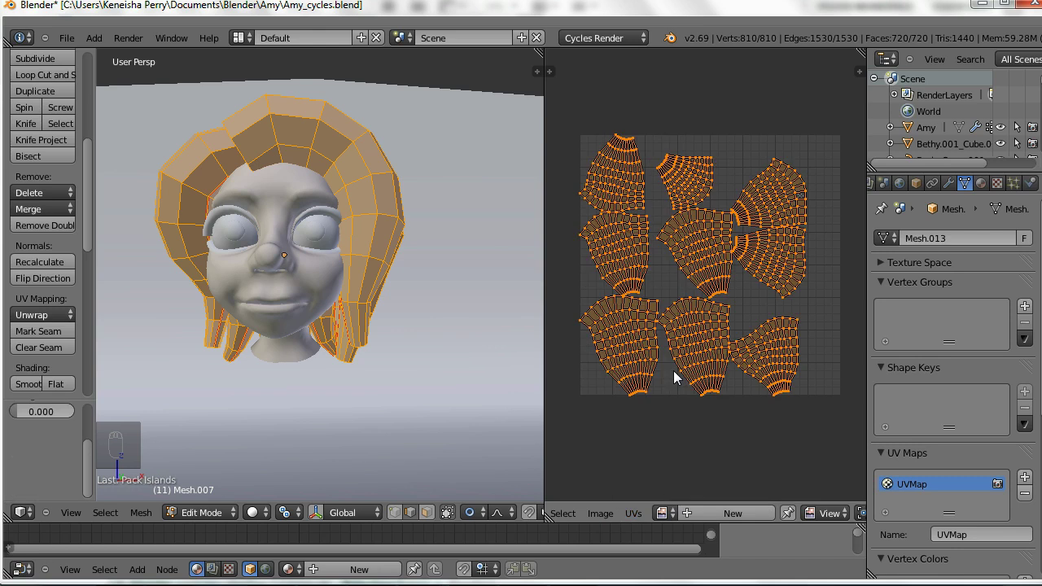
pyautogui.click(631, 513)
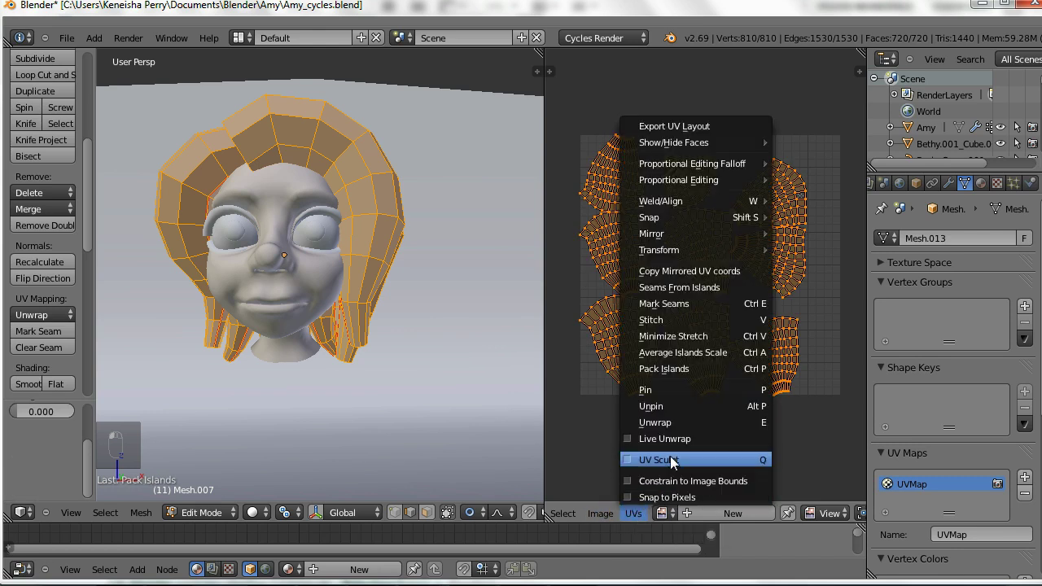
pyautogui.click(675, 377)
pyautogui.click(632, 512)
pyautogui.click(674, 355)
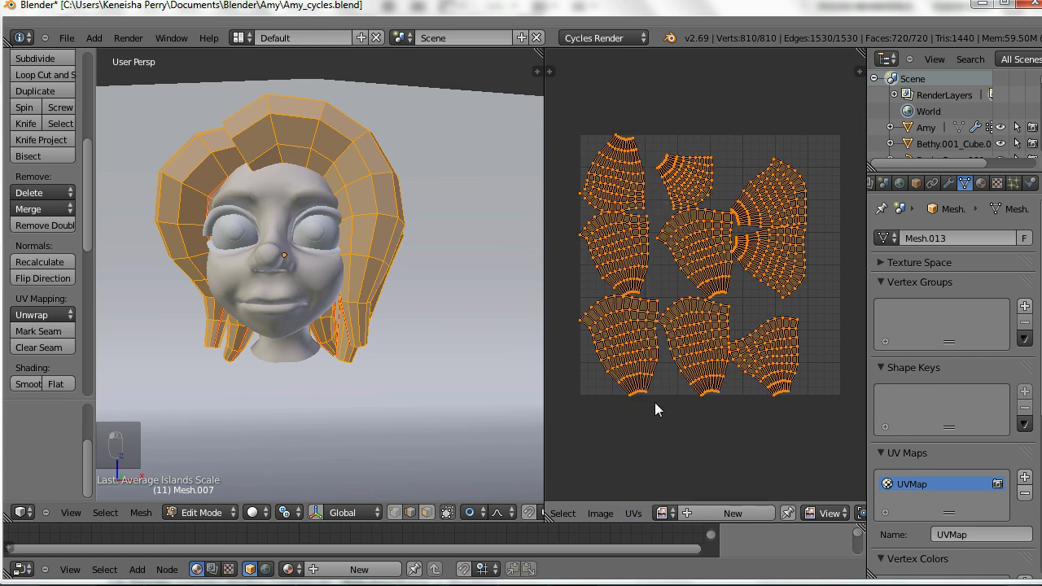
pyautogui.hotkey('ctrl', 'v')
pyautogui.click(658, 404)
pyautogui.click(631, 513)
pyautogui.click(669, 379)
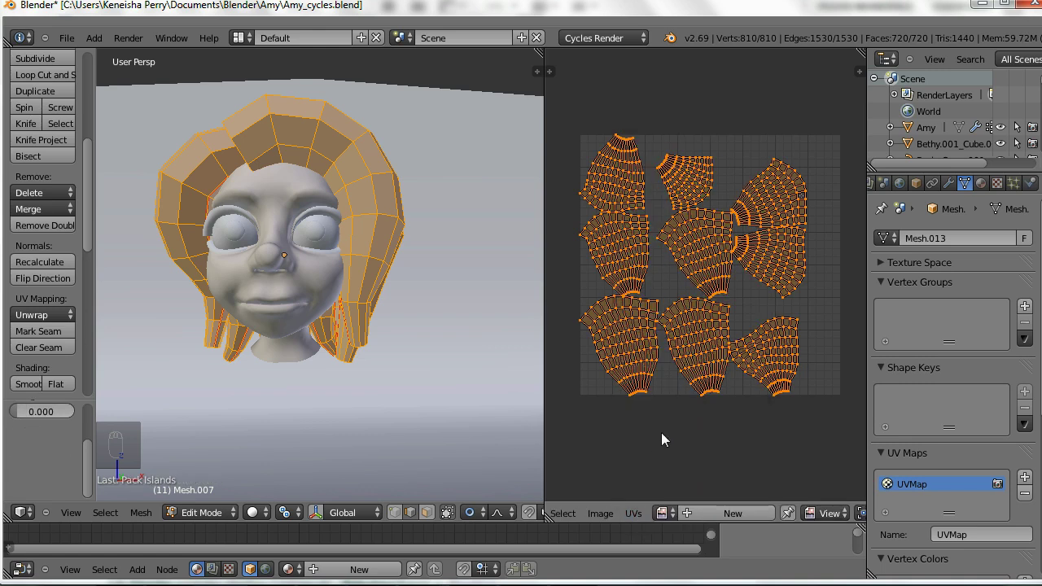
# Try Pack Islands margins of 0.099 and 0.000 on the hair's UV layout.
pyautogui.scroll(1, 54, 447)
pyautogui.moveTo(21, 443); pyautogui.dragTo(28, 444)
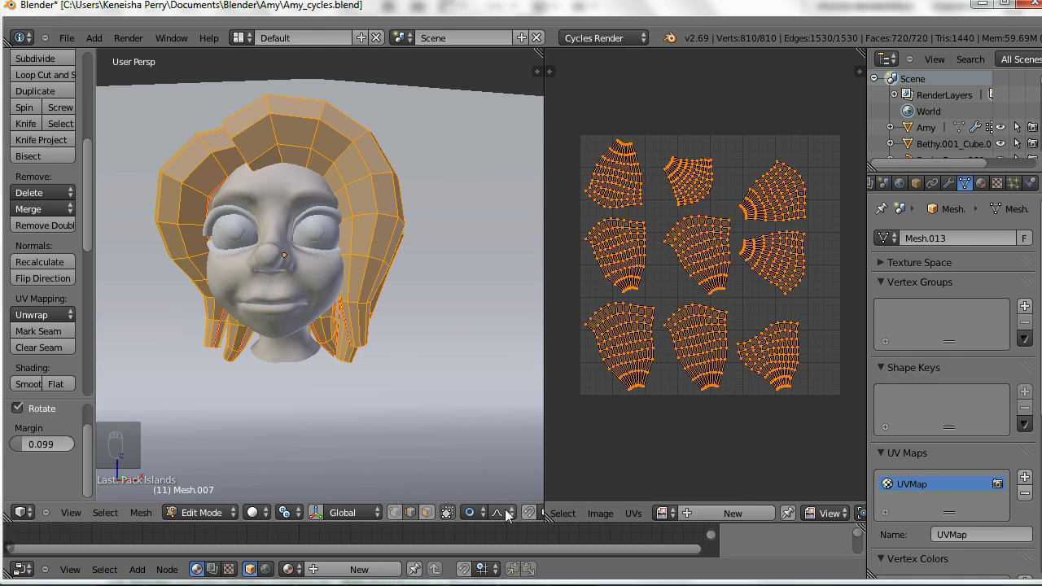
pyautogui.click(631, 513)
pyautogui.click(668, 374)
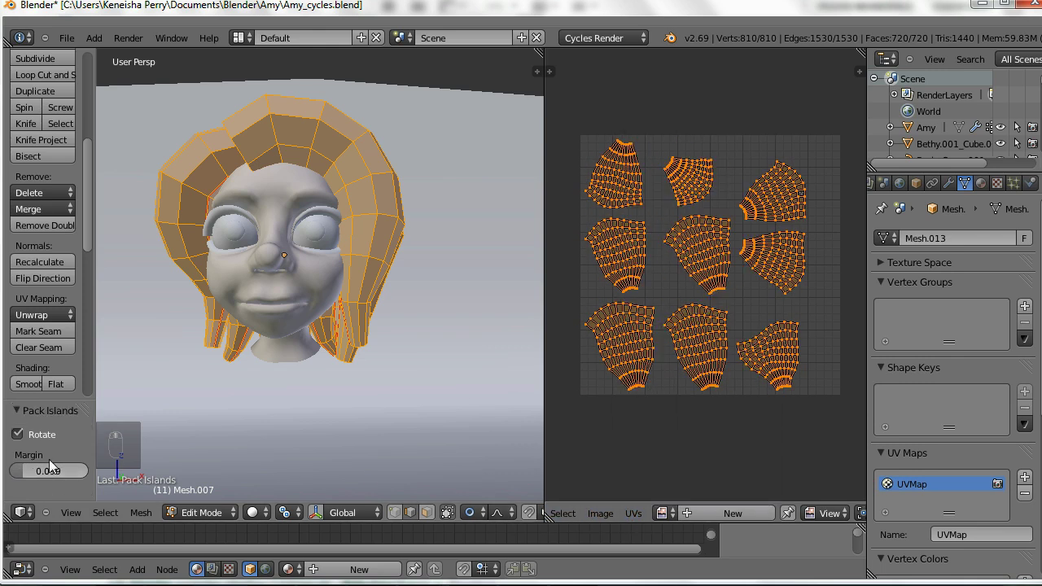
pyautogui.moveTo(24, 476); pyautogui.dragTo(13, 476)
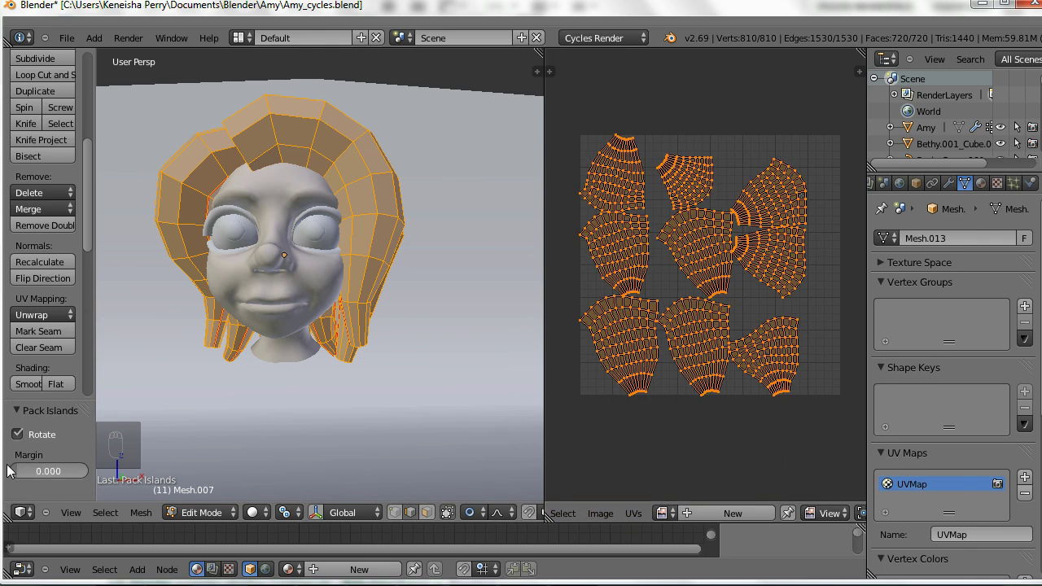
# Unwrap the hair again at a 0.000 margin and shift all the UV islands sideways in the grid.
pyautogui.press('u')
pyautogui.click(370, 303)
pyautogui.scroll(-3, 60, 462)
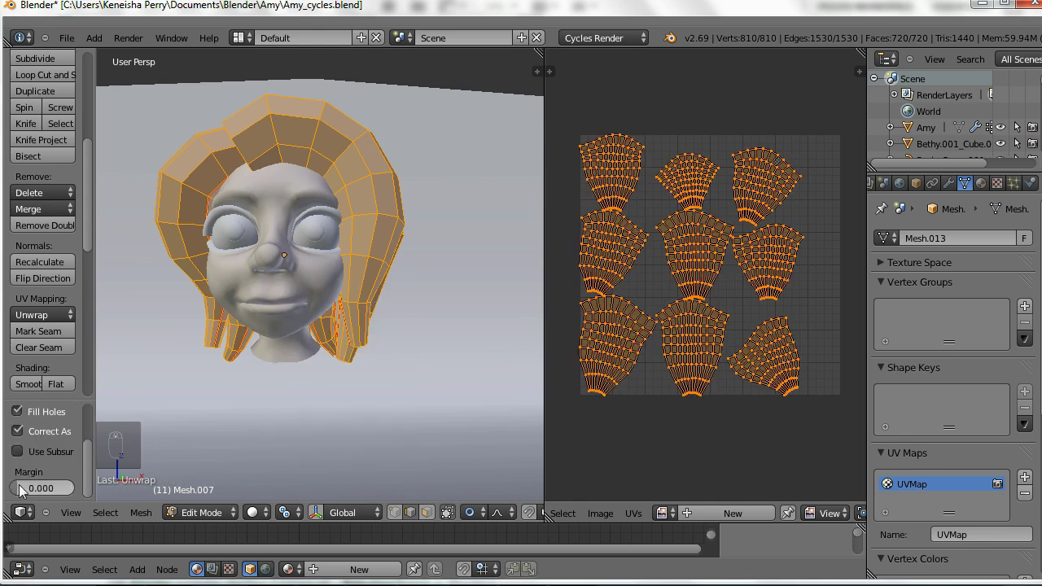
pyautogui.press('g')
pyautogui.click(752, 285)
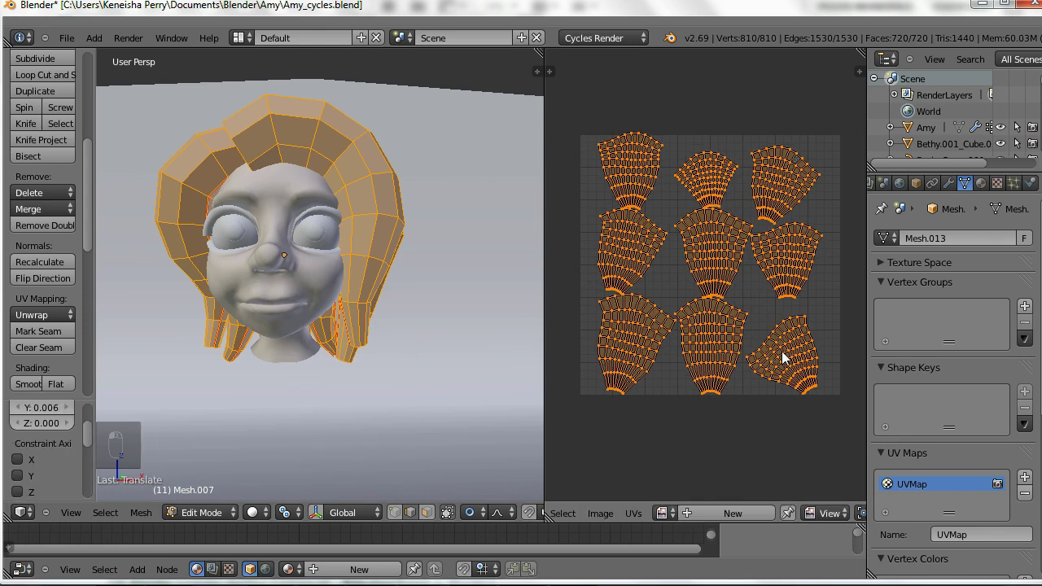
pyautogui.scroll(-5, 43, 481)
pyautogui.scroll(5, 43, 480)
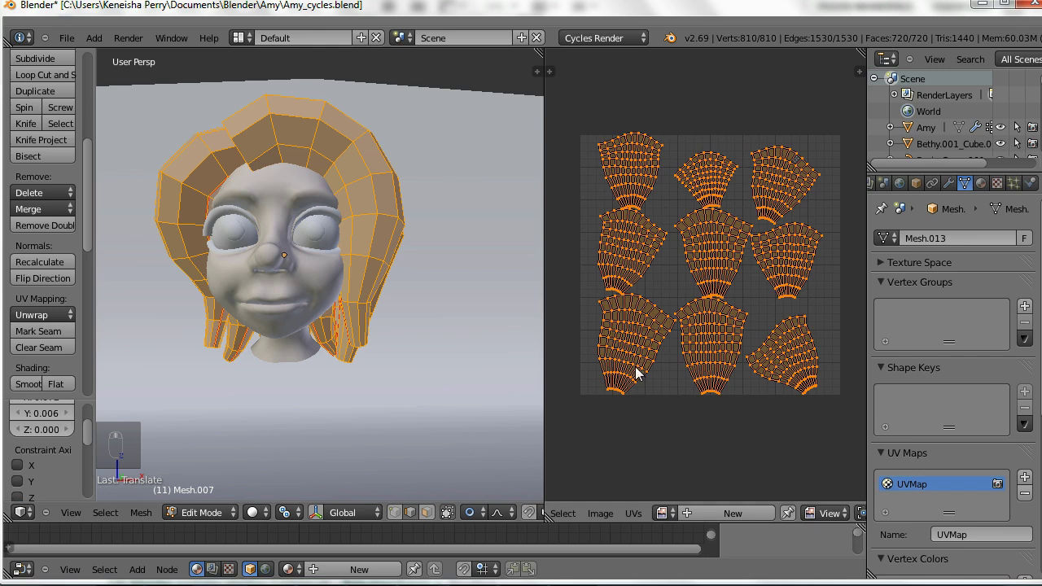
pyautogui.press('a')
pyautogui.press('a')
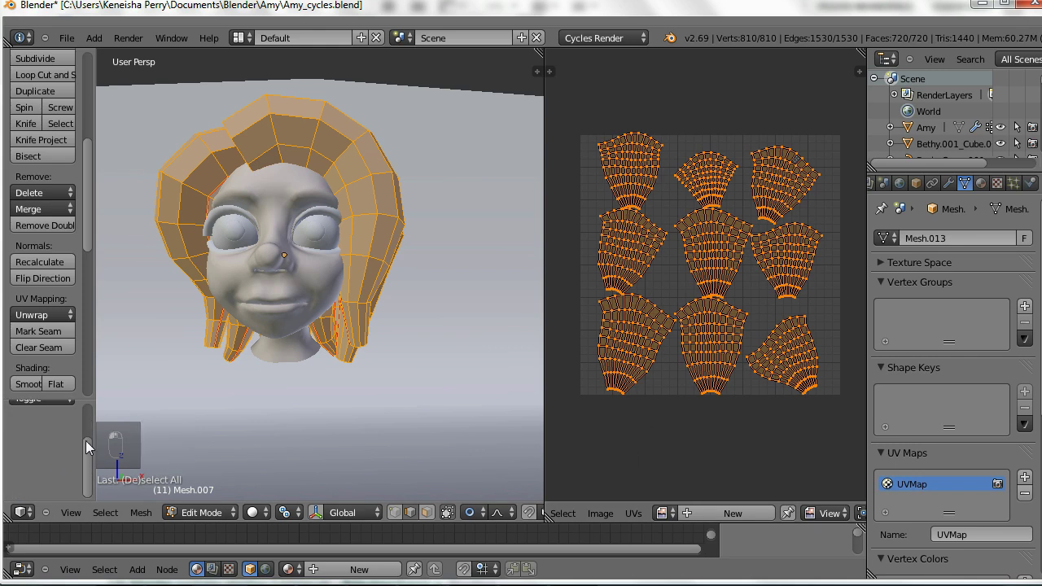
pyautogui.moveTo(85, 440); pyautogui.dragTo(88, 417)
# Unwrap the hair mesh once more with a slightly larger margin between the UV islands.
pyautogui.press('u')
pyautogui.click(423, 318)
pyautogui.scroll(-3, 74, 470)
pyautogui.moveTo(16, 489); pyautogui.dragTo(23, 495)
# Select the linked UV island in the lower-right corner, rotate it upright by about 37° and move it clear of the grid's bottom edge.
pyautogui.rightClick(810, 355)
pyautogui.hotkey('ctrl', 'l')
pyautogui.press('r')
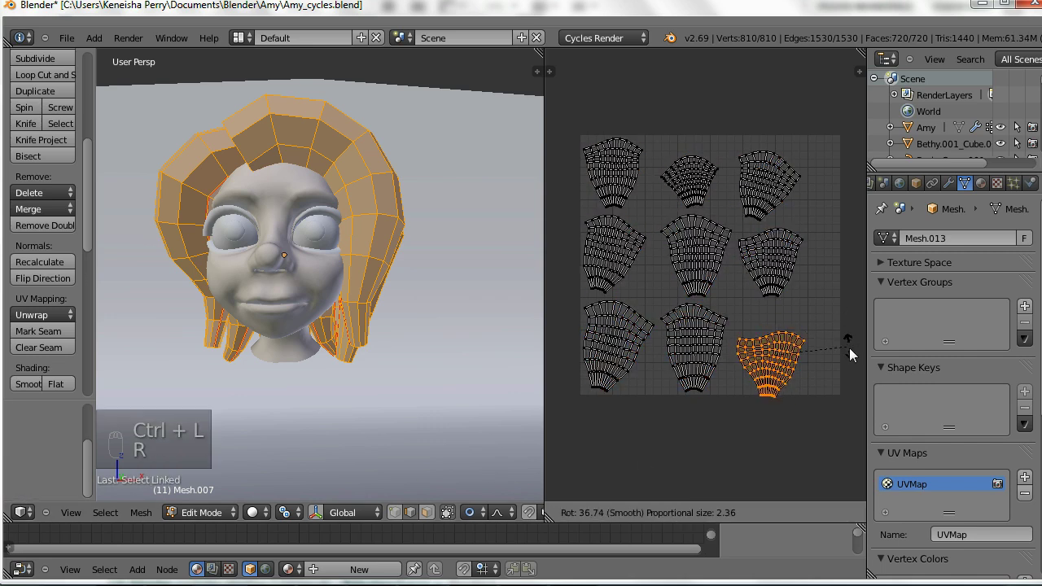
pyautogui.click(849, 348)
pyautogui.press('g')
pyautogui.click(783, 366)
# Reselect the rotated UV island and move it back in line with the islands above it.
pyautogui.rightClick(781, 256)
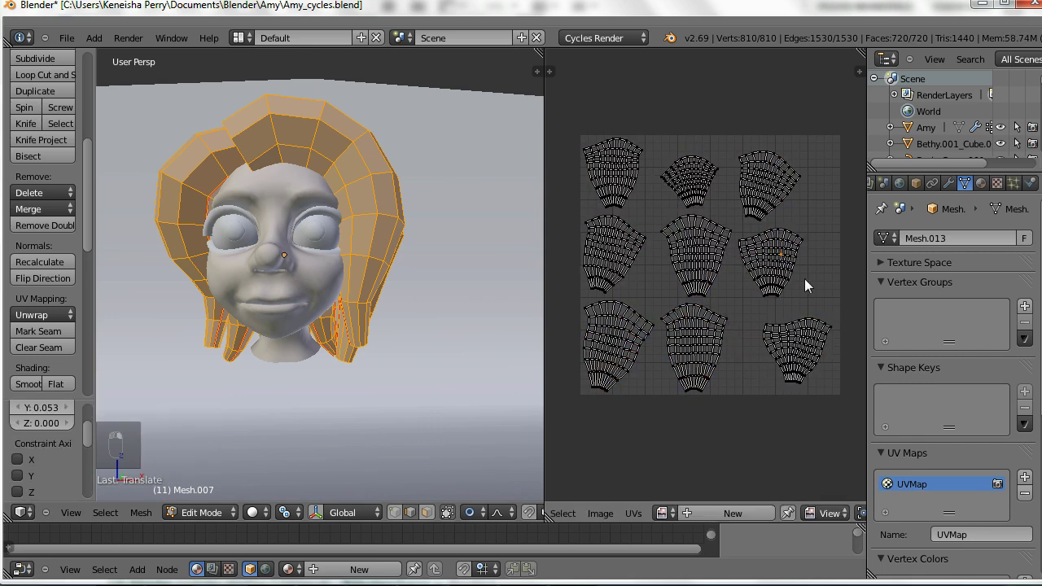
pyautogui.rightClick(806, 333)
pyautogui.hotkey('ctrl', 'l')
pyautogui.press('g')
pyautogui.click(777, 333)
# Select all nine UV islands and shift them sideways to centre the layout in the UV grid.
pyautogui.press('a')
pyautogui.press('a')
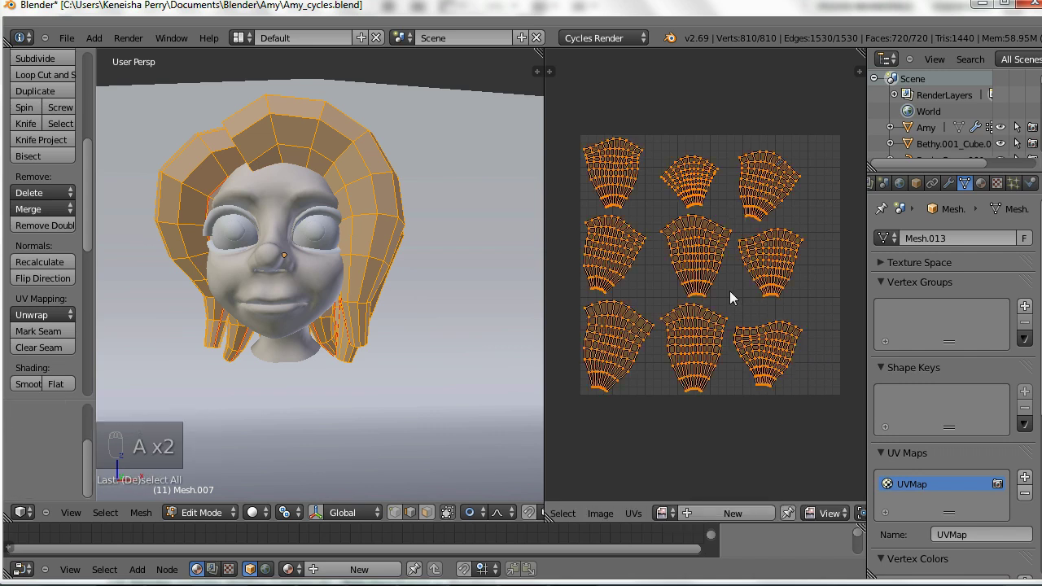
pyautogui.press('g')
pyautogui.click(740, 291)
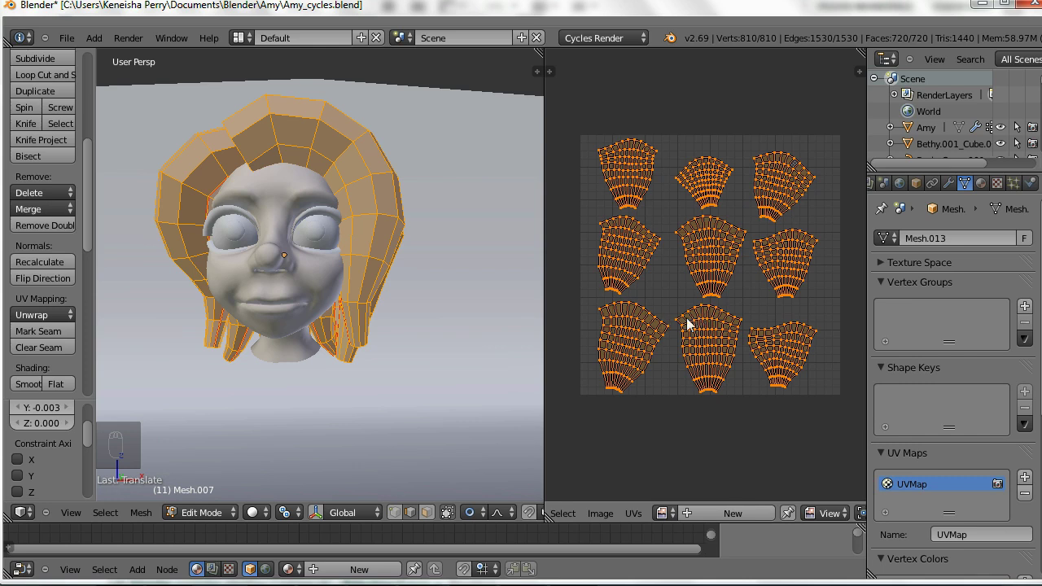
# Clear the mesh selection and merge the UV/Image Editor area back into the 3D view.
pyautogui.press('a')
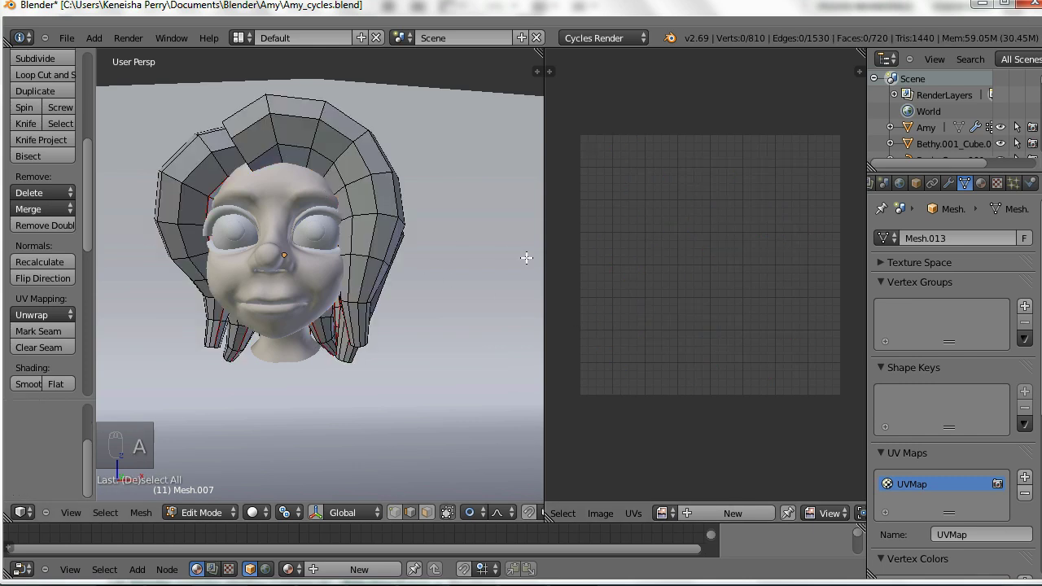
pyautogui.moveTo(540, 52); pyautogui.dragTo(648, 95)
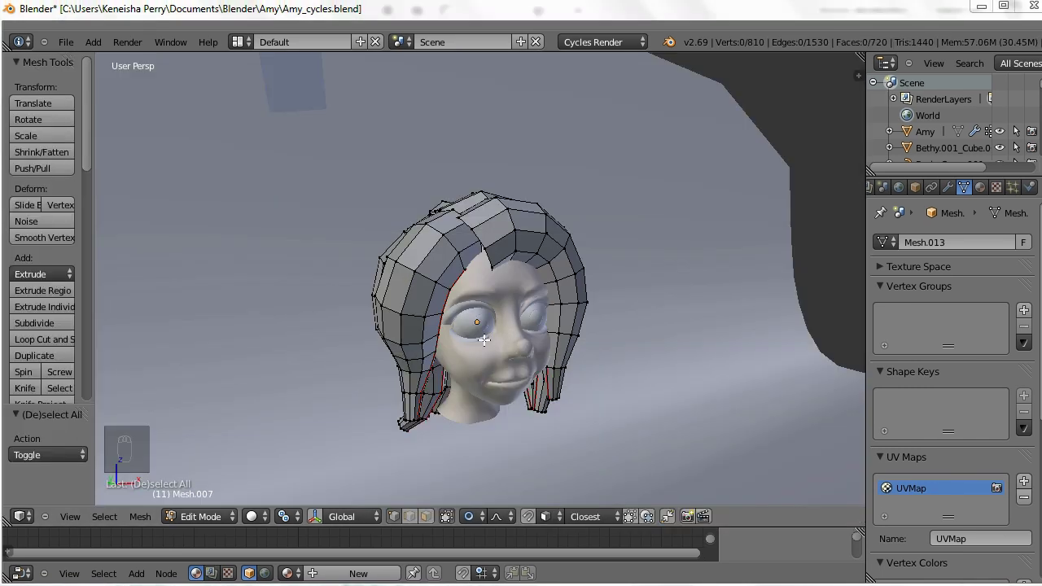
# With smooth proportional editing, pull the vertices at the front top of the hair strands down toward the scalp.
pyautogui.moveTo(483, 340); pyautogui.dragTo(483, 528, button='middle')
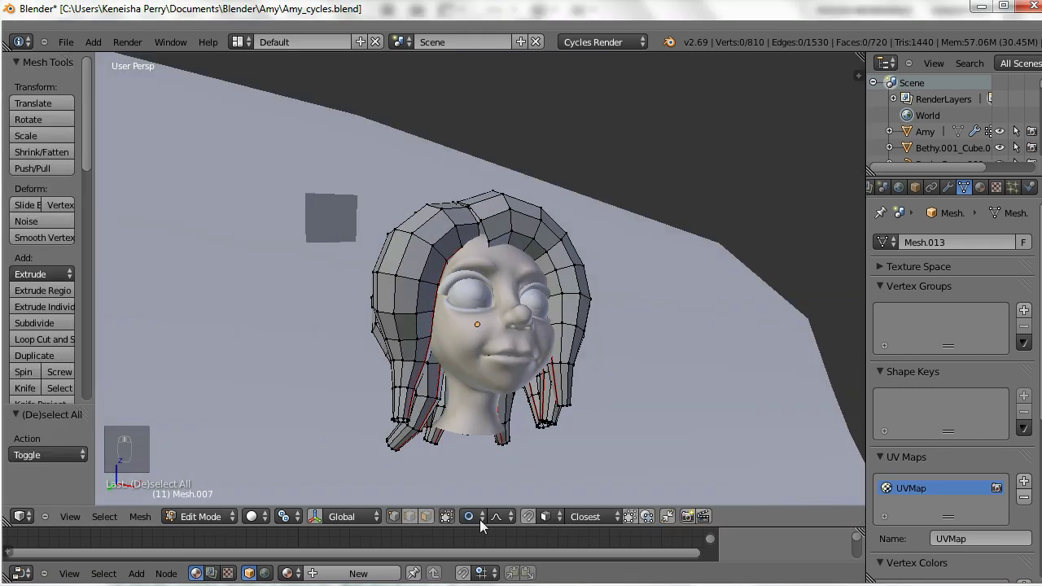
pyautogui.rightClick(473, 216)
pyautogui.press('g')
pyautogui.click(466, 238)
pyautogui.moveTo(467, 237); pyautogui.dragTo(519, 203, button='middle')
pyautogui.press('g')
pyautogui.click(498, 252)
pyautogui.click(454, 254)
pyautogui.scroll(5, 463, 237)
pyautogui.moveTo(519, 179); pyautogui.dragTo(521, 239, button='right')
pyautogui.click(520, 239)
# Move the strand root vertices along the hair parting down and inward to close the gaps near the crown.
pyautogui.moveTo(520, 240); pyautogui.dragTo(485, 203, button='middle')
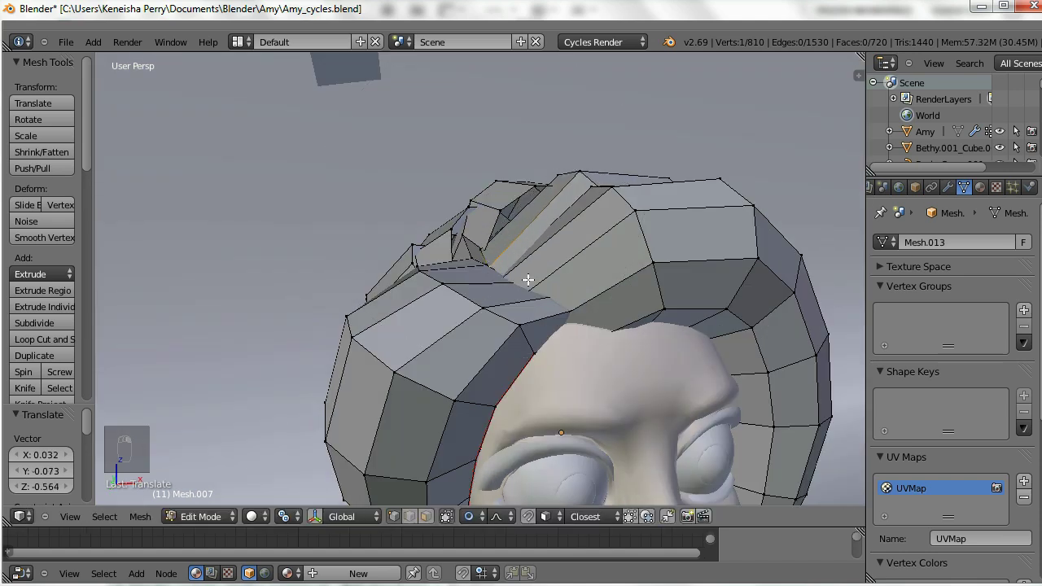
pyautogui.press('g')
pyautogui.moveTo(528, 280); pyautogui.dragTo(463, 213, button='middle')
pyautogui.click(511, 247)
pyautogui.click(500, 282)
pyautogui.moveTo(501, 282); pyautogui.dragTo(440, 277, button='middle')
pyautogui.moveTo(429, 267); pyautogui.dragTo(460, 293, button='right')
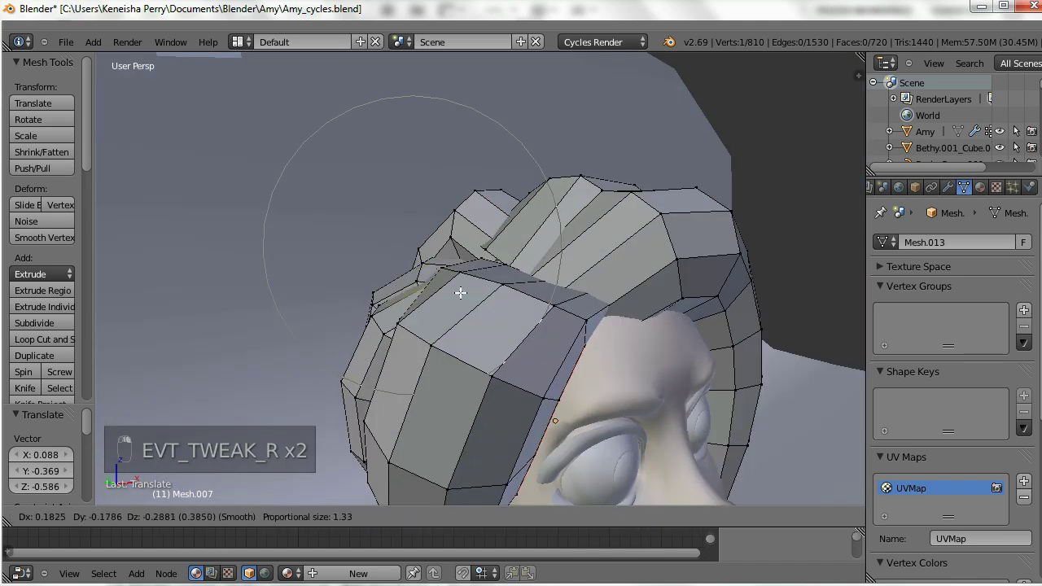
pyautogui.click(472, 302)
pyautogui.moveTo(472, 302); pyautogui.dragTo(488, 249, button='middle')
pyautogui.moveTo(489, 249); pyautogui.dragTo(493, 265, button='right')
pyautogui.click(493, 264)
# Reposition vertices around the back of the crown so the strand roots meet without gaps.
pyautogui.moveTo(493, 265); pyautogui.dragTo(493, 247, button='middle')
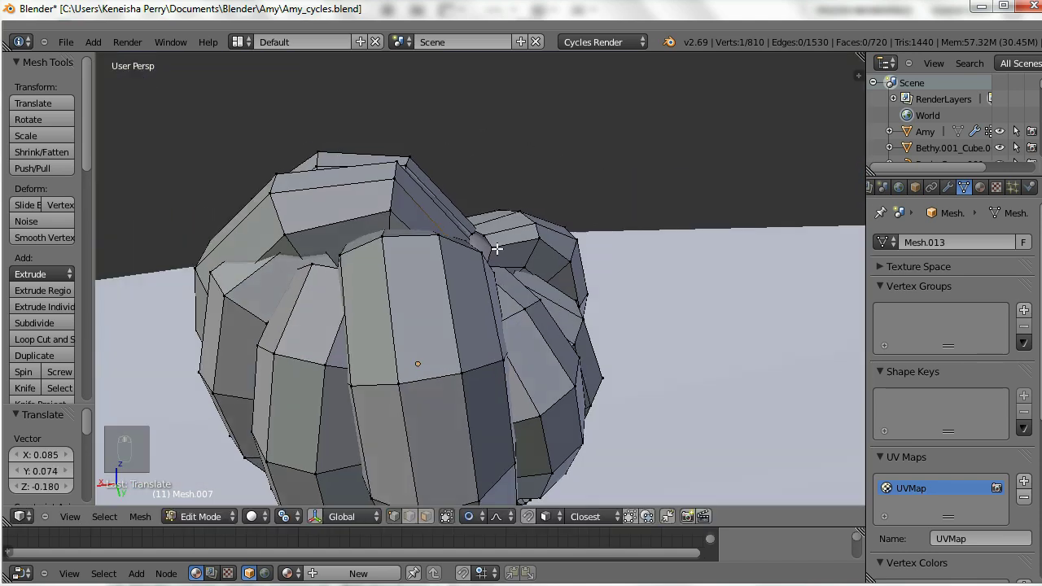
pyautogui.moveTo(493, 247); pyautogui.dragTo(504, 259, button='right')
pyautogui.moveTo(505, 258); pyautogui.dragTo(572, 261, button='middle')
pyautogui.moveTo(572, 261); pyautogui.dragTo(577, 262, button='right')
pyautogui.moveTo(577, 262); pyautogui.dragTo(614, 295, button='middle')
pyautogui.moveTo(395, 163); pyautogui.dragTo(423, 170, button='right')
pyautogui.moveTo(423, 170); pyautogui.dragTo(490, 217, button='middle')
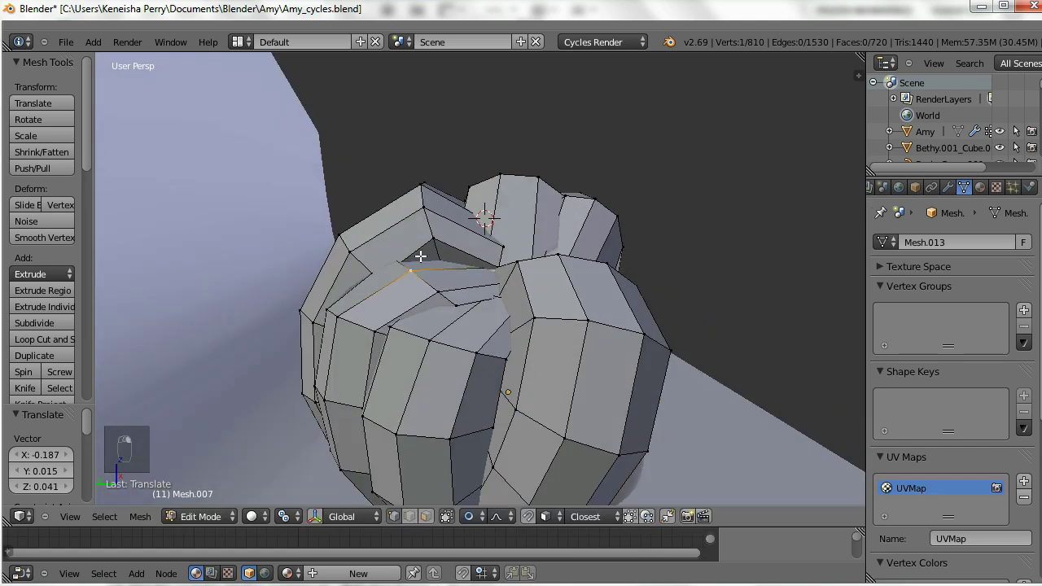
pyautogui.moveTo(491, 216); pyautogui.dragTo(488, 200, button='right')
pyautogui.moveTo(488, 200); pyautogui.dragTo(537, 262, button='middle')
pyautogui.moveTo(537, 262); pyautogui.dragTo(547, 285, button='right')
pyautogui.moveTo(547, 285); pyautogui.dragTo(554, 170, button='middle')
# Reshape the front hairline and the top of the side strands by nudging their vertices closer to the head.
pyautogui.scroll(-6, 554, 170)
pyautogui.moveTo(546, 204); pyautogui.dragTo(547, 200, button='right')
pyautogui.moveTo(547, 201); pyautogui.dragTo(465, 209, button='middle')
pyautogui.moveTo(465, 209); pyautogui.dragTo(472, 220, button='right')
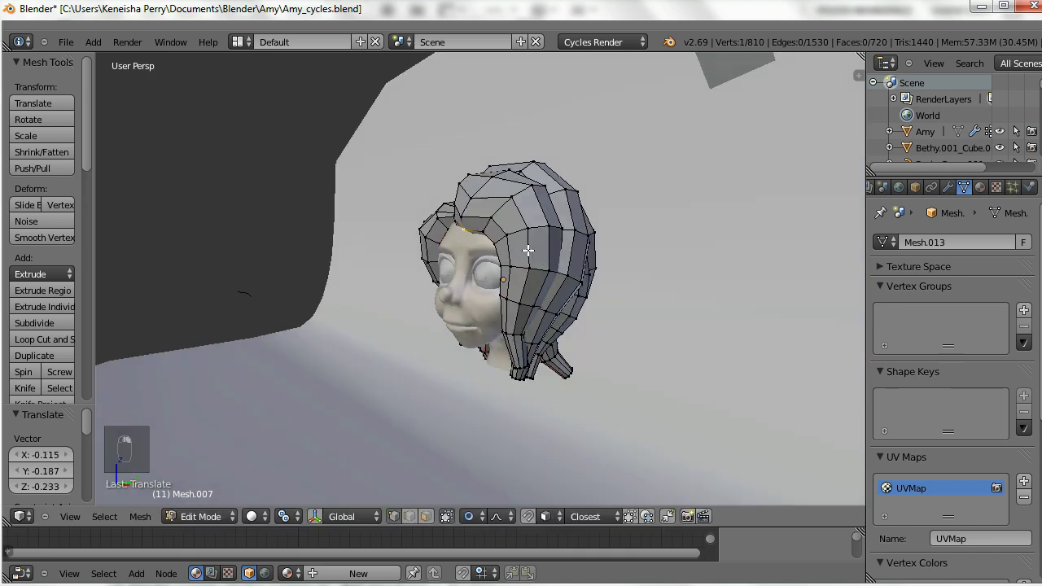
pyautogui.moveTo(528, 249); pyautogui.dragTo(502, 179, button='middle')
pyautogui.moveTo(501, 179); pyautogui.dragTo(492, 194, button='right')
pyautogui.moveTo(492, 194); pyautogui.dragTo(504, 185, button='middle')
pyautogui.moveTo(505, 186); pyautogui.dragTo(505, 197, button='right')
pyautogui.moveTo(505, 198); pyautogui.dragTo(493, 207, button='middle')
pyautogui.moveTo(493, 207); pyautogui.dragTo(495, 213, button='right')
pyautogui.moveTo(495, 213); pyautogui.dragTo(497, 176, button='middle')
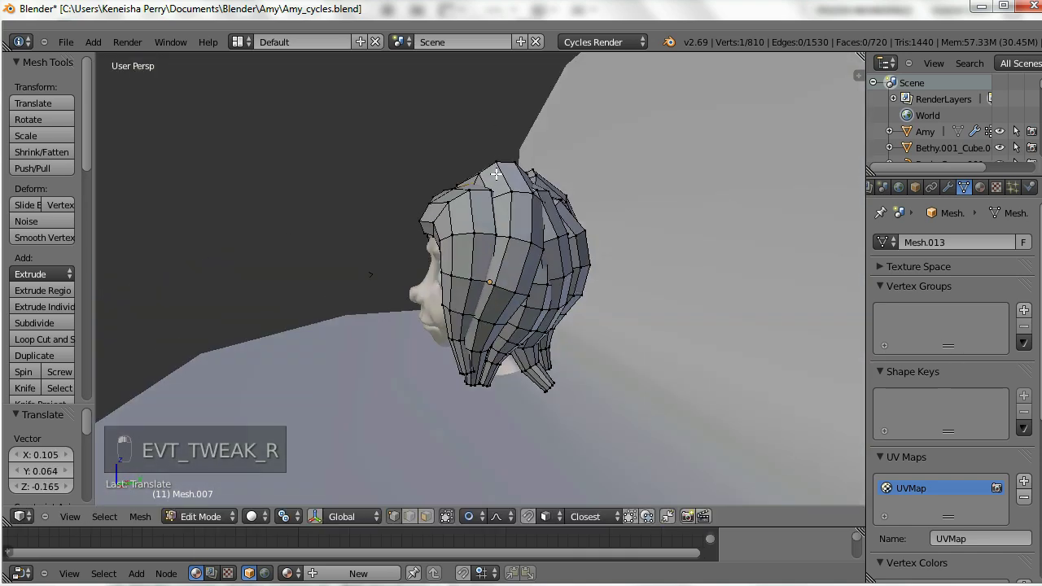
pyautogui.moveTo(497, 177); pyautogui.dragTo(497, 200, button='right')
pyautogui.moveTo(497, 200); pyautogui.dragTo(472, 171, button='middle')
# Flatten the upper contour of the hair by moving vertices across the crown downward.
pyautogui.scroll(3, 473, 171)
pyautogui.moveTo(472, 171); pyautogui.dragTo(460, 180, button='right')
pyautogui.moveTo(491, 211); pyautogui.dragTo(491, 215, button='right')
pyautogui.moveTo(492, 215); pyautogui.dragTo(419, 122, button='middle')
pyautogui.moveTo(420, 122); pyautogui.dragTo(423, 142, button='right')
pyautogui.moveTo(423, 142); pyautogui.dragTo(467, 195, button='middle')
pyautogui.moveTo(466, 116); pyautogui.dragTo(472, 134, button='right')
pyautogui.moveTo(494, 177); pyautogui.dragTo(407, 192, button='middle')
# Pull the outer vertices of the strand on the character's right side inward toward the face and neck.
pyautogui.moveTo(407, 192); pyautogui.dragTo(424, 201, button='right')
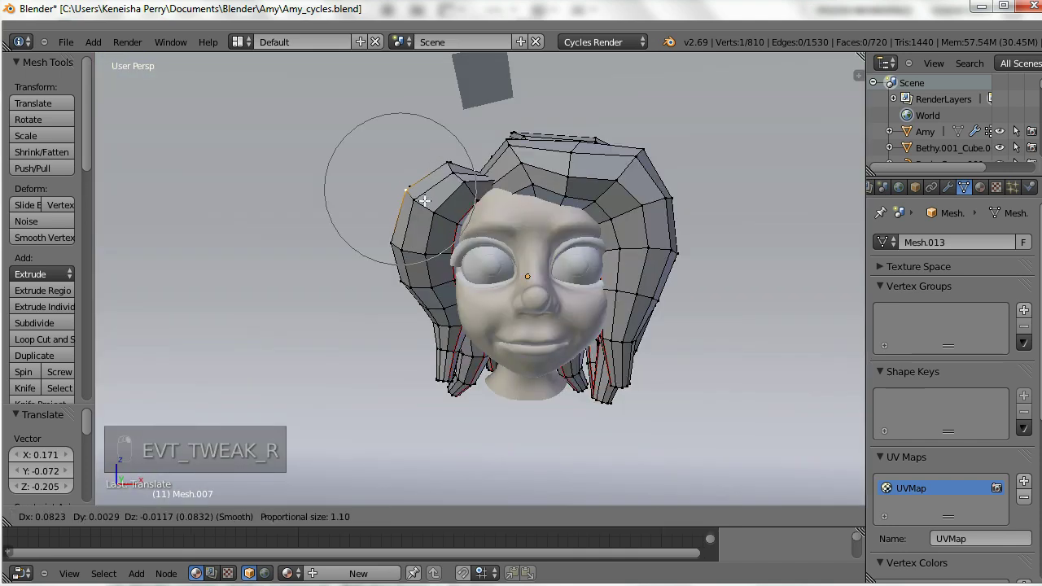
pyautogui.moveTo(461, 168); pyautogui.dragTo(469, 172, button='right')
pyautogui.moveTo(415, 250); pyautogui.dragTo(422, 252, button='right')
pyautogui.moveTo(422, 289); pyautogui.dragTo(428, 291, button='right')
pyautogui.moveTo(428, 291); pyautogui.dragTo(514, 313, button='middle')
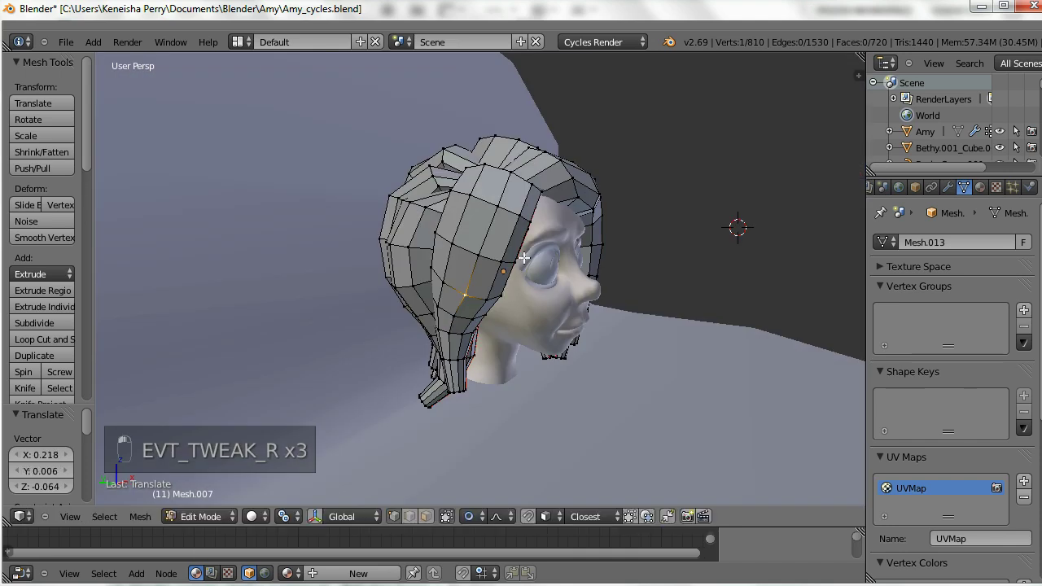
pyautogui.moveTo(521, 325); pyautogui.dragTo(526, 332, button='right')
# Adjust vertices on the character's right front strand and the strand behind it to smooth the side silhouette.
pyautogui.moveTo(526, 332); pyautogui.dragTo(570, 252, button='middle')
pyautogui.moveTo(537, 211); pyautogui.dragTo(530, 221, button='right')
pyautogui.moveTo(519, 246); pyautogui.dragTo(415, 240, button='middle')
pyautogui.moveTo(415, 241); pyautogui.dragTo(426, 242, button='right')
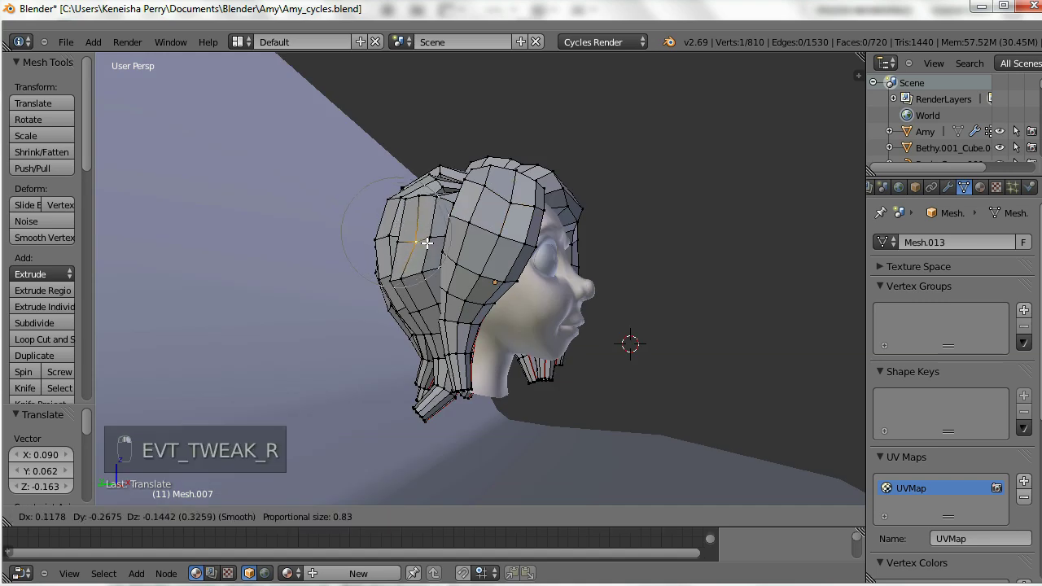
pyautogui.moveTo(432, 245); pyautogui.dragTo(441, 272, button='middle')
pyautogui.moveTo(427, 192); pyautogui.dragTo(436, 201, button='right')
pyautogui.moveTo(436, 200); pyautogui.dragTo(431, 192, button='middle')
pyautogui.moveTo(400, 239); pyautogui.dragTo(407, 228, button='right')
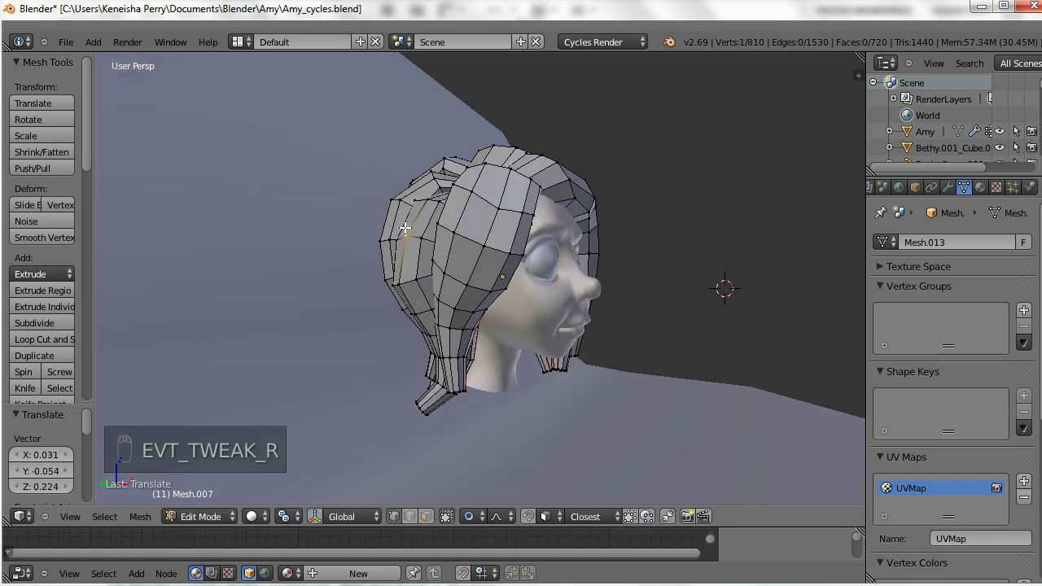
# Adjust the outer vertices of the back strands and pull the side strand on the character's left inward toward the face.
pyautogui.moveTo(407, 228); pyautogui.dragTo(501, 230, button='middle')
pyautogui.moveTo(391, 195); pyautogui.dragTo(396, 190, button='right')
pyautogui.moveTo(396, 190); pyautogui.dragTo(368, 308, button='middle')
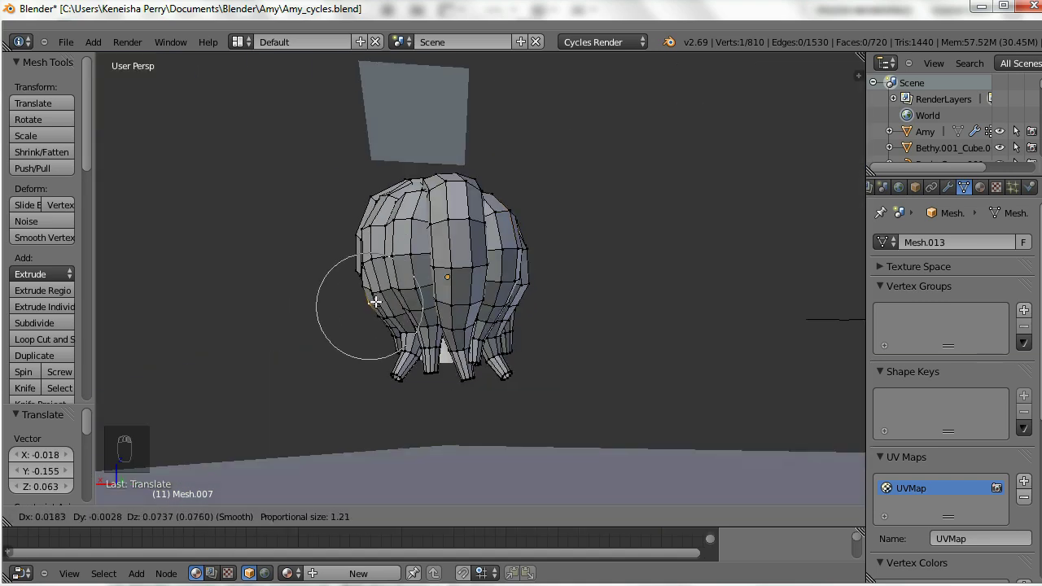
pyautogui.moveTo(375, 301); pyautogui.dragTo(376, 303, button='right')
pyautogui.moveTo(376, 303); pyautogui.dragTo(689, 257, button='middle')
pyautogui.moveTo(689, 257); pyautogui.dragTo(651, 262, button='right')
pyautogui.scroll(-2, 649, 267)
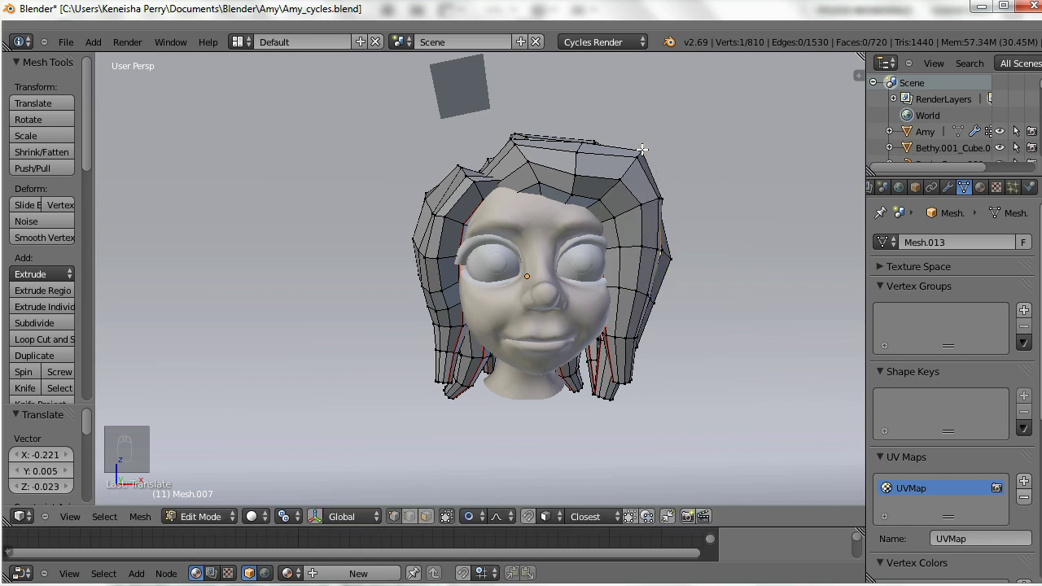
# Round off the upper corner of the front strand on the character's left and adjust the vertices of the strands behind it.
pyautogui.moveTo(642, 150); pyautogui.dragTo(629, 177, button='right')
pyautogui.moveTo(629, 178); pyautogui.dragTo(543, 204, button='middle')
pyautogui.moveTo(543, 203); pyautogui.dragTo(546, 199, button='right')
pyautogui.moveTo(587, 246); pyautogui.dragTo(599, 239, button='right')
pyautogui.moveTo(582, 242); pyautogui.dragTo(315, 269, button='middle')
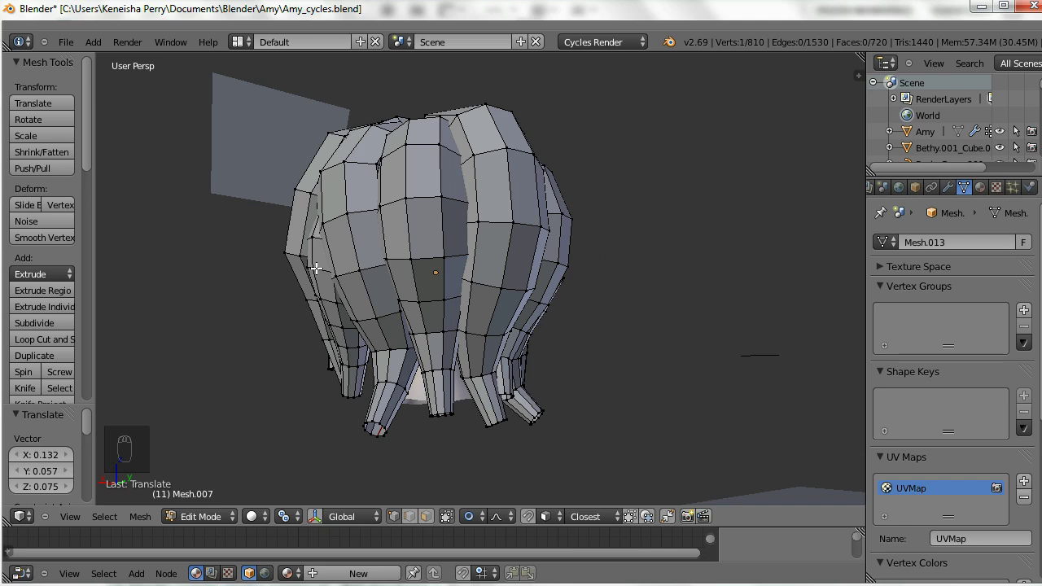
pyautogui.moveTo(314, 267); pyautogui.dragTo(302, 263, button='right')
# Smooth the side silhouette by pulling the left outer contour inward and nudging vertices on the character's right front strand.
pyautogui.moveTo(367, 263); pyautogui.dragTo(647, 235, button='middle')
pyautogui.moveTo(652, 232); pyautogui.dragTo(639, 236, button='right')
pyautogui.moveTo(638, 236); pyautogui.dragTo(383, 271, button='middle')
pyautogui.moveTo(384, 272); pyautogui.dragTo(395, 269, button='right')
pyautogui.moveTo(396, 268); pyautogui.dragTo(318, 238, button='middle')
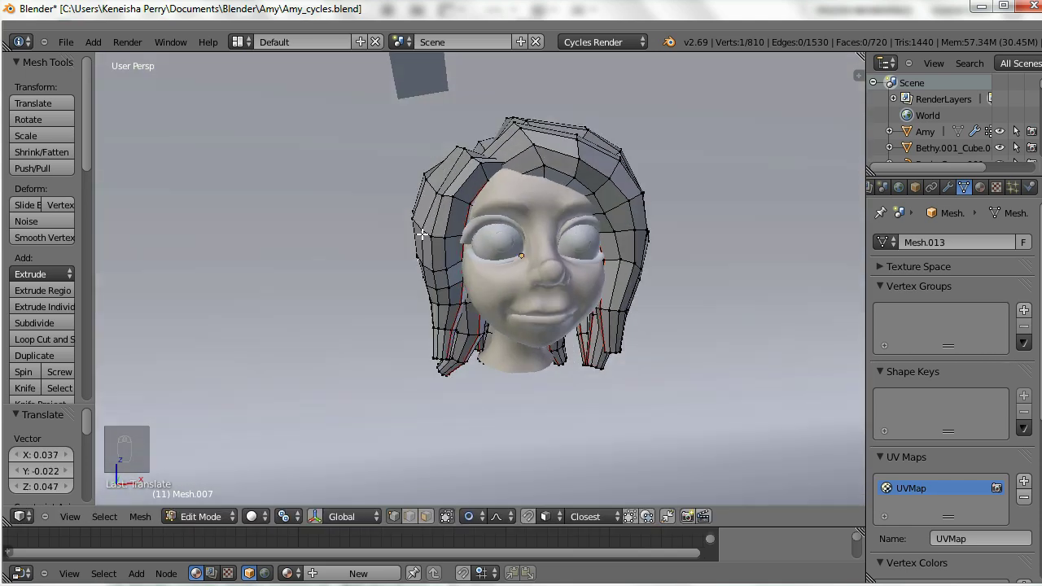
pyautogui.moveTo(422, 234); pyautogui.dragTo(424, 220, button='middle')
pyautogui.moveTo(426, 218); pyautogui.dragTo(430, 220, button='right')
pyautogui.moveTo(444, 307)
pyautogui.mouseDown(button='right')
pyautogui.moveTo(459, 308)
pyautogui.moveTo(450, 309)
pyautogui.mouseUp(button='right')
# Make hidden vertices selectable and move the inner vertices of the character's right front strand outward from the face.
pyautogui.scroll(-5, 454, 308)
pyautogui.scroll(4, 452, 303)
pyautogui.press('z')
pyautogui.press('z')
pyautogui.click(449, 517)
pyautogui.scroll(1, 452, 271)
pyautogui.moveTo(461, 268); pyautogui.dragTo(434, 275, button='right')
pyautogui.scroll(10, 450, 271)
pyautogui.moveTo(434, 274); pyautogui.dragTo(441, 332, button='middle')
pyautogui.moveTo(444, 185); pyautogui.dragTo(426, 181, button='right')
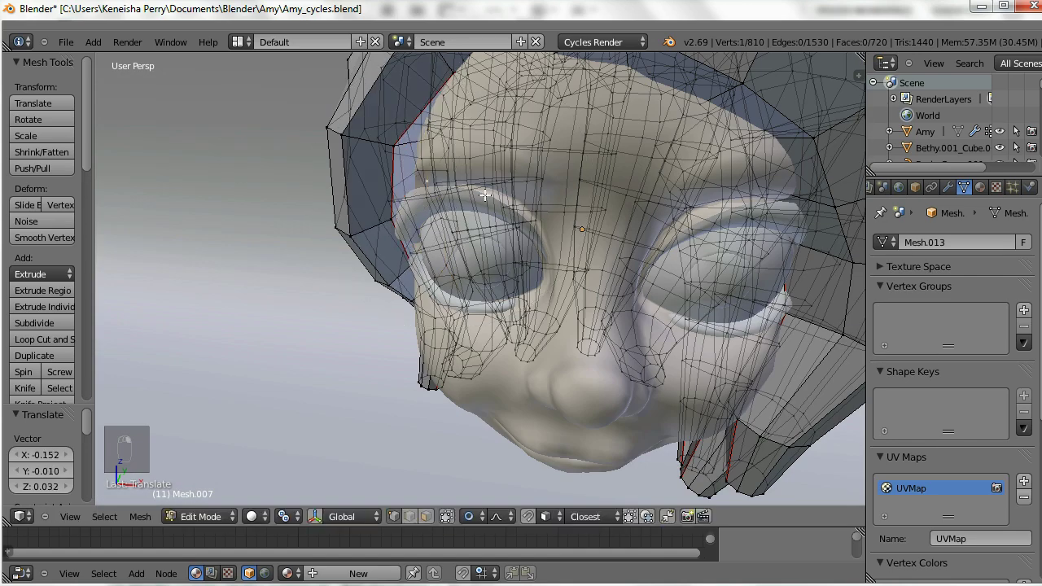
# Reposition the remaining hidden inner vertices of the front strands and limit selection to visible vertices again.
pyautogui.scroll(-1, 485, 195)
pyautogui.moveTo(485, 195); pyautogui.dragTo(690, 287, button='middle')
pyautogui.moveTo(627, 194); pyautogui.dragTo(651, 188, button='right')
pyautogui.moveTo(700, 220); pyautogui.dragTo(642, 179, button='middle')
pyautogui.scroll(1, 634, 178)
pyautogui.moveTo(584, 149); pyautogui.dragTo(586, 132, button='right')
pyautogui.moveTo(574, 329); pyautogui.dragTo(545, 298, button='middle')
pyautogui.scroll(-2, 542, 299)
pyautogui.scroll(1, 490, 358)
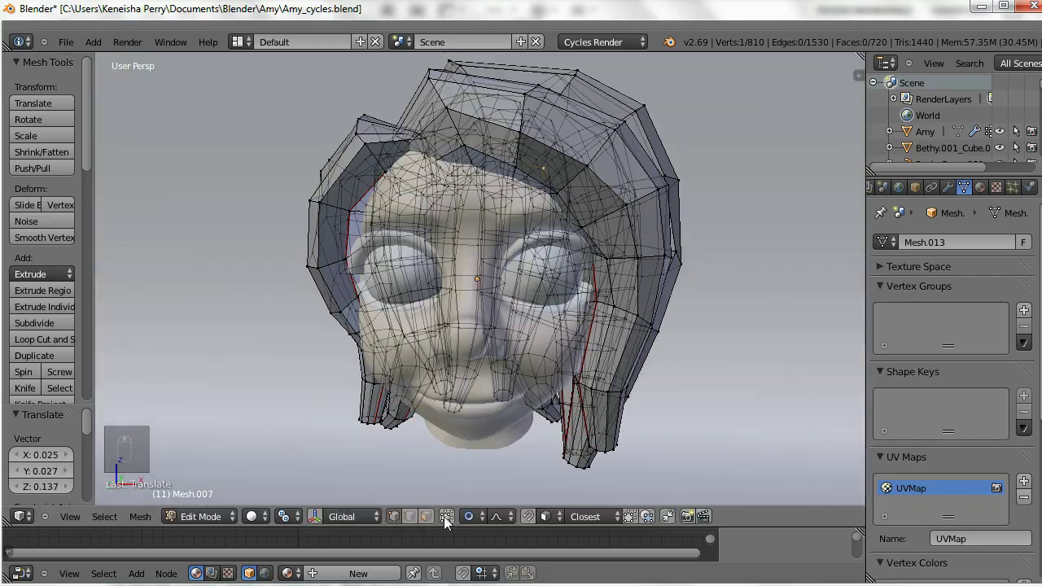
pyautogui.click(446, 516)
pyautogui.scroll(-1, 523, 304)
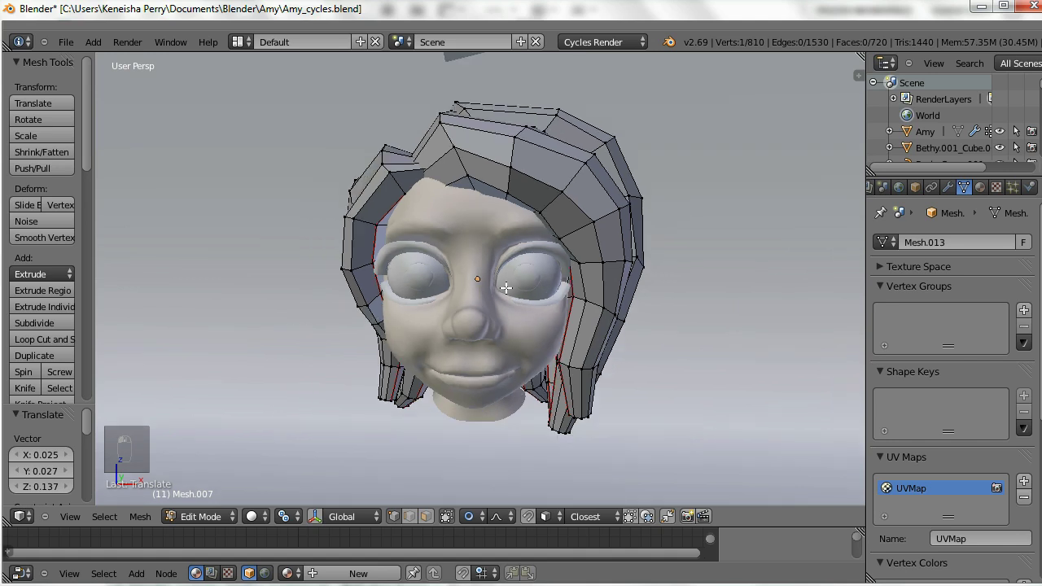
# Shade the hair smooth in Object Mode and add a Subdivision Surface modifier with render subdivisions set to 1.
pyautogui.press('Tab')
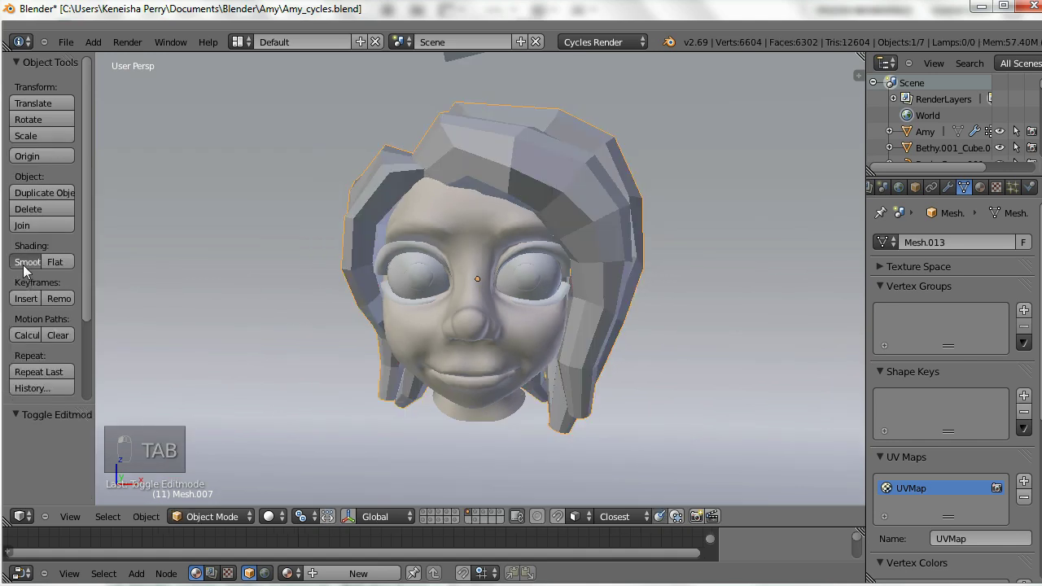
pyautogui.click(25, 262)
pyautogui.click(947, 187)
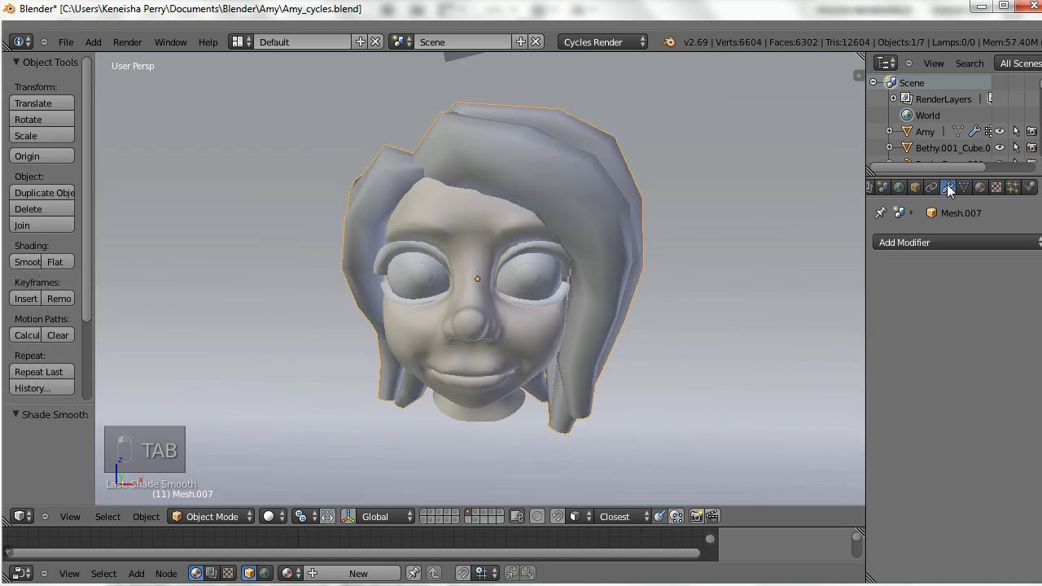
pyautogui.click(968, 243)
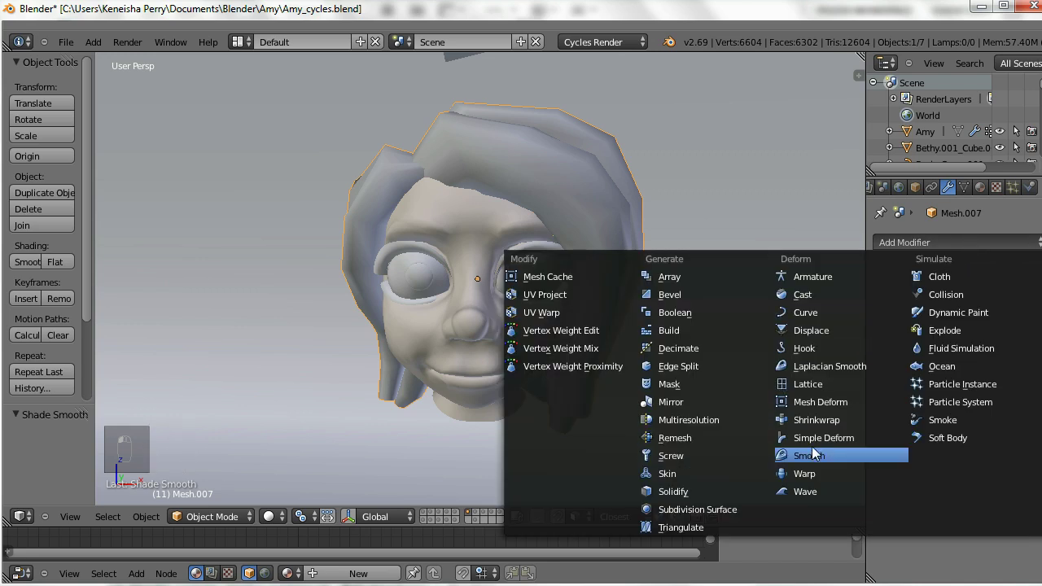
pyautogui.click(689, 505)
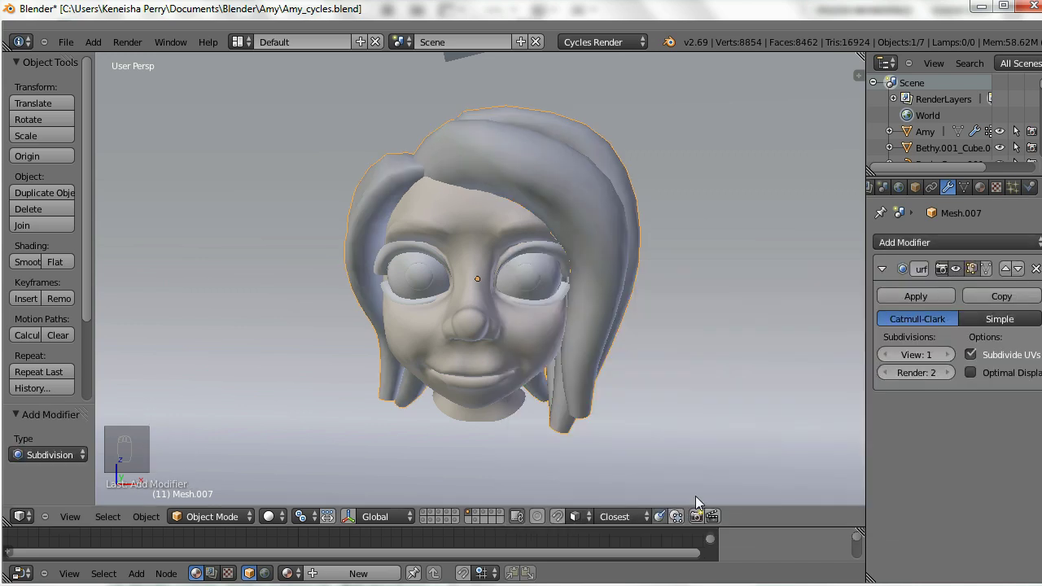
pyautogui.click(885, 374)
# Return to editing the hair mesh with the edit cage fitted to the subdivided surface, and widen the 3D viewport.
pyautogui.moveTo(562, 236); pyautogui.dragTo(370, 216, button='middle')
pyautogui.press('Tab')
pyautogui.keyDown('shift'); pyautogui.moveTo(432, 324); pyautogui.dragTo(456, 434, button='middle'); pyautogui.keyUp('shift')
pyautogui.click(985, 270)
pyautogui.moveTo(868, 290); pyautogui.dragTo(933, 292)
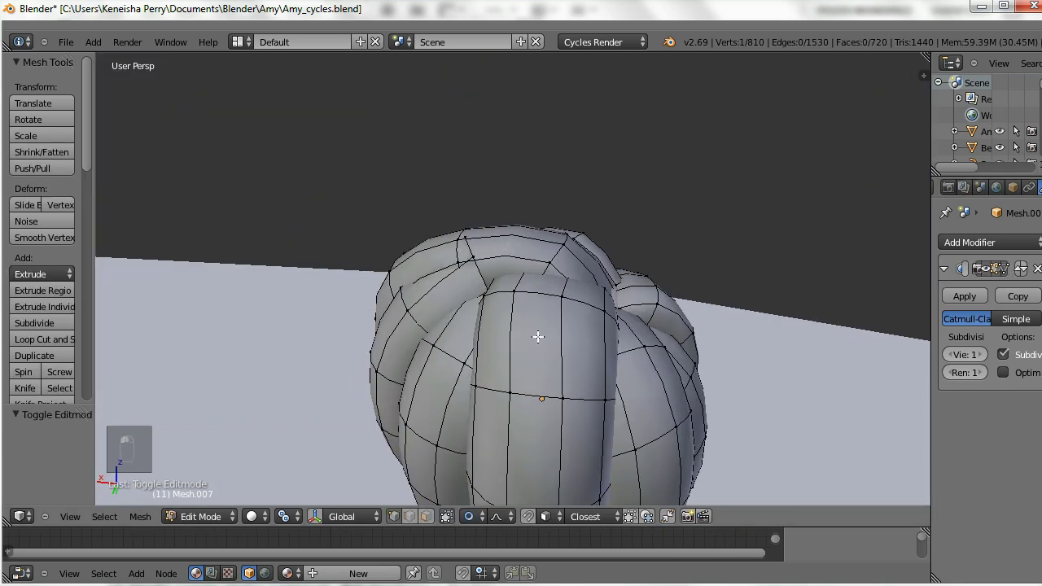
# Try to push a crown vertex down into the hair, inspect it with see-through selection, and undo the move.
pyautogui.moveTo(537, 337); pyautogui.dragTo(522, 308, button='middle')
pyautogui.moveTo(465, 228); pyautogui.dragTo(506, 270, button='right')
pyautogui.moveTo(507, 269); pyautogui.dragTo(663, 299, button='middle')
pyautogui.click(446, 516)
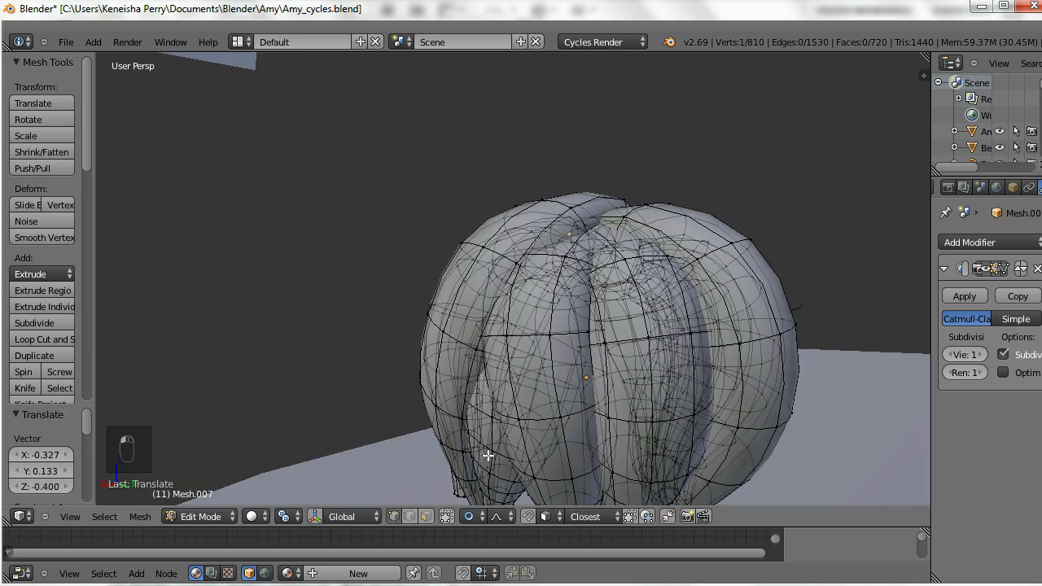
pyautogui.moveTo(486, 459); pyautogui.dragTo(529, 367, button='middle')
pyautogui.scroll(3, 533, 244)
pyautogui.moveTo(534, 175); pyautogui.dragTo(453, 194, button='middle')
pyautogui.hotkey('ctrl', 'z')
pyautogui.scroll(-1, 454, 194)
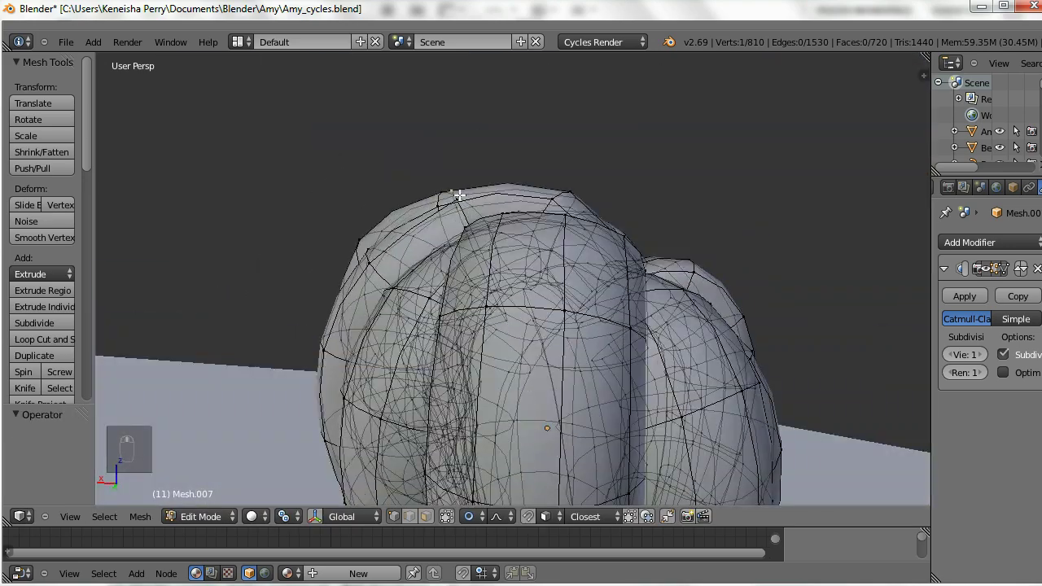
# Try another inward move of the crown vertex, check it without the subdivision preview, and undo the crown edits.
pyautogui.moveTo(454, 195); pyautogui.dragTo(491, 247, button='right')
pyautogui.scroll(-4, 479, 221)
pyautogui.scroll(6, 488, 243)
pyautogui.click(492, 253)
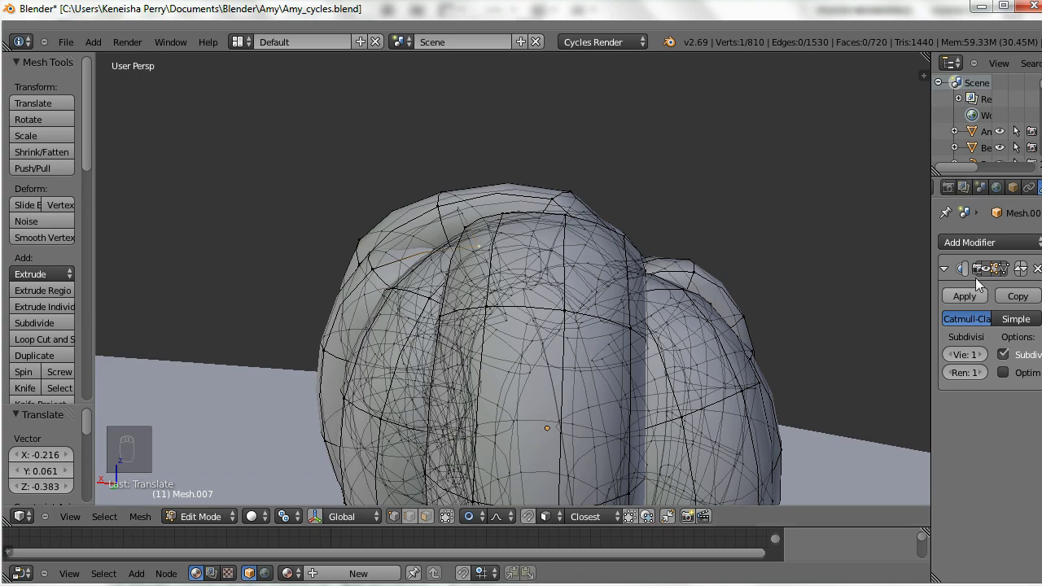
pyautogui.click(985, 270)
pyautogui.moveTo(563, 235); pyautogui.dragTo(576, 98, button='middle')
pyautogui.hotkey('ctrl', 'z')
pyautogui.hotkey('ctrl', 'z')
pyautogui.scroll(-5, 576, 98)
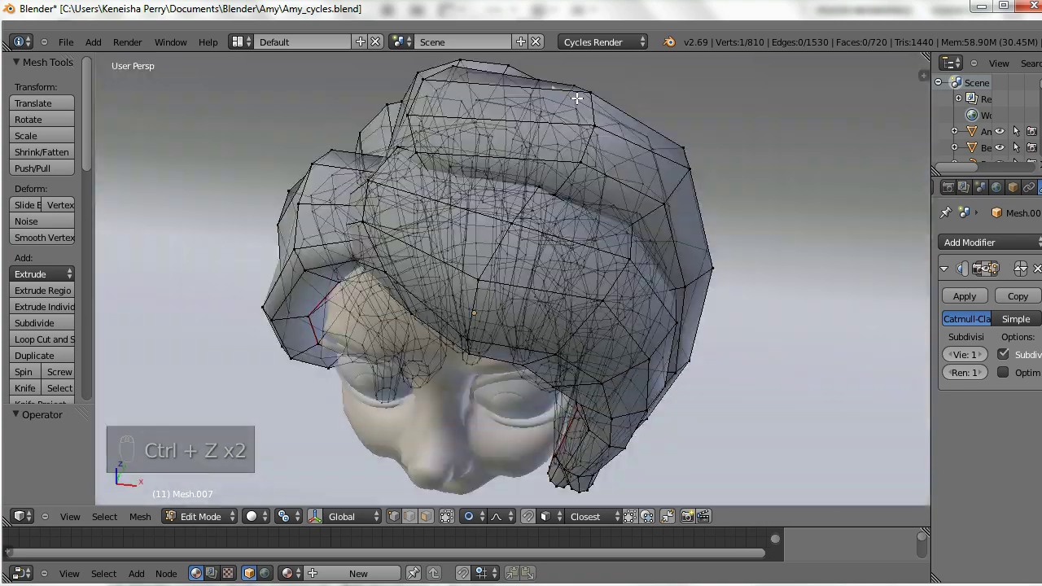
# Pull the protruding vertex of the top strand down into the crown and limit selection to visible vertices.
pyautogui.moveTo(577, 98); pyautogui.dragTo(555, 142, button='right')
pyautogui.click(553, 152)
pyautogui.moveTo(637, 141); pyautogui.dragTo(612, 205, button='middle')
pyautogui.scroll(5, 611, 205)
pyautogui.scroll(-5, 612, 205)
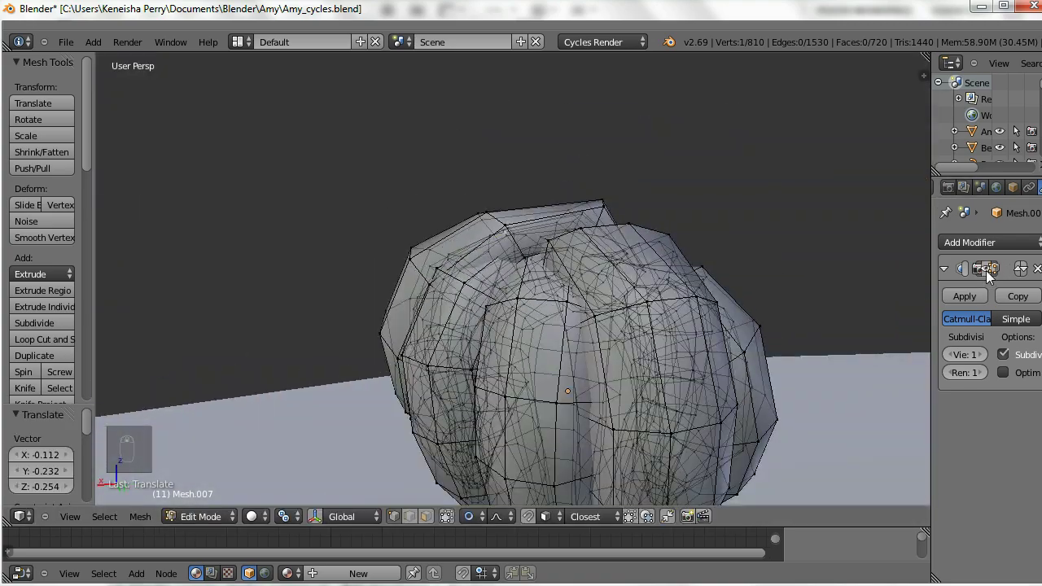
pyautogui.click(449, 517)
pyautogui.scroll(-3, 730, 226)
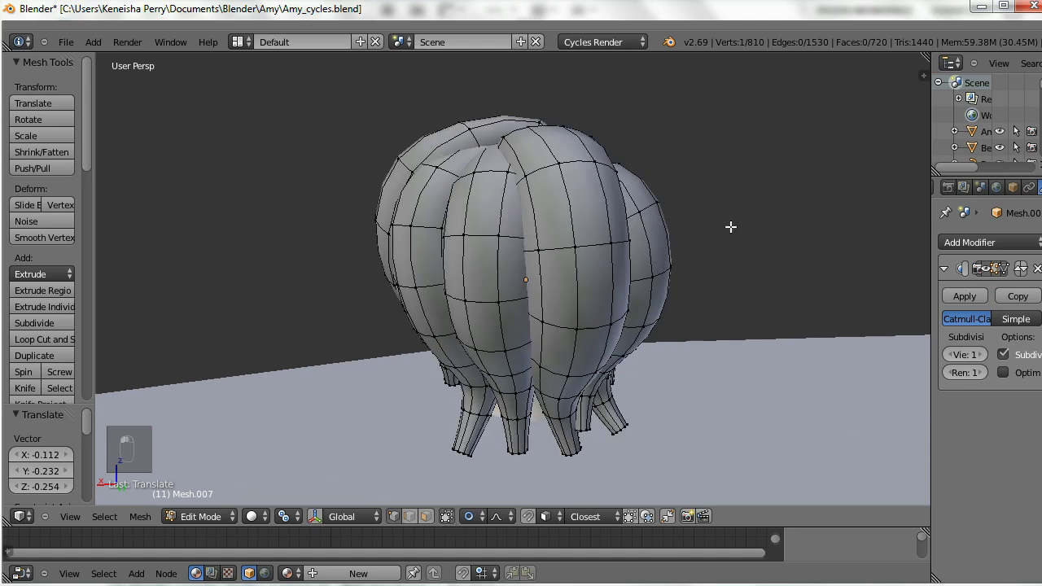
# Turn off the subdivision preview and pull the outer vertices of the back and side strands in toward the head.
pyautogui.moveTo(730, 226); pyautogui.dragTo(553, 224, button='middle')
pyautogui.moveTo(363, 220); pyautogui.dragTo(385, 230, button='right')
pyautogui.rightClick(377, 223)
pyautogui.click(999, 271)
pyautogui.moveTo(481, 234); pyautogui.dragTo(383, 233, button='middle')
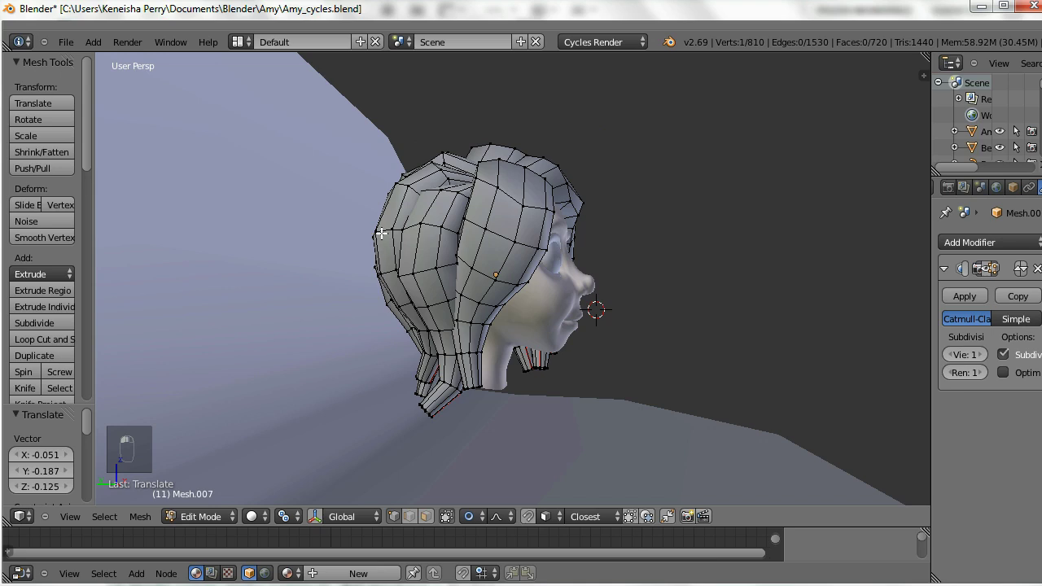
pyautogui.moveTo(381, 233); pyautogui.dragTo(392, 240, button='right')
pyautogui.moveTo(537, 264); pyautogui.dragTo(779, 290, button='middle')
pyautogui.moveTo(633, 307); pyautogui.dragTo(614, 305, button='right')
# Lower the vertices on top of the crown slightly and turn the subdivision preview back on.
pyautogui.moveTo(561, 268); pyautogui.dragTo(871, 232, button='middle')
pyautogui.moveTo(486, 173); pyautogui.dragTo(485, 185, button='right')
pyautogui.scroll(8, 486, 185)
pyautogui.moveTo(485, 186); pyautogui.dragTo(518, 180, button='middle')
pyautogui.moveTo(515, 183); pyautogui.dragTo(514, 189, button='right')
pyautogui.moveTo(514, 189); pyautogui.dragTo(642, 206, button='middle')
pyautogui.scroll(7, 641, 206)
pyautogui.click(990, 270)
pyautogui.scroll(-7, 586, 255)
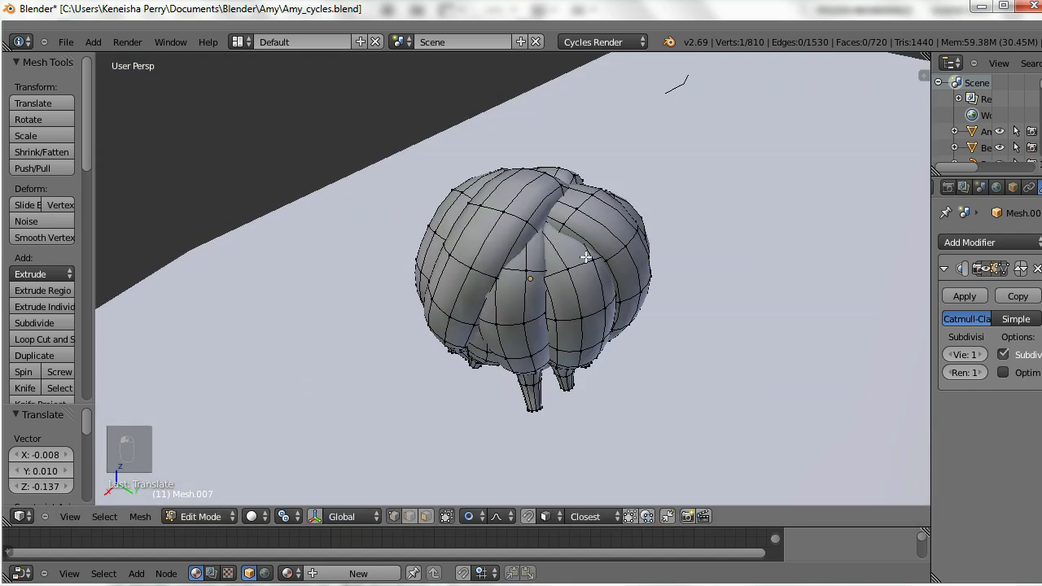
# Switch to edge selection and select the open edge loops at the lower ends of the hair strands.
pyautogui.moveTo(586, 256); pyautogui.dragTo(854, 204, button='middle')
pyautogui.press('Tab')
pyautogui.moveTo(348, 314); pyautogui.dragTo(480, 352, button='middle')
pyautogui.press('Tab')
pyautogui.scroll(2, 480, 353)
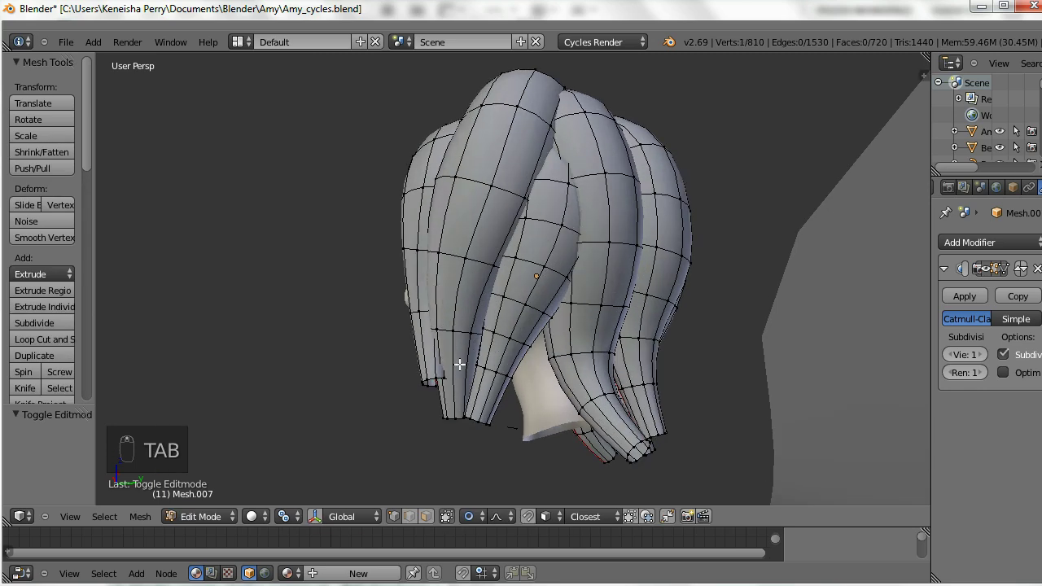
pyautogui.click(407, 518)
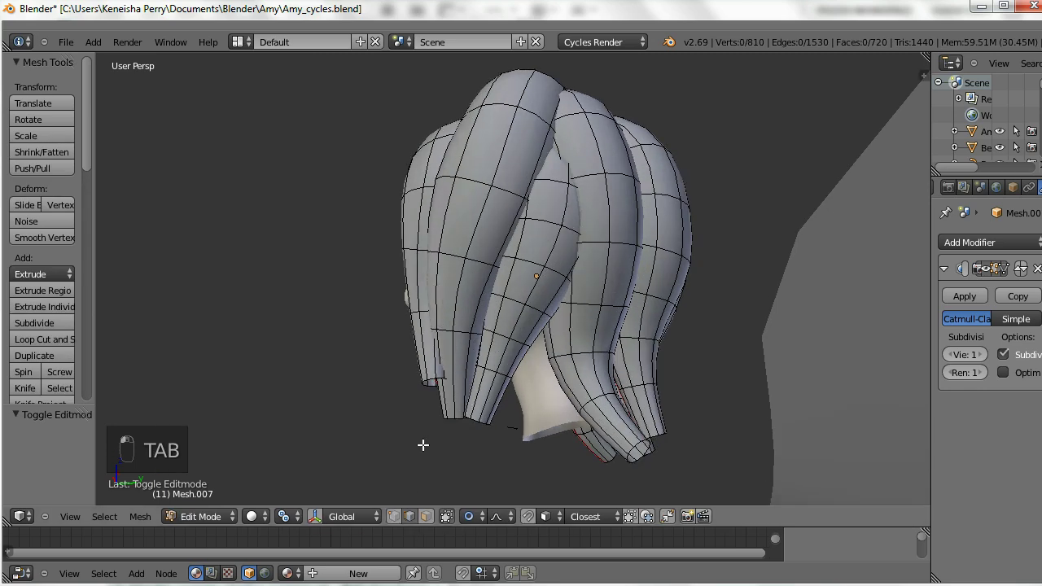
pyautogui.keyDown('alt'); pyautogui.rightClick(432, 377); pyautogui.keyUp('alt')
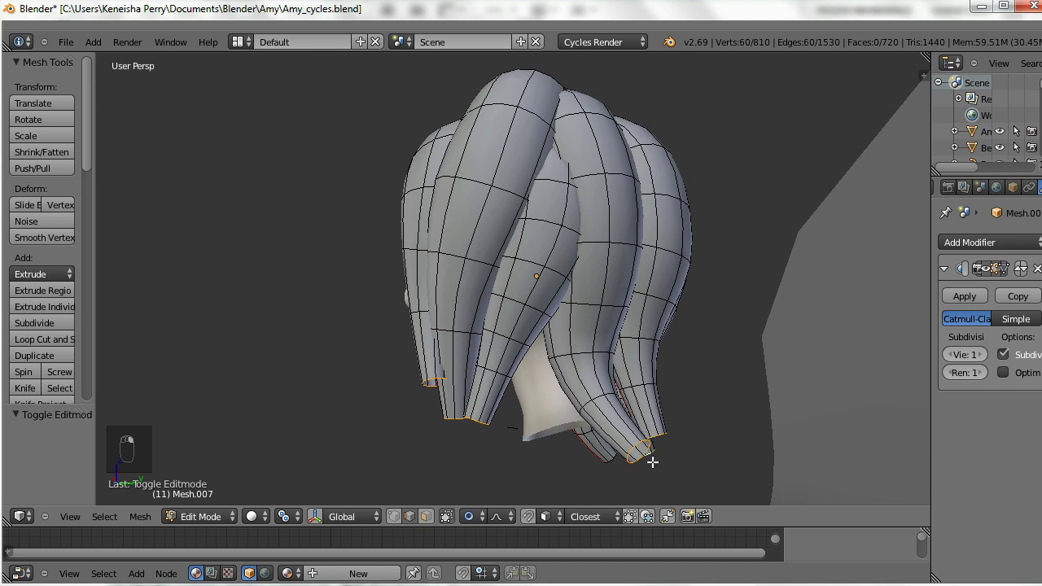
pyautogui.moveTo(674, 457); pyautogui.dragTo(475, 421, button='middle')
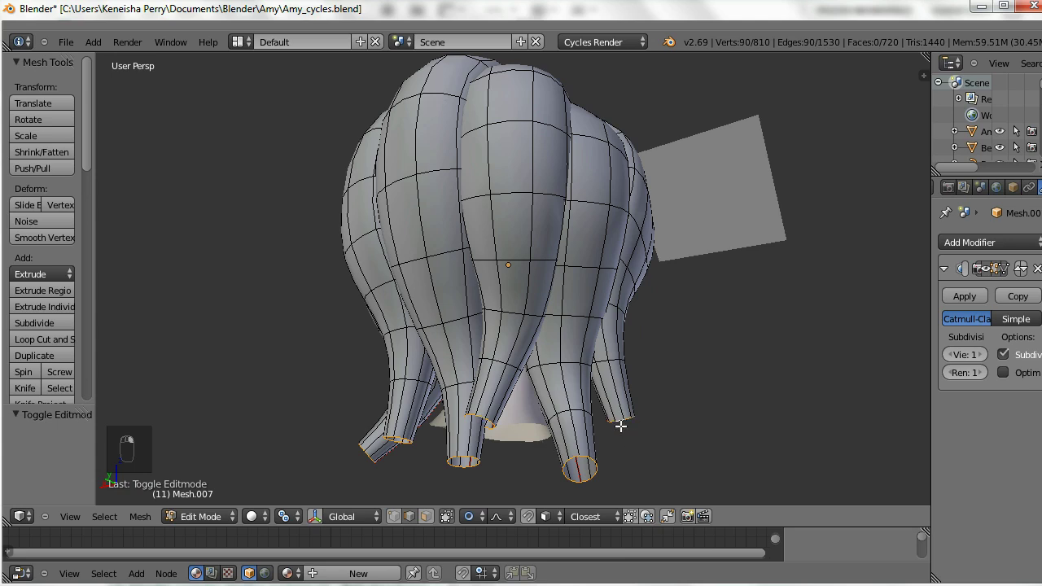
# Set the transform pivot point to Individual Origins.
pyautogui.scroll(-2, 620, 423)
pyautogui.moveTo(543, 414); pyautogui.dragTo(328, 497, button='middle')
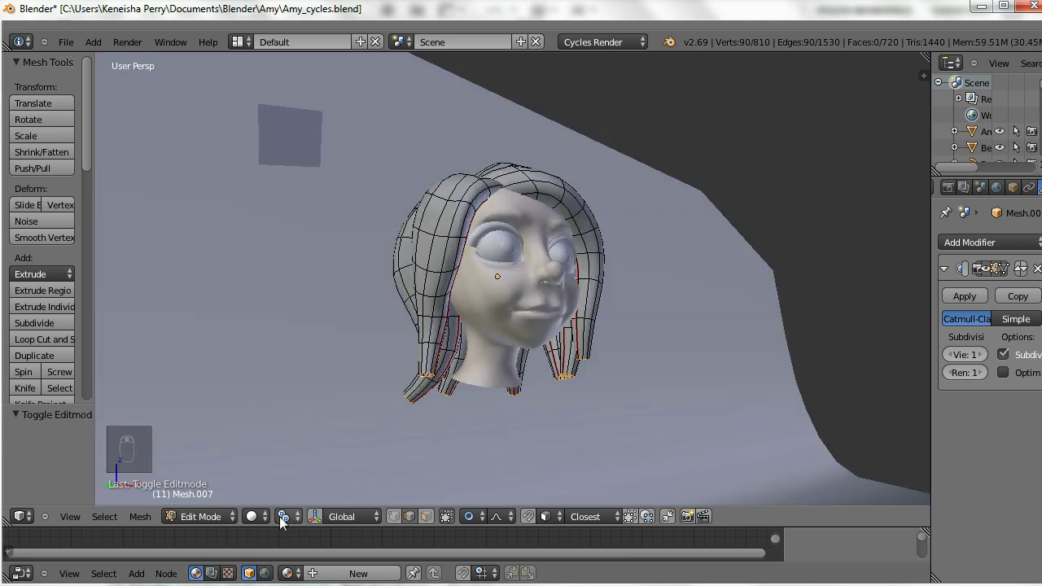
pyautogui.click(294, 517)
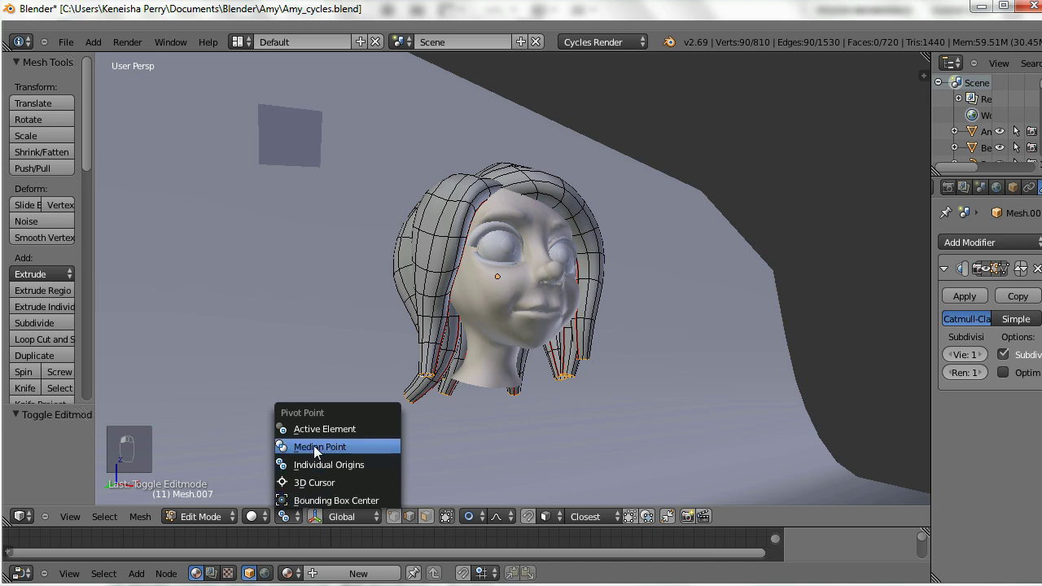
pyautogui.click(317, 464)
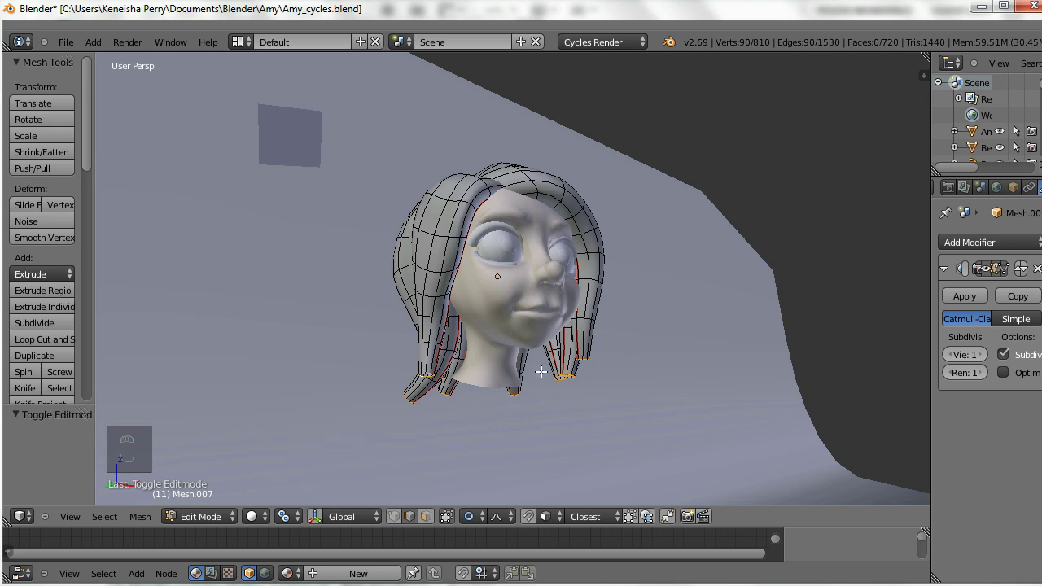
pyautogui.press('s')
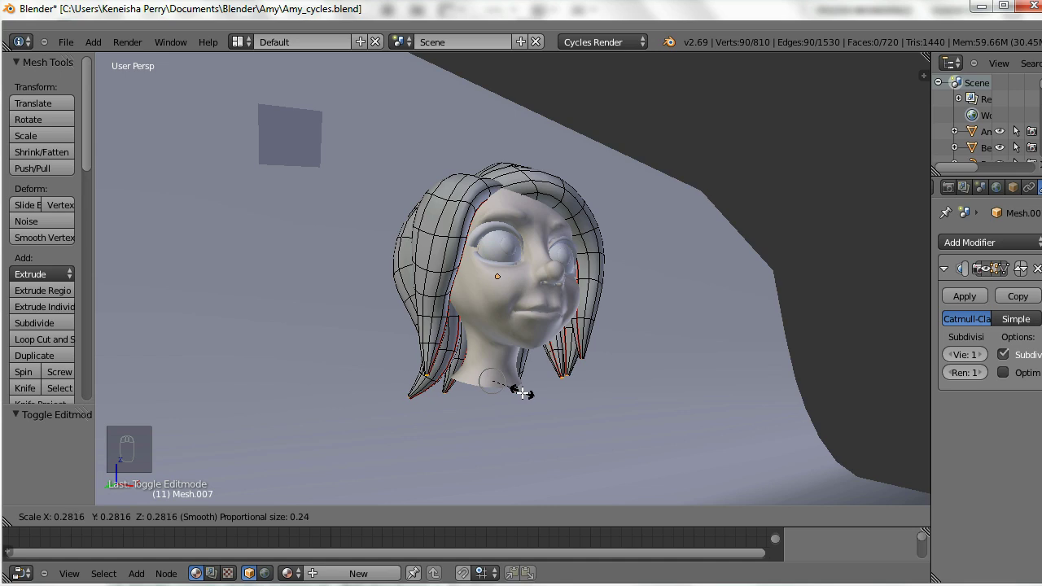
pyautogui.click(539, 398)
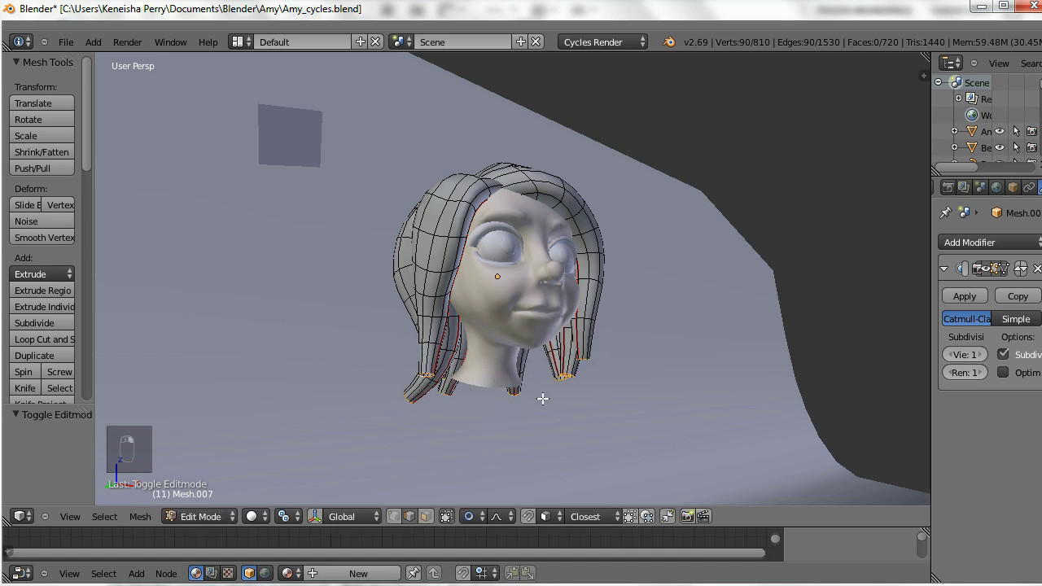
pyautogui.hotkey('alt', 's')
pyautogui.click(541, 401)
# Scale the selected strand end loops down to 0.4 with a proportional editing size of 1.00.
pyautogui.press('s')
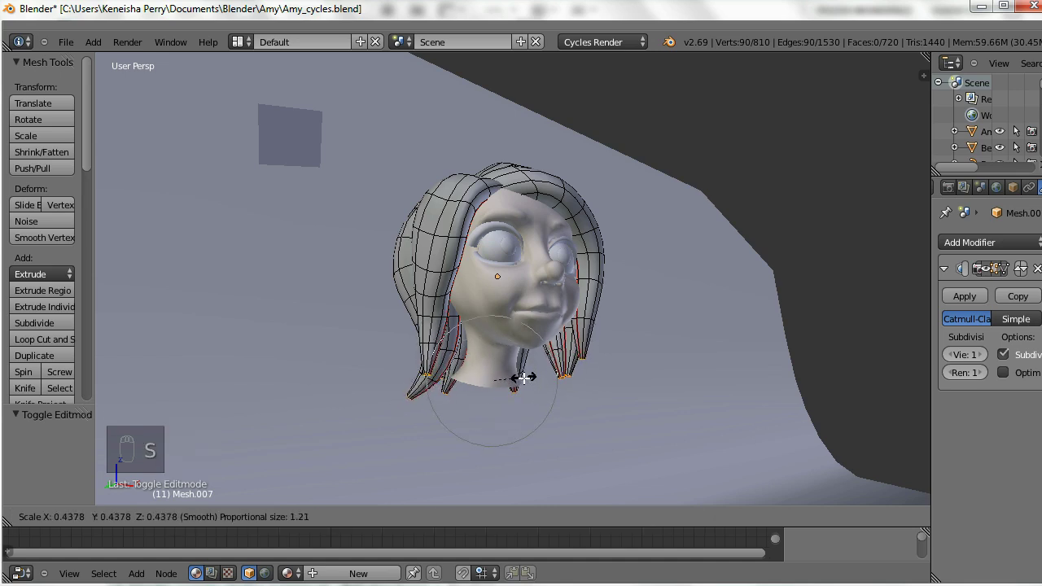
pyautogui.scroll(7, 533, 399)
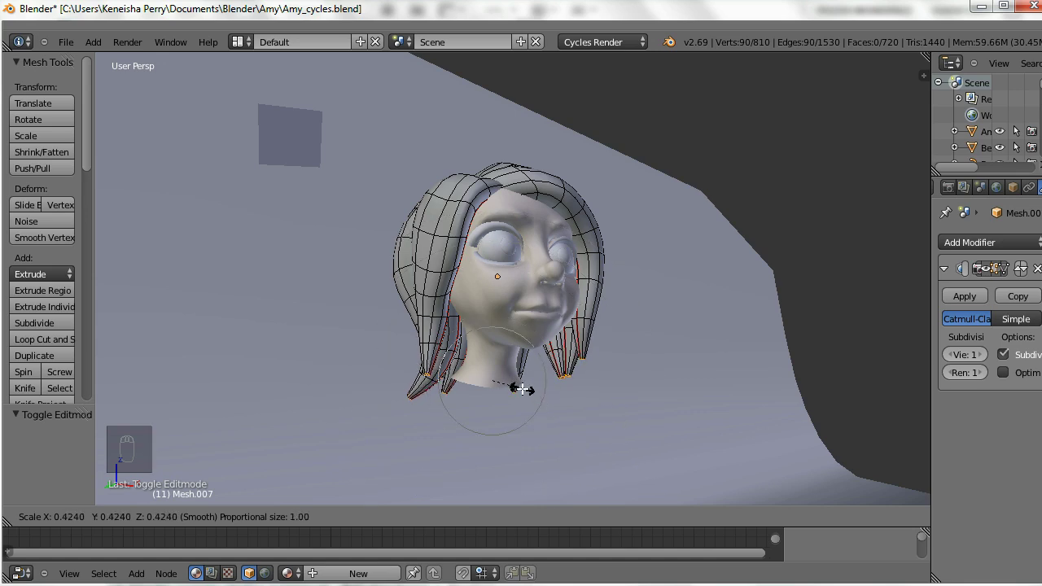
pyautogui.click(520, 388)
# Scale the strand end loops down further into pointed tips with the subdivision preview off, and return to Object Mode.
pyautogui.scroll(3, 516, 386)
pyautogui.keyDown('shift'); pyautogui.moveTo(444, 391); pyautogui.dragTo(561, 236, button='middle'); pyautogui.keyUp('shift')
pyautogui.scroll(4, 562, 236)
pyautogui.press('s')
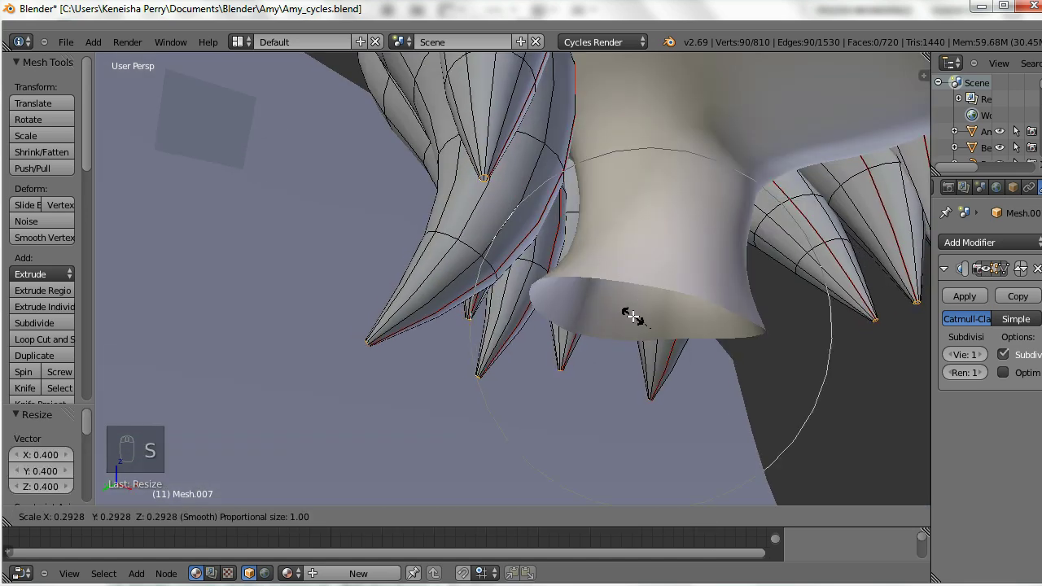
pyautogui.rightClick(601, 265)
pyautogui.click(994, 270)
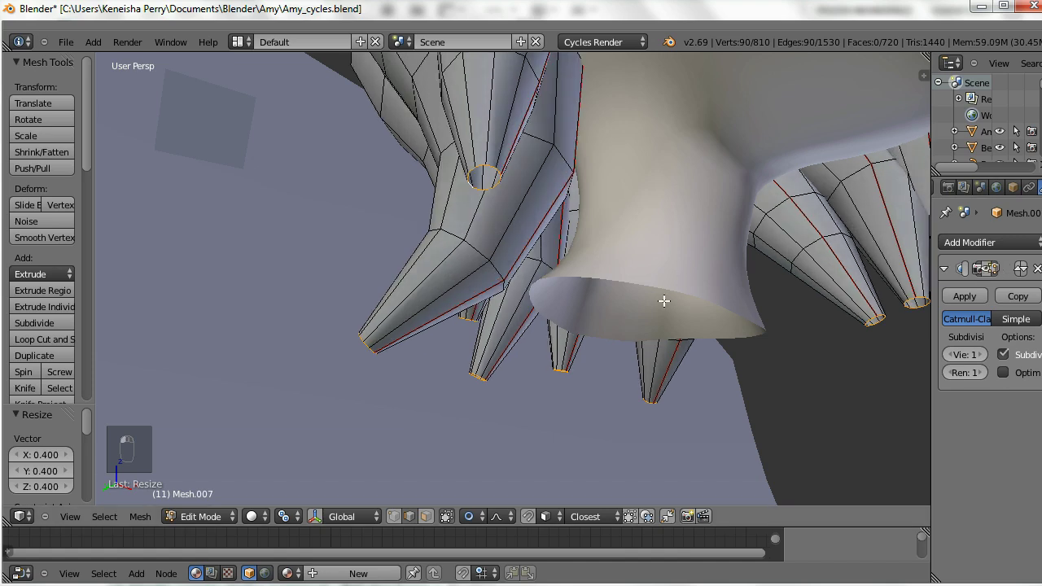
pyautogui.press('s')
pyautogui.click(652, 341)
pyautogui.moveTo(651, 340); pyautogui.dragTo(402, 263, button='middle')
pyautogui.press('Tab')
pyautogui.scroll(-3, 587, 263)
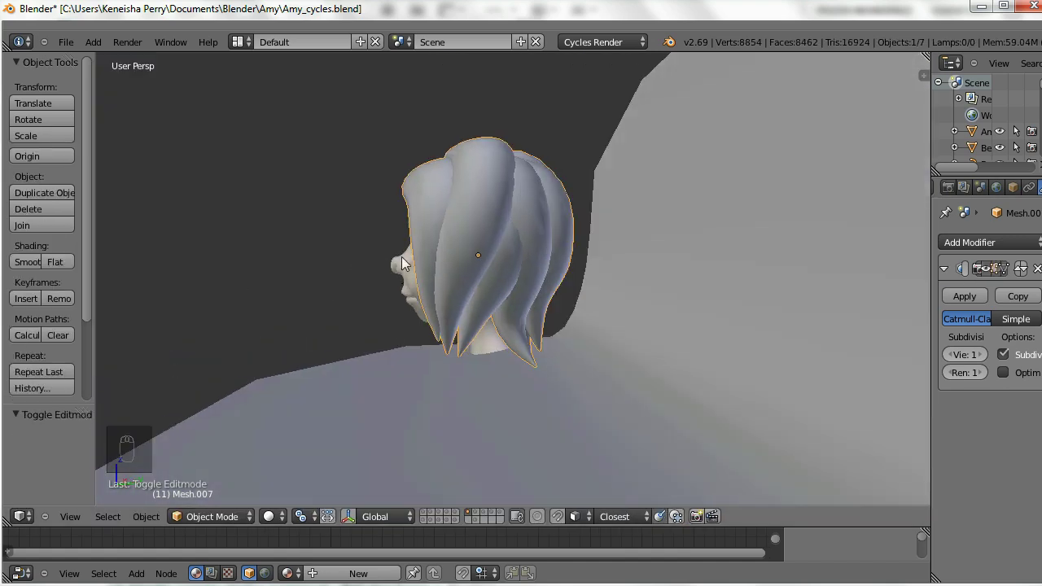
# In Edit Mode, move the vertex at the crown of the hair slightly downward with a proportional editing size of 1.21.
pyautogui.press('Tab')
pyautogui.click(394, 516)
pyautogui.moveTo(491, 139); pyautogui.dragTo(492, 144, button='right')
pyautogui.scroll(-2, 493, 152)
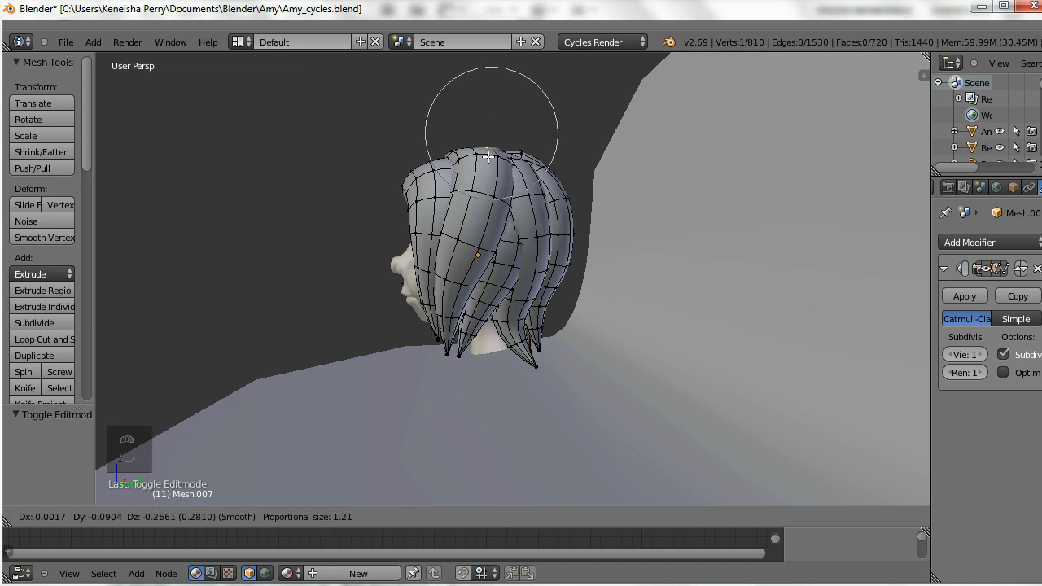
pyautogui.click(493, 155)
# Push a vertex on the side of the hair closer to the head with proportional editing, and return to Object Mode.
pyautogui.moveTo(506, 198); pyautogui.dragTo(372, 249, button='middle')
pyautogui.moveTo(394, 204); pyautogui.dragTo(400, 212, button='right')
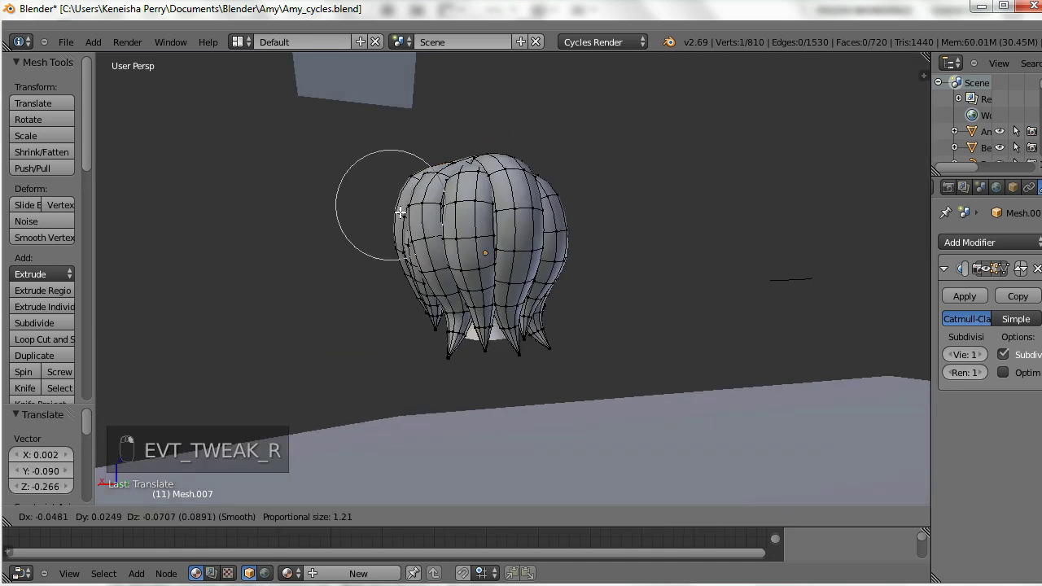
pyautogui.scroll(-2, 401, 216)
pyautogui.click(401, 220)
pyautogui.moveTo(401, 219); pyautogui.dragTo(516, 249, button='middle')
pyautogui.press('Tab')
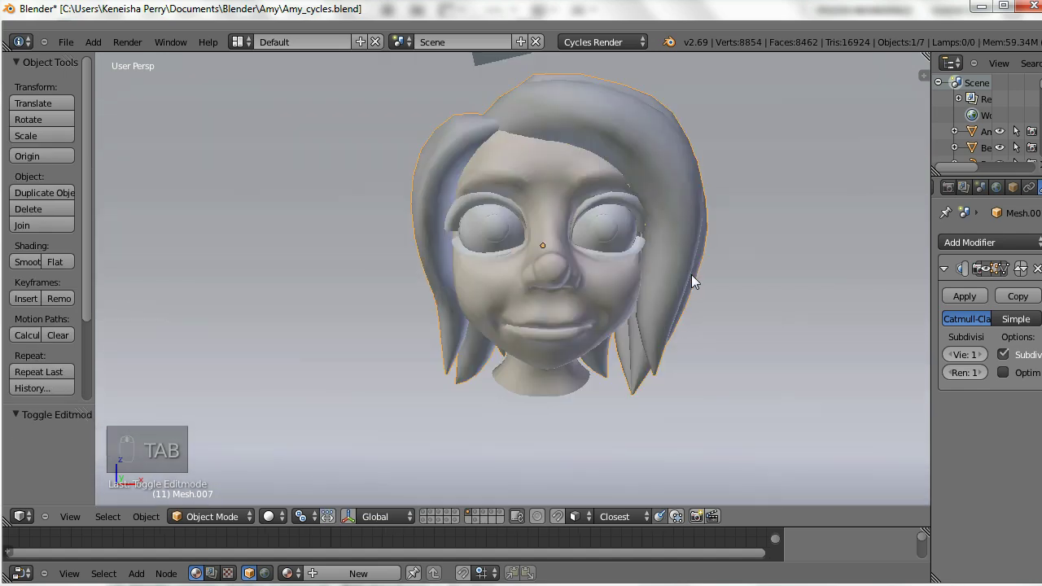
# Split the 3D view vertically and set the new area to the UV/Image Editor.
pyautogui.moveTo(691, 275); pyautogui.dragTo(458, 297, button='middle')
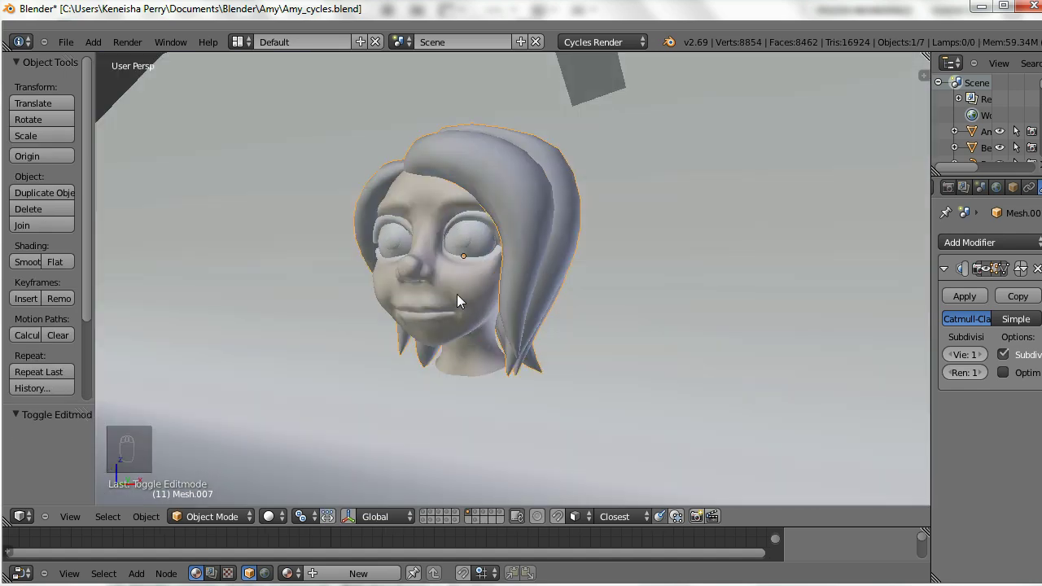
pyautogui.scroll(2, 501, 366)
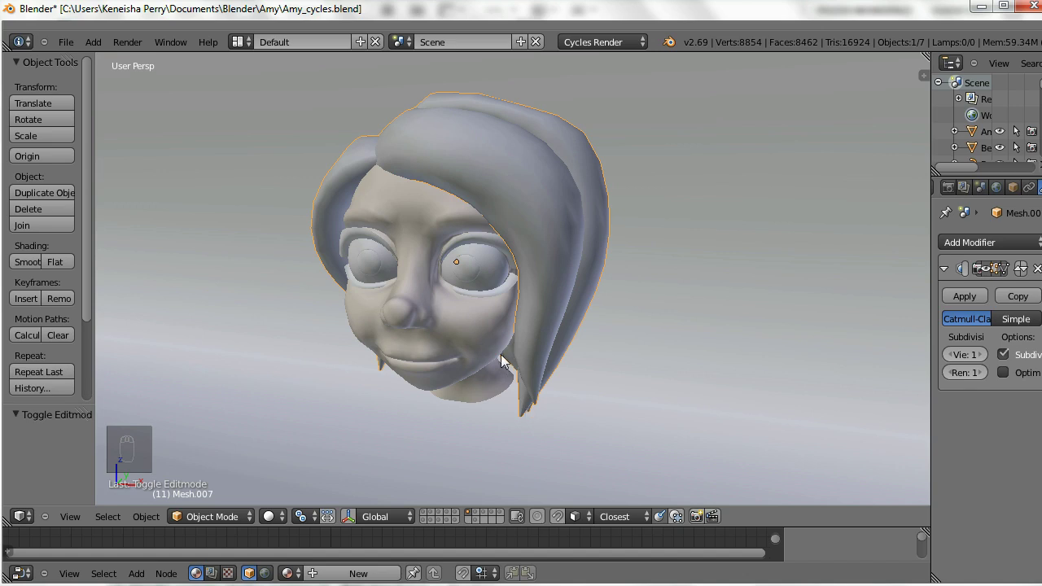
pyautogui.moveTo(489, 421); pyautogui.dragTo(557, 384, button='middle')
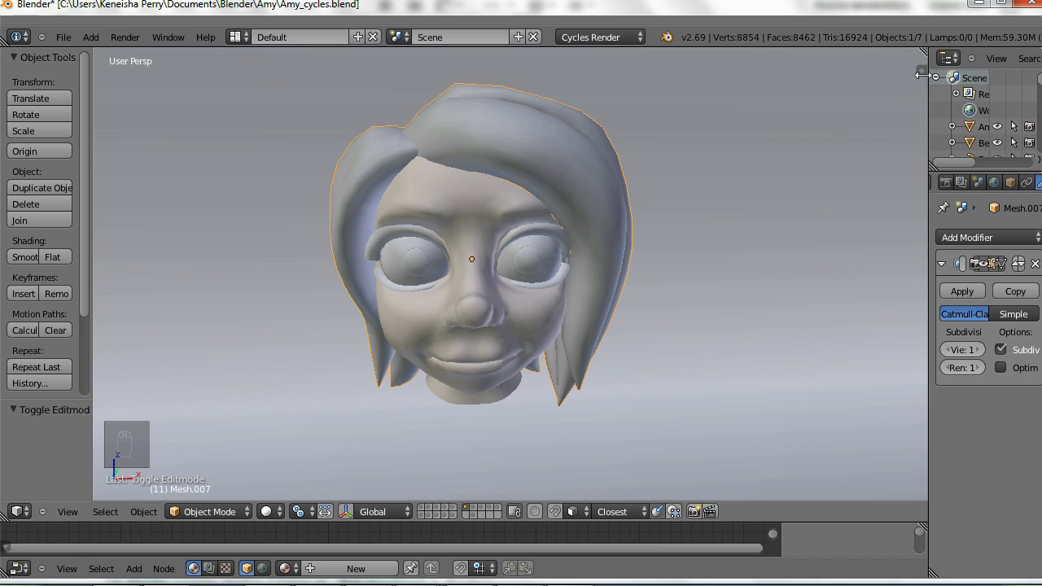
pyautogui.moveTo(924, 46); pyautogui.dragTo(723, 244)
pyautogui.click(730, 511)
pyautogui.click(765, 394)
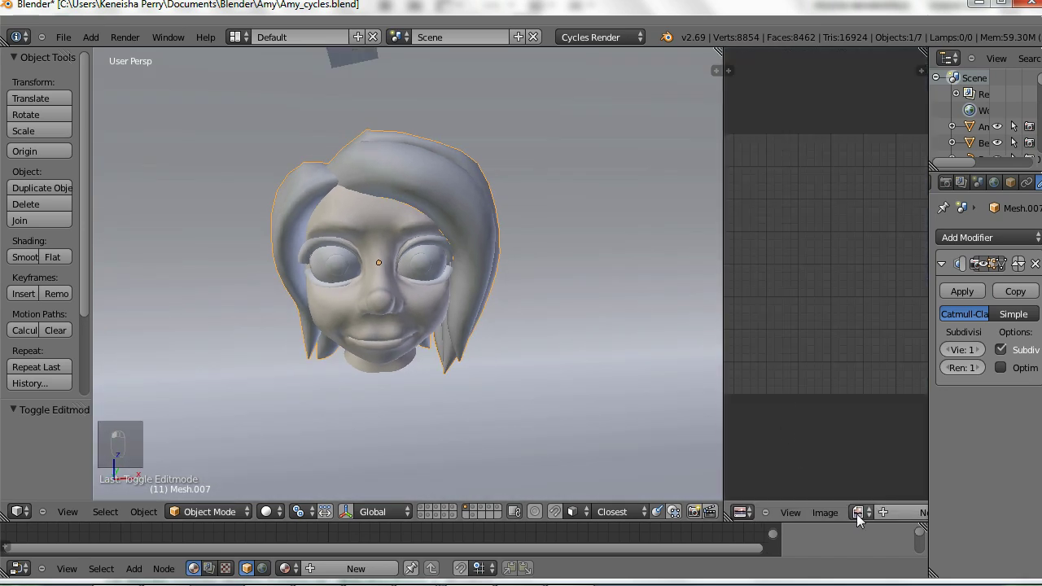
# Select the whole hair mesh in Edit Mode and widen the UV editor to show all its selected UV islands.
pyautogui.scroll(5, 887, 518)
pyautogui.scroll(-1, 824, 369)
pyautogui.press('Tab')
pyautogui.press('a')
pyautogui.press('a')
pyautogui.press('a')
pyautogui.press('a')
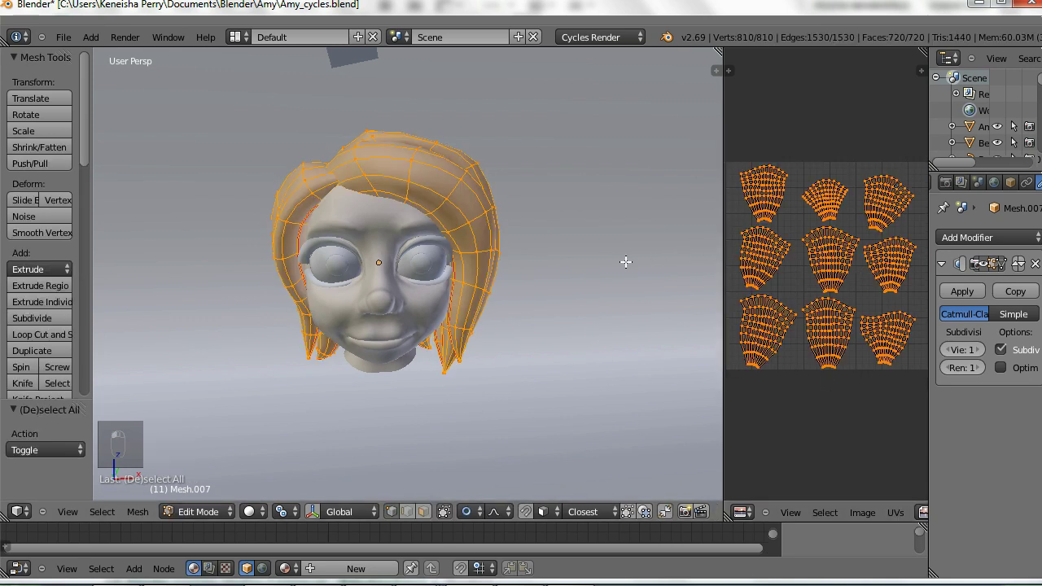
pyautogui.click(726, 259)
pyautogui.scroll(2, 793, 258)
pyautogui.moveTo(724, 259); pyautogui.dragTo(462, 269)
pyautogui.press('a')
pyautogui.press('a')
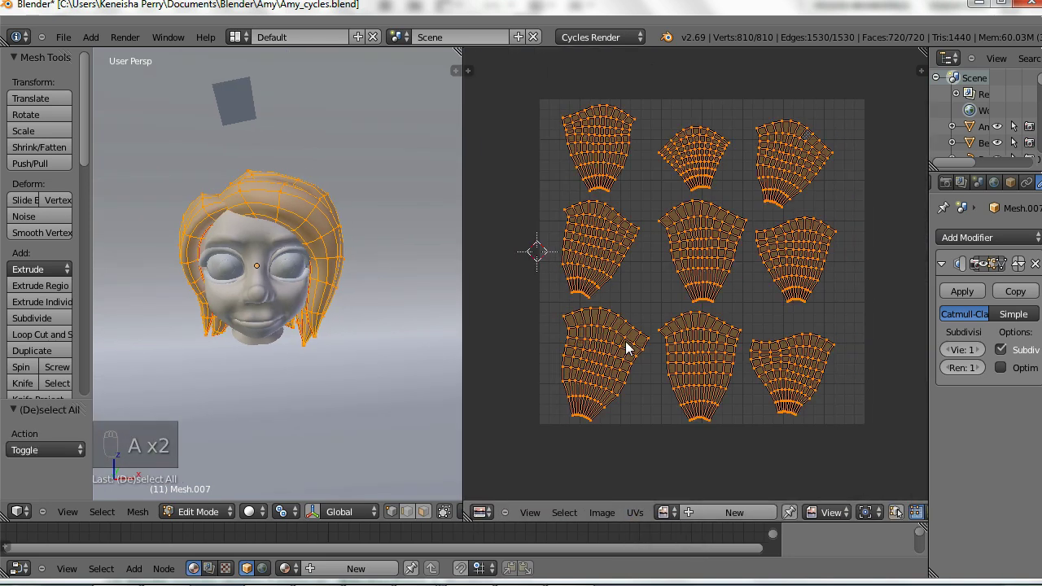
# Export the hair's UV layout as tuttubesuv.png at 1024 by 1024 into the Textures folder.
pyautogui.click(635, 513)
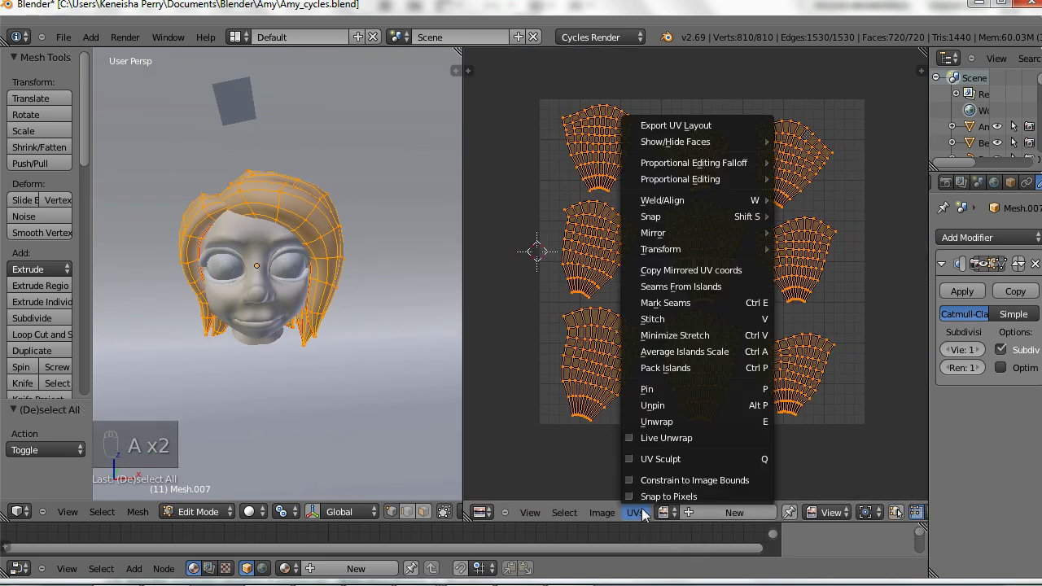
pyautogui.click(667, 123)
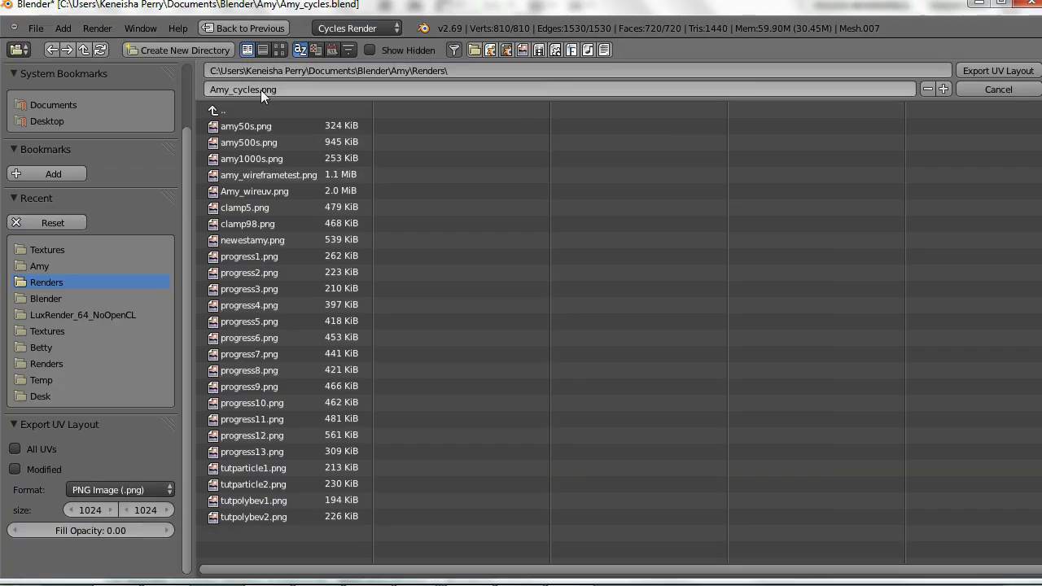
pyautogui.click(288, 88)
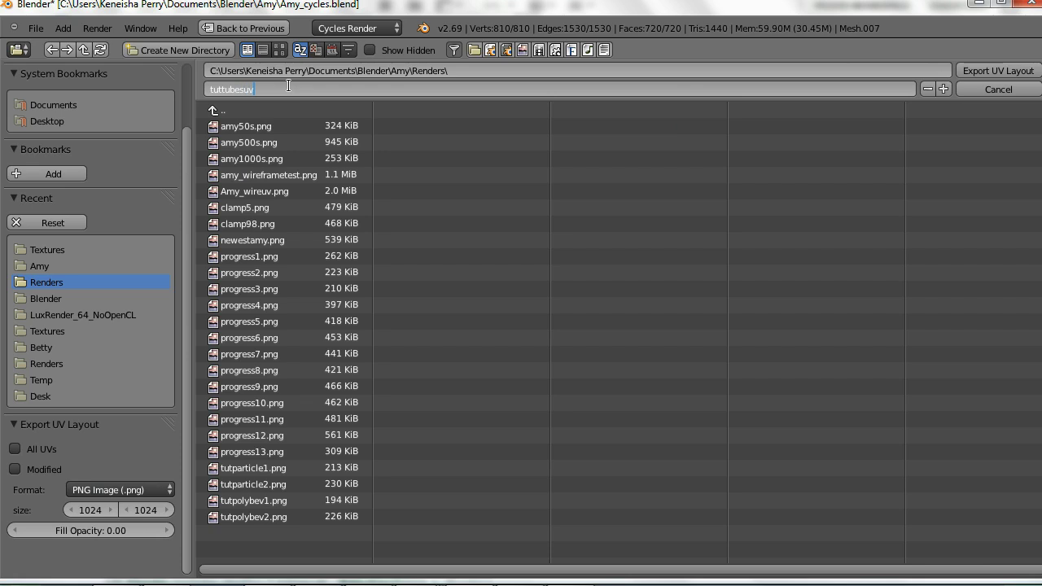
pyautogui.click(215, 109)
pyautogui.click(240, 136)
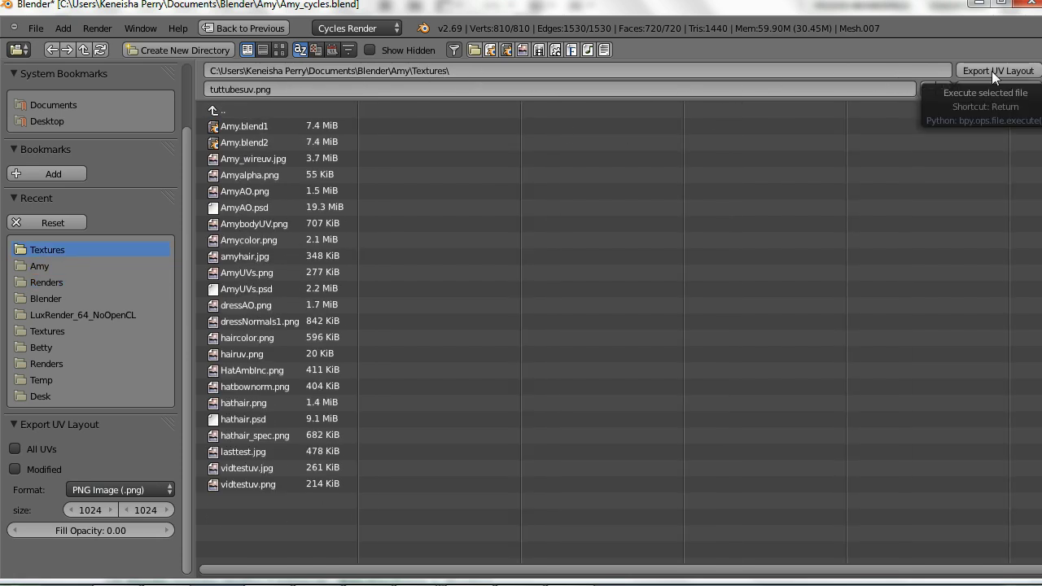
pyautogui.click(991, 71)
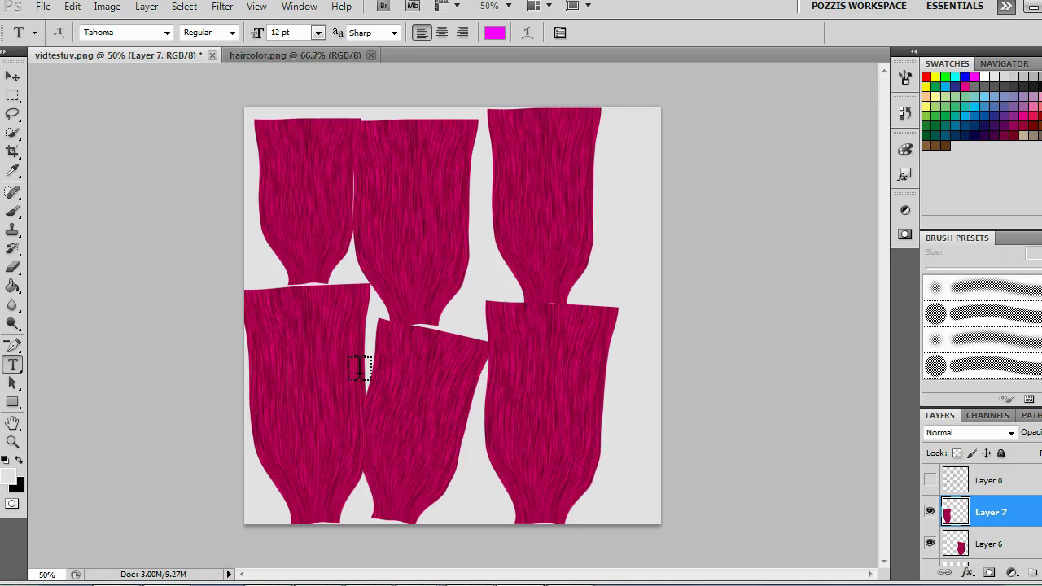
# Switch to Photoshop and open the exported UV layout tuttubesuv.png.
pyautogui.click(295, 55)
pyautogui.click(43, 6)
pyautogui.click(59, 42)
pyautogui.moveTo(761, 134); pyautogui.dragTo(758, 302)
pyautogui.doubleClick(532, 262)
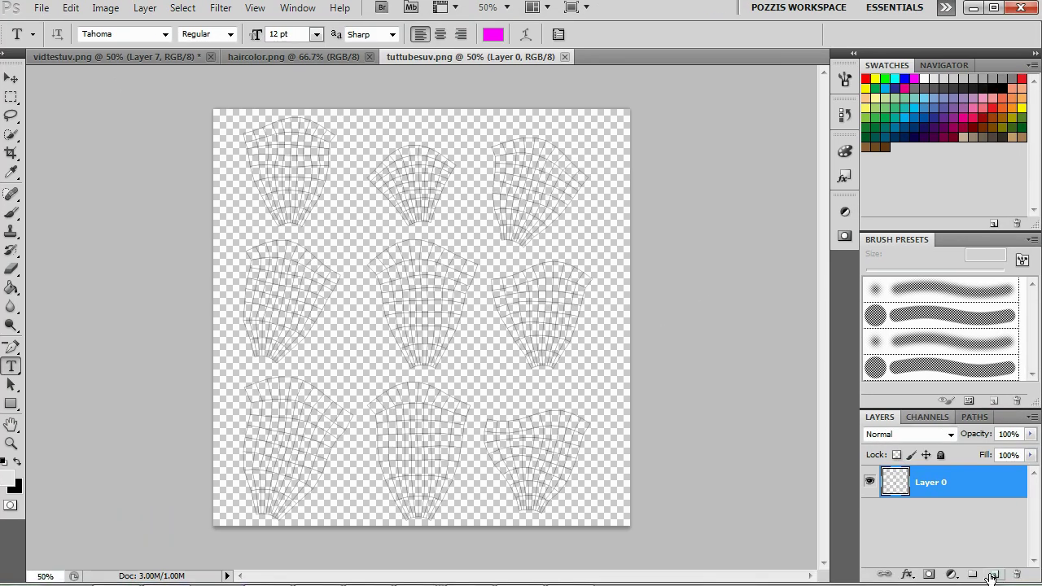
# Add a new layer beneath the UV wireframe layer, and rename the wireframe layer uvs and hide it.
pyautogui.click(992, 576)
pyautogui.moveTo(931, 482); pyautogui.dragTo(932, 518)
pyautogui.doubleClick(930, 481)
pyautogui.write('uvs')
pyautogui.click(936, 519)
pyautogui.click(869, 482)
# Set the foreground color to a deep magenta pink.
pyautogui.click(7, 478)
pyautogui.click(569, 167)
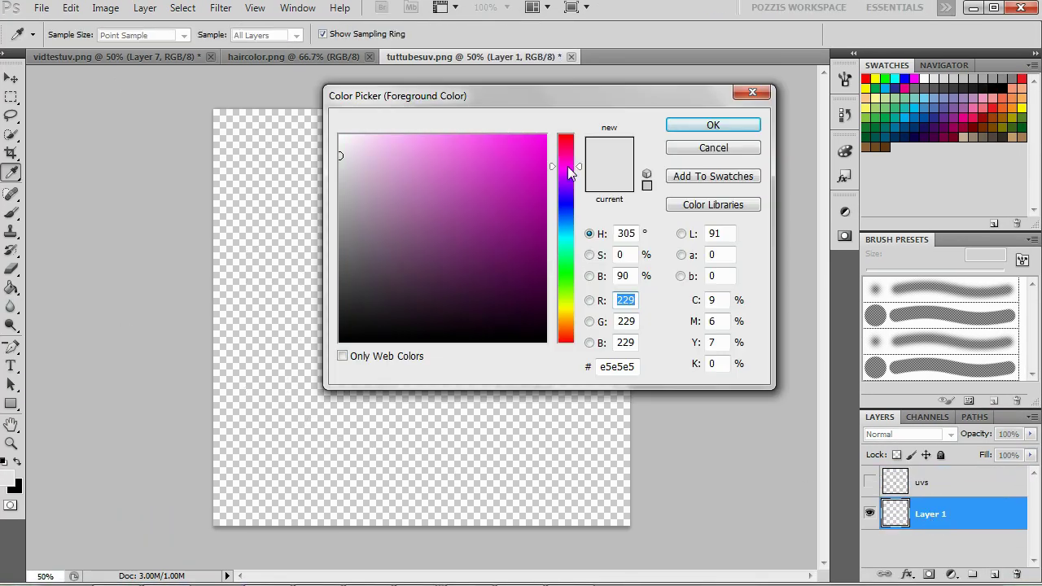
pyautogui.moveTo(568, 167); pyautogui.dragTo(568, 154)
pyautogui.moveTo(488, 146); pyautogui.dragTo(521, 202)
pyautogui.press('Return')
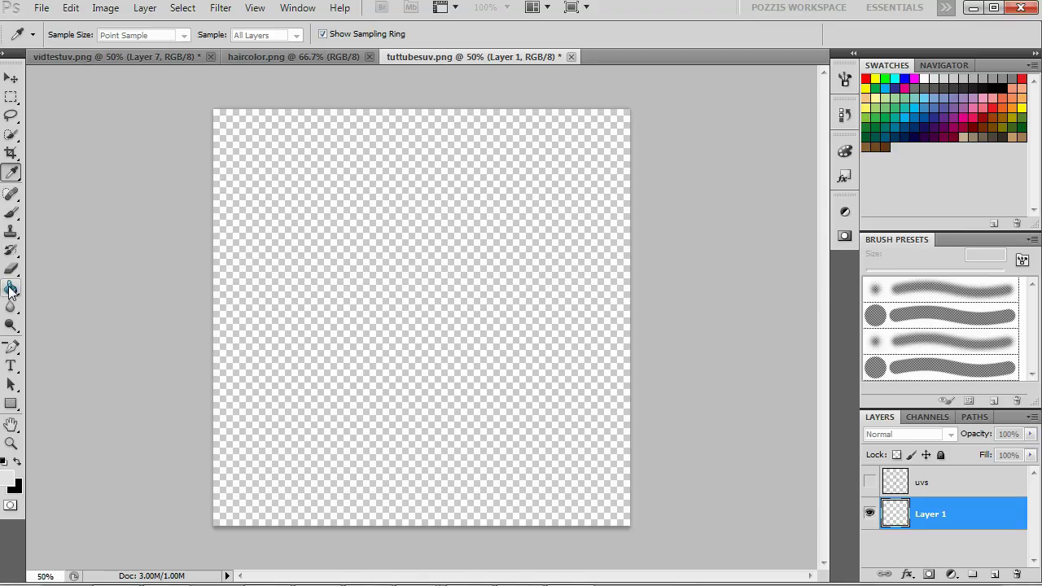
pyautogui.click(713, 126)
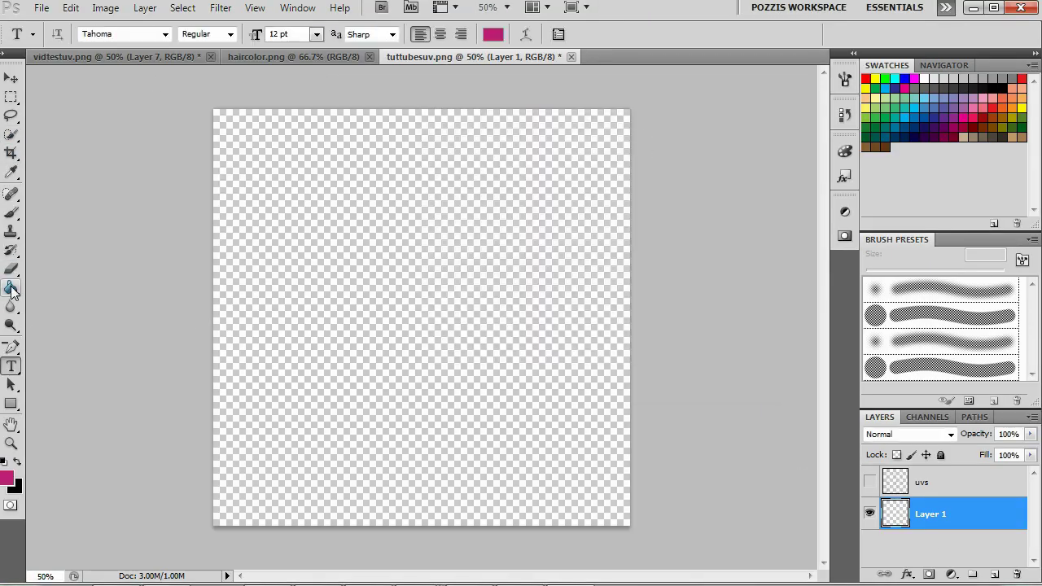
# Fill Layer 1 with the pink foreground color and add noise to it.
pyautogui.click(11, 288)
pyautogui.click(377, 269)
pyautogui.click(220, 9)
pyautogui.click(427, 202)
pyautogui.press('Return')
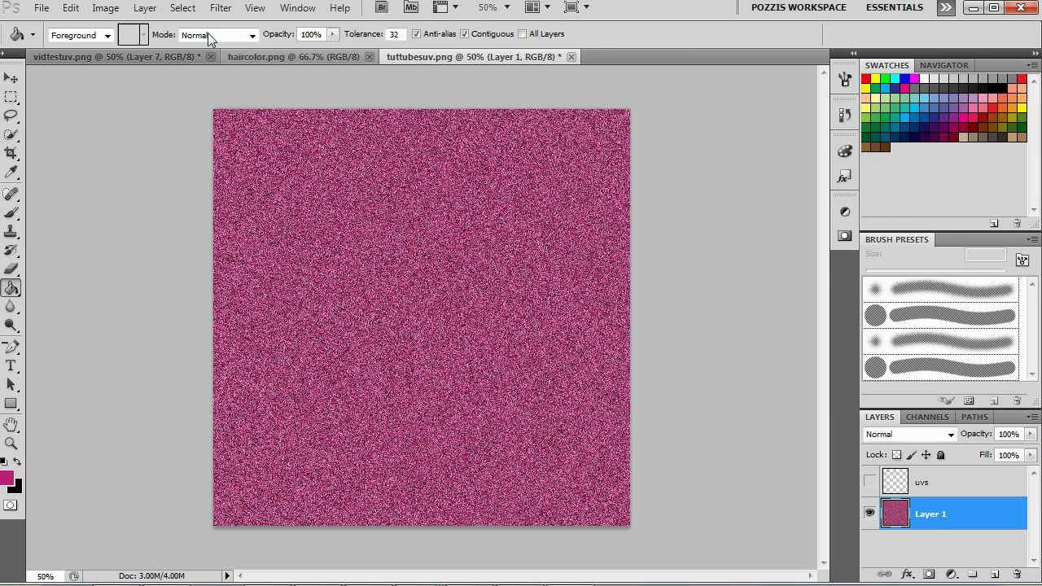
# Apply a vertical Motion Blur to the noise on Layer 1 to form hair streaks.
pyautogui.click(221, 7)
pyautogui.moveTo(276, 151)
pyautogui.click(154, 273)
pyautogui.click(787, 121)
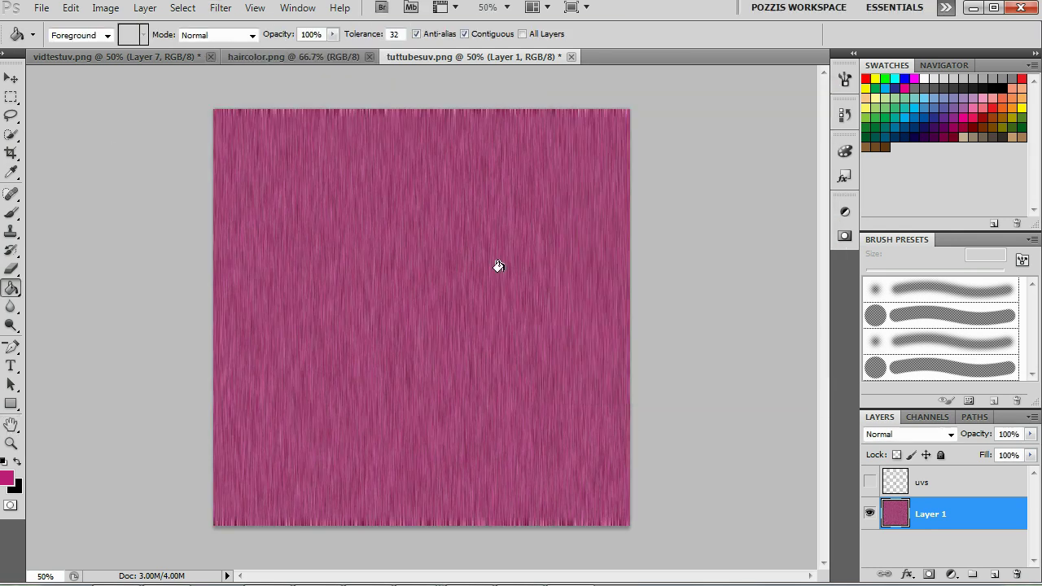
# Scale the streaked layer up so its uneven upper and lower edges fall outside the canvas.
pyautogui.hotkey('ctrl', 't')
pyautogui.hotkey('ctrl', '-')
pyautogui.hotkey('ctrl', '-')
pyautogui.hotkey('ctrl', '-')
pyautogui.keyDown('shift'); pyautogui.moveTo(491, 387); pyautogui.dragTo(511, 411); pyautogui.keyUp('shift')
pyautogui.press('Return')
pyautogui.hotkey('ctrl', 't')
pyautogui.press('Return')
pyautogui.hotkey('ctrl', '+')
pyautogui.hotkey('ctrl', '+')
pyautogui.hotkey('ctrl', '+')
# Adjust the Curves of the hair texture to deepen its color and strengthen the contrast.
pyautogui.click(106, 10)
pyautogui.moveTo(247, 54)
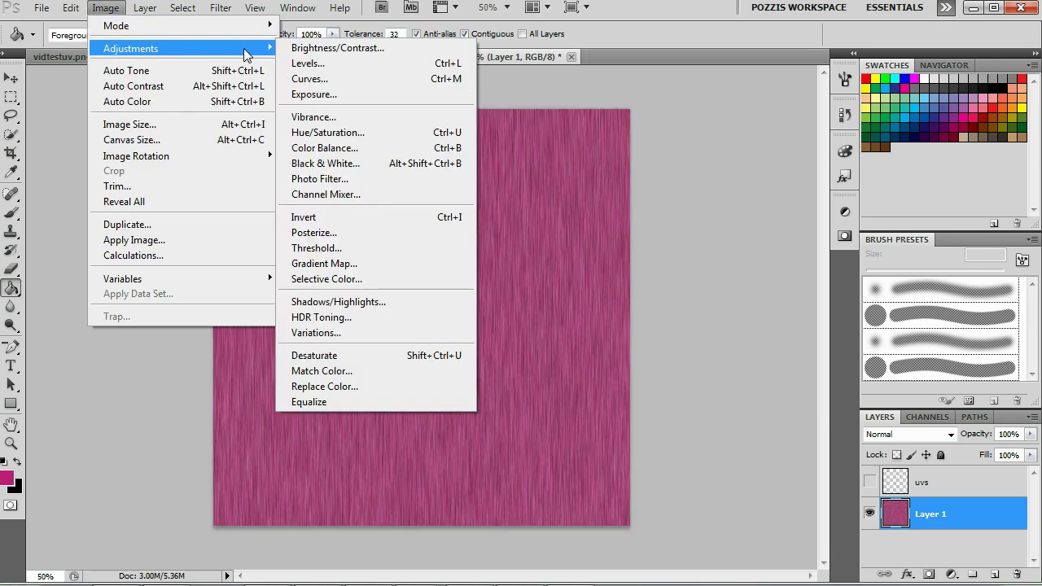
pyautogui.click(314, 79)
pyautogui.moveTo(514, 46); pyautogui.dragTo(753, 55)
pyautogui.moveTo(719, 274); pyautogui.dragTo(719, 290)
pyautogui.moveTo(787, 211); pyautogui.dragTo(787, 196)
pyautogui.press('Return')
# Shift the texture's color balance toward a redder pink and increase its vibrance.
pyautogui.click(105, 7)
pyautogui.moveTo(139, 47)
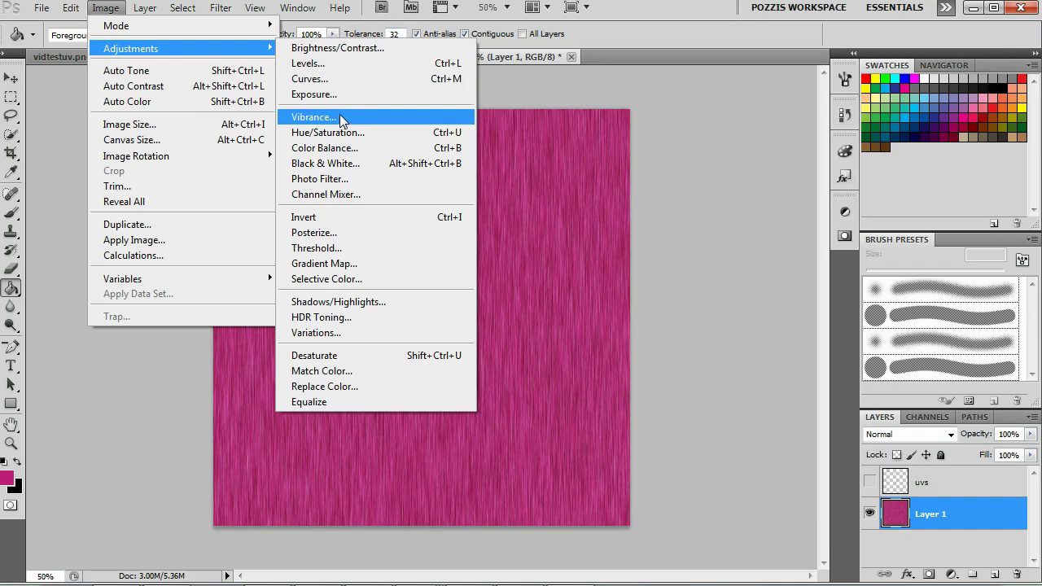
pyautogui.click(358, 142)
pyautogui.press('Return')
pyautogui.click(105, 7)
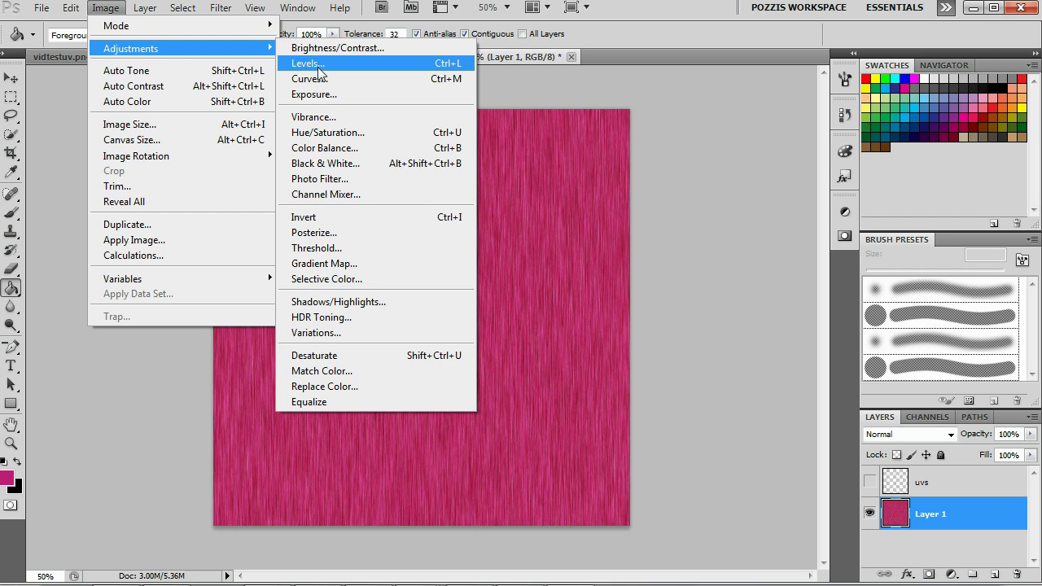
pyautogui.click(359, 114)
pyautogui.moveTo(721, 185); pyautogui.dragTo(730, 185)
pyautogui.press('Return')
# Apply Smart Sharpen to the hair texture with an amount of about 27% and a radius of 0.9 pixels.
pyautogui.hotkey('ctrl', '+')
pyautogui.hotkey('ctrl', '+')
pyautogui.hotkey('ctrl', '+')
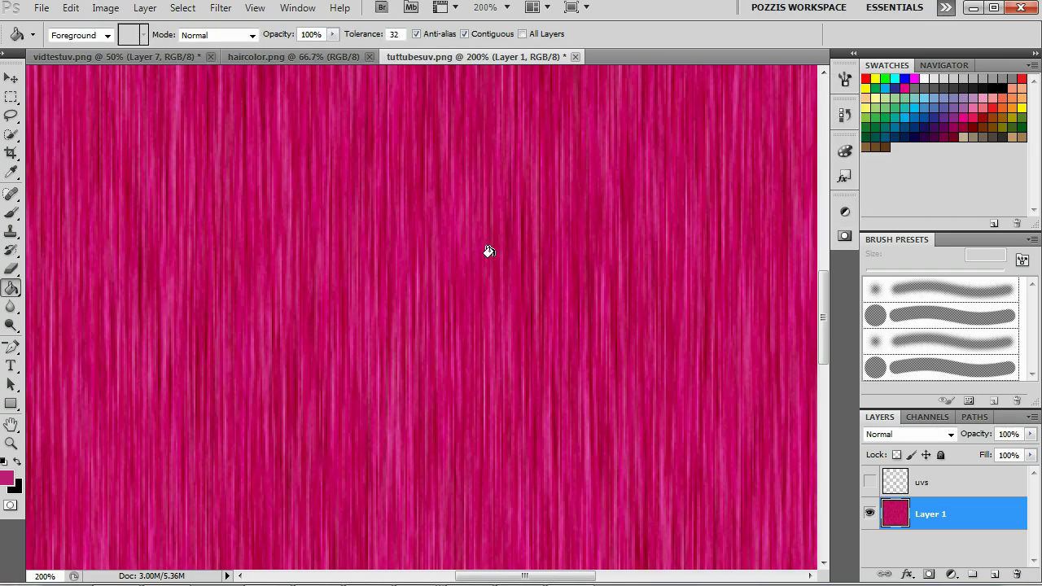
pyautogui.hotkey('ctrl', '-')
pyautogui.click(220, 8)
pyautogui.moveTo(268, 249)
pyautogui.click(414, 292)
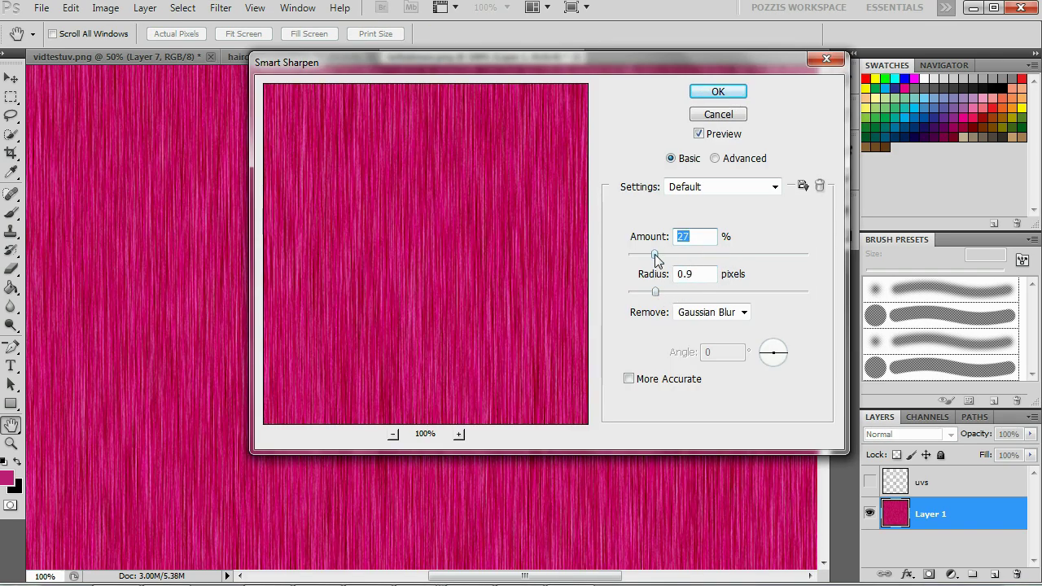
pyautogui.click(706, 88)
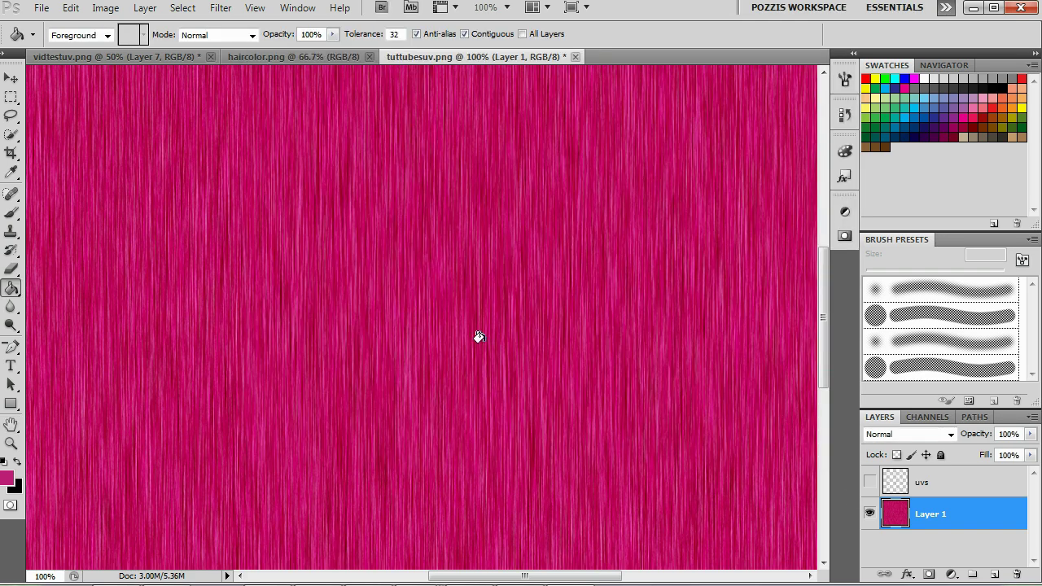
# Show the uvs layer and scale the hair texture down over the middle UV island.
pyautogui.hotkey('ctrl', '-')
pyautogui.hotkey('ctrl', '-')
pyautogui.click(870, 482)
pyautogui.hotkey('ctrl', 't')
pyautogui.keyDown('shift'); pyautogui.moveTo(669, 565); pyautogui.dragTo(459, 307); pyautogui.keyUp('shift')
pyautogui.moveTo(391, 277); pyautogui.dragTo(487, 361)
pyautogui.keyDown('shift'); pyautogui.moveTo(534, 421); pyautogui.dragTo(425, 313); pyautogui.keyUp('shift')
pyautogui.moveTo(383, 277); pyautogui.dragTo(456, 349)
pyautogui.keyDown('shift'); pyautogui.moveTo(498, 384); pyautogui.dragTo(535, 422); pyautogui.keyUp('shift')
pyautogui.press('Return')
# Copy a square of the hair texture to a new layer and scale it to 72.30% around the middle UV island.
pyautogui.click(11, 97)
pyautogui.moveTo(340, 227)
pyautogui.mouseDown()
pyautogui.moveTo(532, 410)
pyautogui.moveTo(476, 366)
pyautogui.mouseUp()
pyautogui.hotkey('ctrl', 'j')
pyautogui.hotkey('ctrl', 't')
pyautogui.hotkey('ctrl', '+')
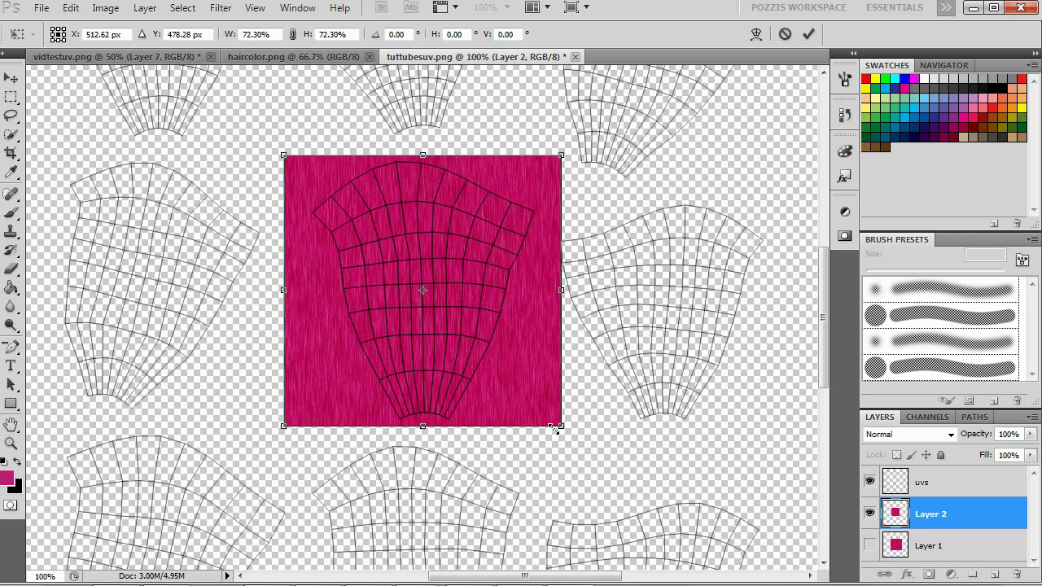
pyautogui.press('Return')
# Open the Liquify filter for Layer 2 with the uvs layer as its backdrop, zoomed to the middle island.
pyautogui.click(221, 8)
pyautogui.click(244, 104)
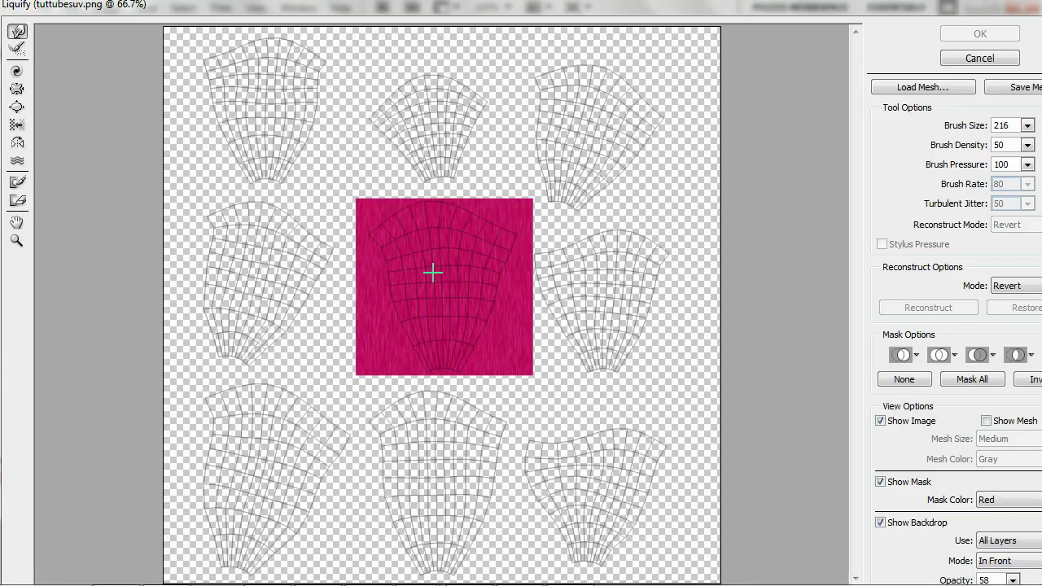
pyautogui.click(934, 583)
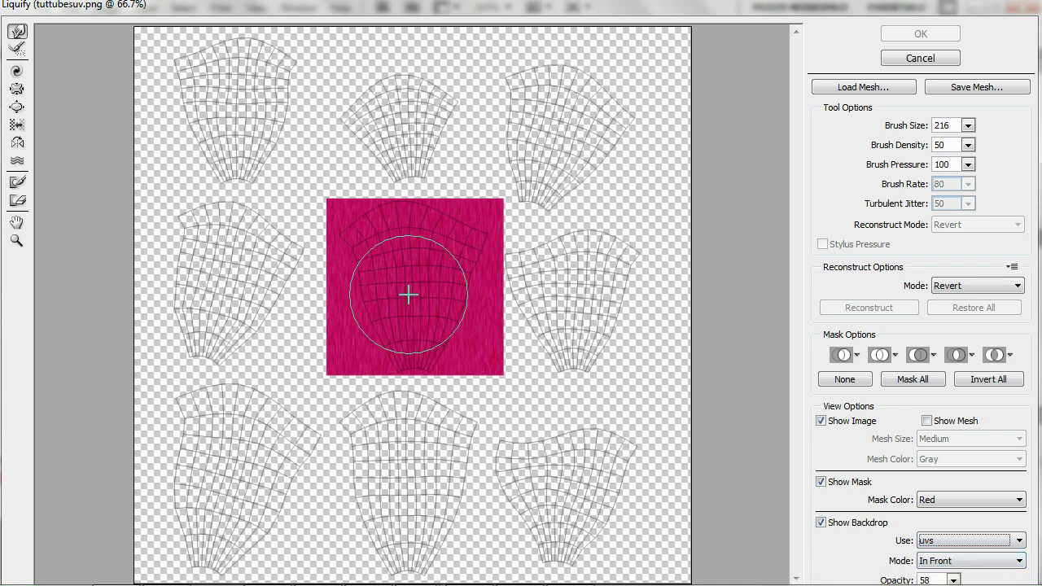
pyautogui.hotkey('ctrl', '+')
pyautogui.hotkey('ctrl', '+')
# Warp the lower streaks on both sides of the middle island inward to follow its tapering UV lines.
pyautogui.moveTo(606, 374); pyautogui.dragTo(589, 416)
pyautogui.press(']')
pyautogui.press(']')
pyautogui.press(']')
pyautogui.press(']')
pyautogui.press(']')
pyautogui.press(']')
pyautogui.press(']')
pyautogui.press(']')
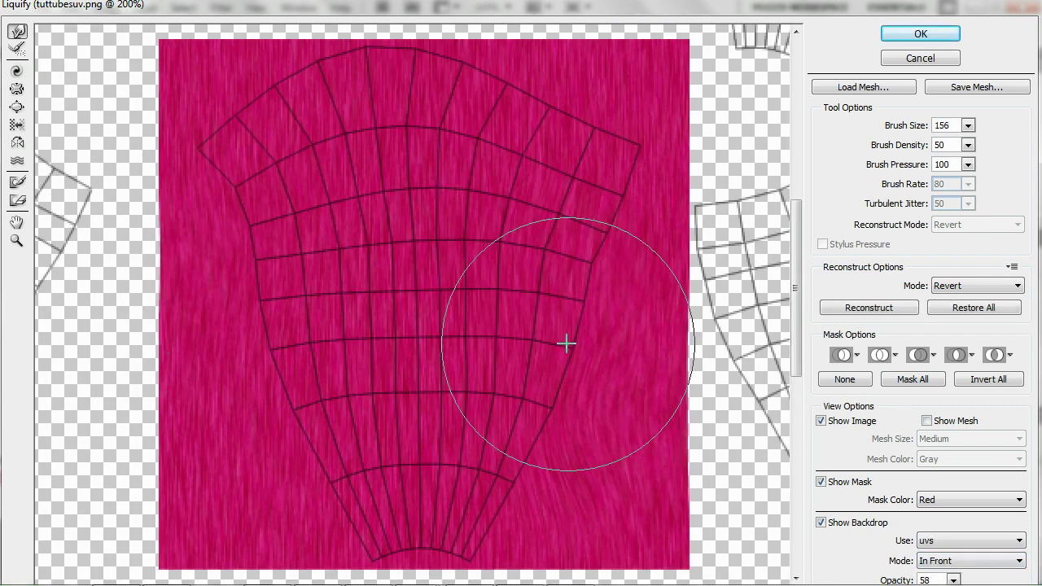
pyautogui.moveTo(564, 342); pyautogui.dragTo(586, 405)
pyautogui.moveTo(224, 391)
pyautogui.mouseDown()
pyautogui.moveTo(285, 435)
pyautogui.moveTo(380, 570)
pyautogui.mouseUp()
pyautogui.scroll(-2, 398, 552)
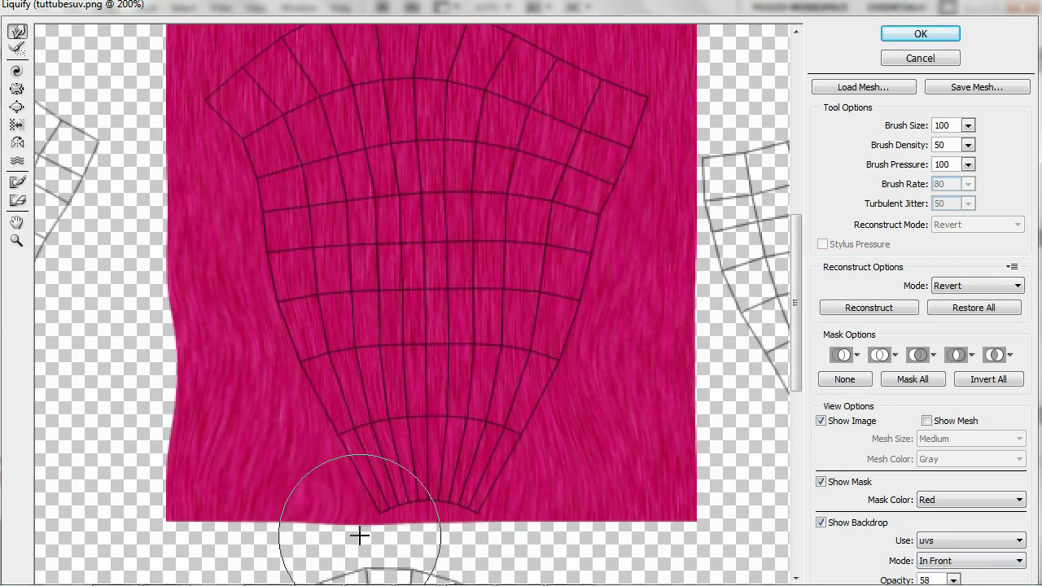
# Warp the upper and central streaks with a brush size of 100 to follow the island's fanned UV lines.
pyautogui.scroll(2, 461, 558)
pyautogui.moveTo(628, 98)
pyautogui.mouseDown()
pyautogui.moveTo(579, 73)
pyautogui.moveTo(477, 59)
pyautogui.mouseUp()
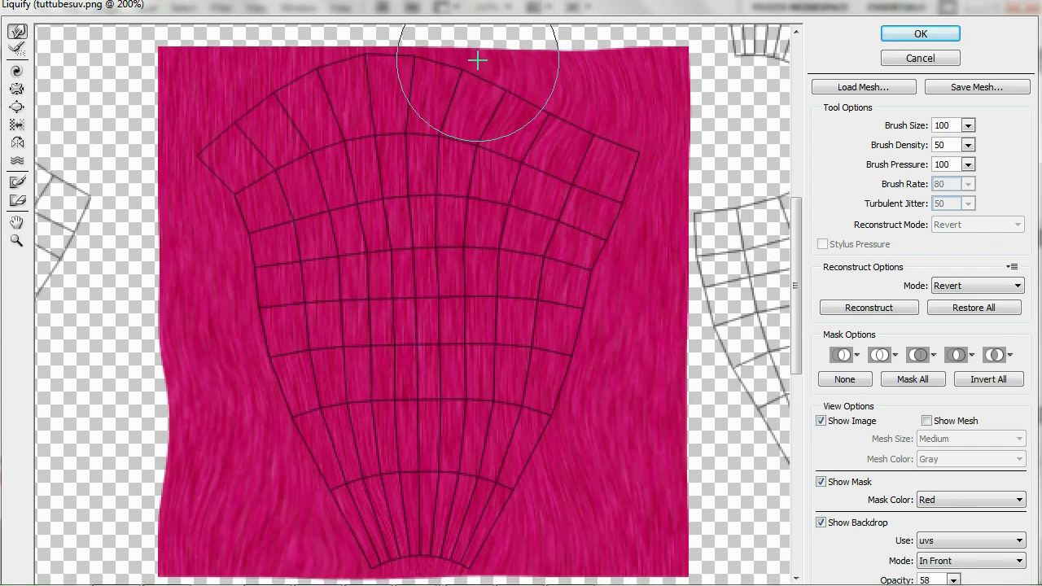
pyautogui.moveTo(307, 54)
pyautogui.mouseDown()
pyautogui.moveTo(252, 144)
pyautogui.moveTo(263, 366)
pyautogui.moveTo(337, 559)
pyautogui.moveTo(549, 439)
pyautogui.mouseUp()
pyautogui.scroll(-2, 534, 480)
pyautogui.moveTo(499, 516); pyautogui.dragTo(480, 399)
pyautogui.moveTo(420, 428)
pyautogui.mouseDown()
pyautogui.moveTo(475, 247)
pyautogui.moveTo(452, 110)
pyautogui.mouseUp()
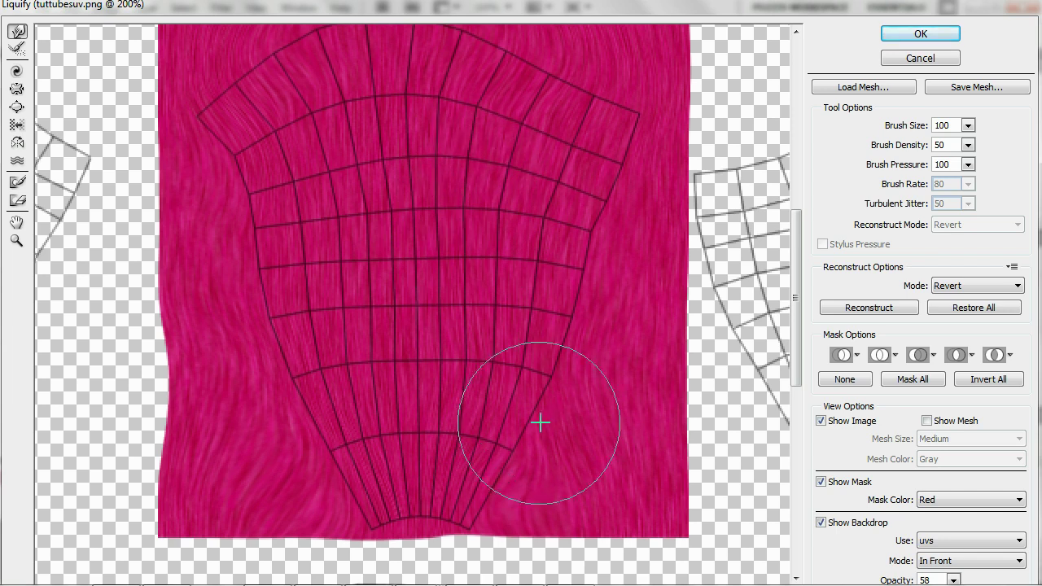
# Push the lower outer edges of the texture inward with a larger brush so the streaks converge toward the island's narrow end.
pyautogui.moveTo(540, 422); pyautogui.dragTo(529, 532)
pyautogui.moveTo(584, 444)
pyautogui.mouseDown()
pyautogui.moveTo(574, 404)
pyautogui.moveTo(651, 519)
pyautogui.moveTo(665, 395)
pyautogui.moveTo(570, 477)
pyautogui.mouseUp()
pyautogui.press(']')
pyautogui.press(']')
pyautogui.press(']')
pyautogui.press(']')
pyautogui.press(']')
pyautogui.press(']')
pyautogui.press(']')
pyautogui.press(']')
pyautogui.press(']')
pyautogui.press(']')
pyautogui.press(']')
pyautogui.press(']')
pyautogui.press(']')
pyautogui.press(']')
pyautogui.press(']')
pyautogui.press(']')
pyautogui.moveTo(150, 448)
pyautogui.mouseDown()
pyautogui.moveTo(169, 506)
pyautogui.moveTo(295, 475)
pyautogui.mouseUp()
# Refine the streaks around the island's lower and upper parts with smaller brushes of 50 and 82, and apply the Liquify warp.
pyautogui.press('[')
pyautogui.press('[')
pyautogui.press('[')
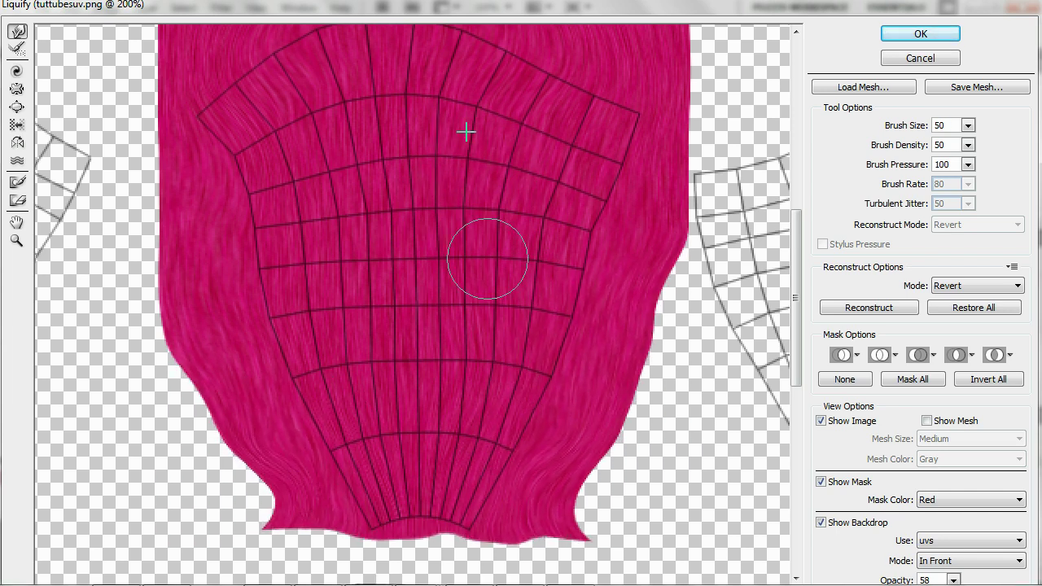
pyautogui.scroll(3, 342, 117)
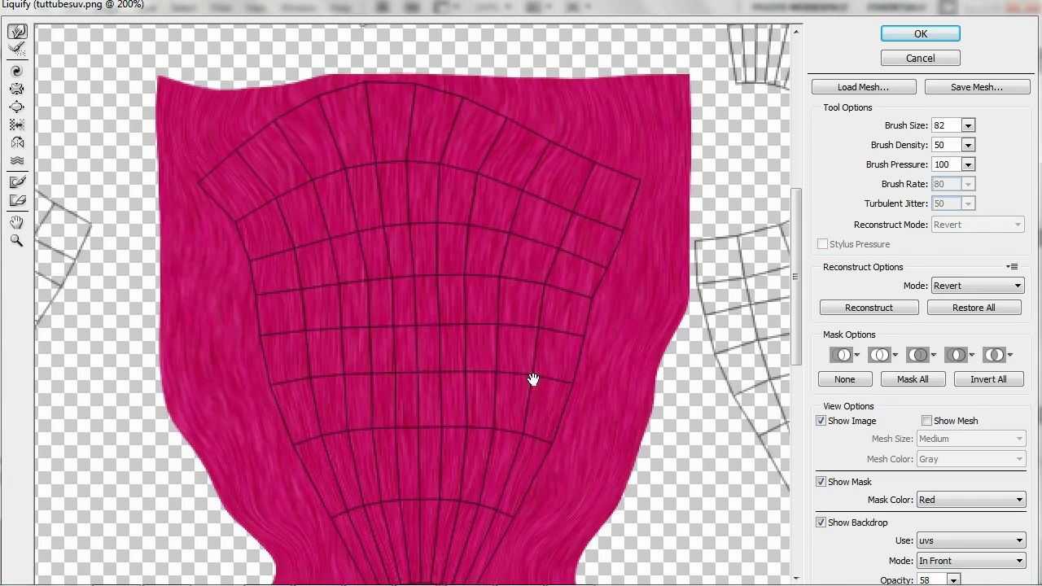
pyautogui.press('Return')
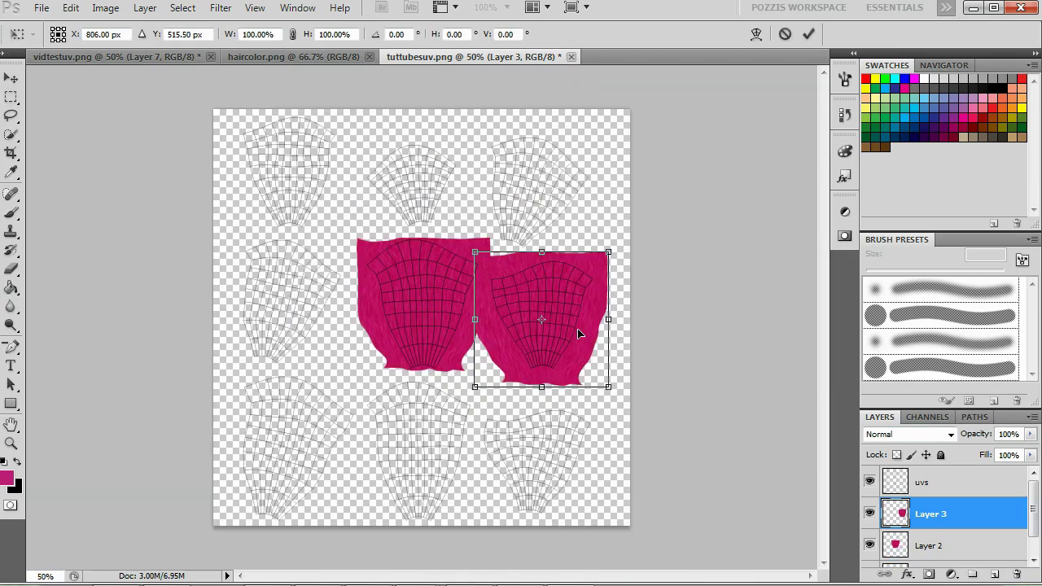
# Scale one copy of the warped hair patch over the middle-row right island and another over the top-left island.
pyautogui.keyDown('alt'); pyautogui.keyDown('shift'); pyautogui.moveTo(541, 248); pyautogui.dragTo(539, 266); pyautogui.keyUp('shift'); pyautogui.keyUp('alt')
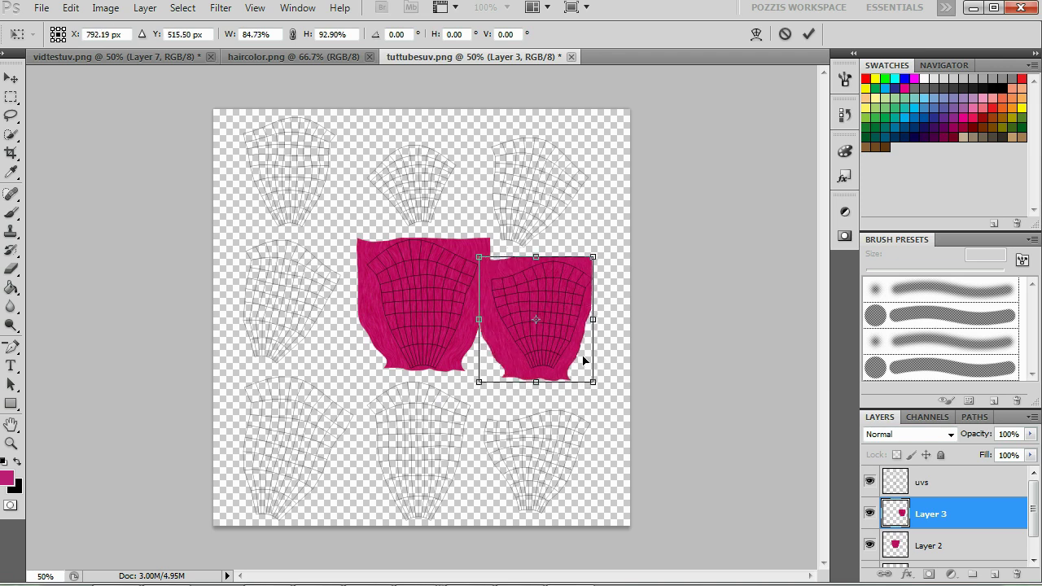
pyautogui.press('Return')
pyautogui.hotkey('ctrl', 'v')
pyautogui.hotkey('ctrl', 't')
pyautogui.moveTo(444, 342); pyautogui.dragTo(312, 197)
pyautogui.keyDown('shift'); pyautogui.moveTo(357, 238); pyautogui.dragTo(288, 237); pyautogui.keyUp('shift')
pyautogui.press('Return')
# Paste further copies of the warped hair patch and fit them over the bottom-middle and middle-left islands.
pyautogui.hotkey('ctrl', 'v')
pyautogui.hotkey('ctrl', 't')
pyautogui.moveTo(456, 366); pyautogui.dragTo(437, 511)
pyautogui.press('Return')
pyautogui.hotkey('ctrl', 'v')
pyautogui.hotkey('ctrl', 't')
pyautogui.press('Return')
# Place another hair patch copy over the top-right island, rotated clockwise and resized to follow its fanned UV lines.
pyautogui.moveTo(419, 393); pyautogui.dragTo(542, 209)
pyautogui.hotkey('ctrl', 'v')
pyautogui.hotkey('ctrl', 't')
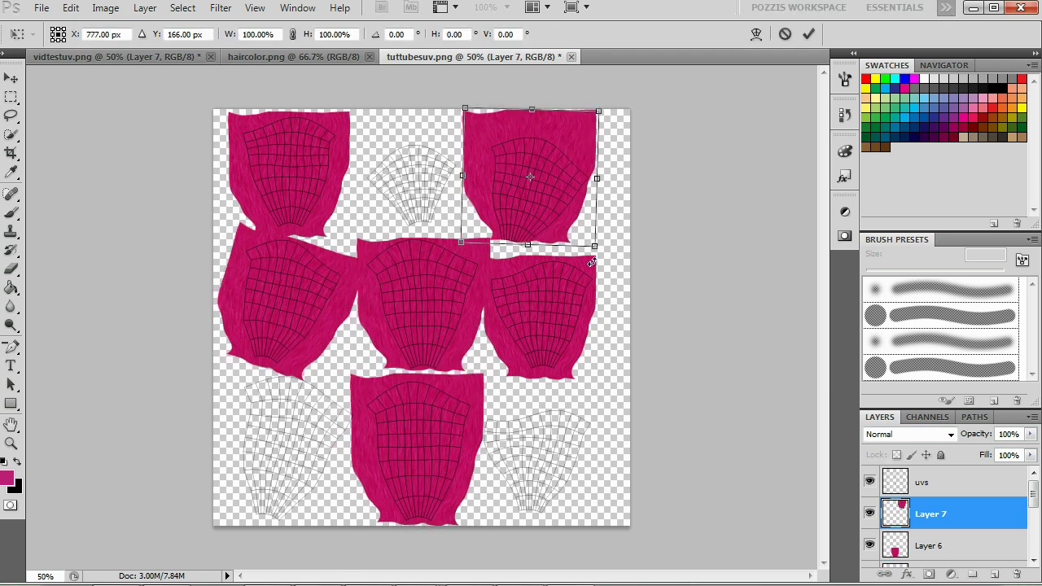
pyautogui.moveTo(604, 253); pyautogui.dragTo(570, 275)
pyautogui.moveTo(551, 202); pyautogui.dragTo(549, 222)
pyautogui.press('Return')
pyautogui.press('t')
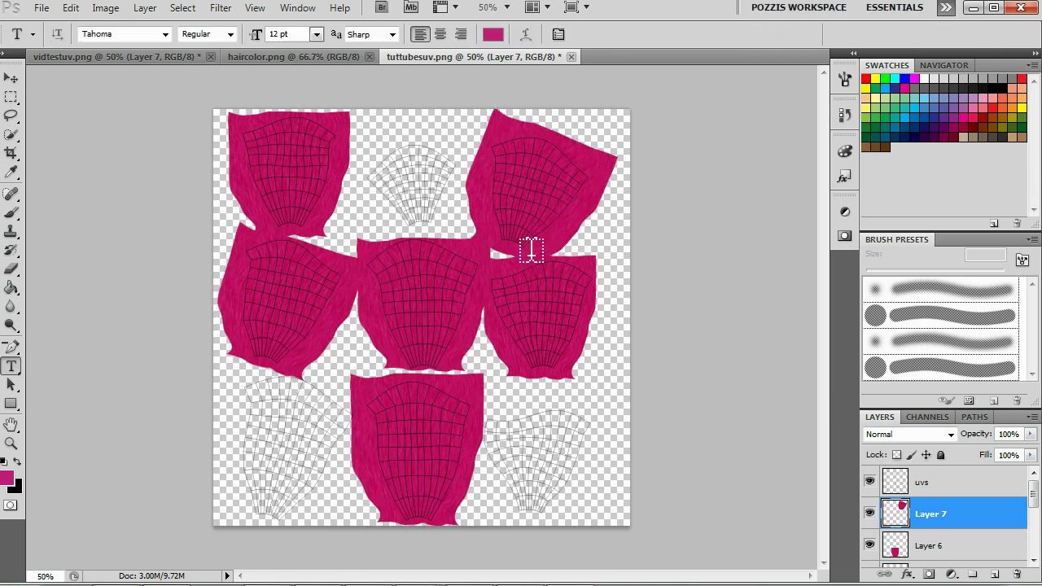
# Move a hair patch copy onto the bottom-right island and scale it to fit the UV outline.
pyautogui.hotkey('ctrl', 't')
pyautogui.moveTo(469, 297); pyautogui.dragTo(534, 380)
pyautogui.moveTo(499, 420); pyautogui.dragTo(556, 470)
pyautogui.moveTo(610, 384); pyautogui.dragTo(596, 399)
pyautogui.press('Return')
# Fit Layer 8's hair patch over the bottom-left island, rotated 15.07° and stretched to 115.38% height.
pyautogui.click(928, 545)
pyautogui.hotkey('ctrl', 't')
pyautogui.moveTo(456, 326); pyautogui.dragTo(304, 467)
pyautogui.moveTo(344, 366); pyautogui.dragTo(363, 384)
pyautogui.moveTo(288, 391); pyautogui.dragTo(300, 376)
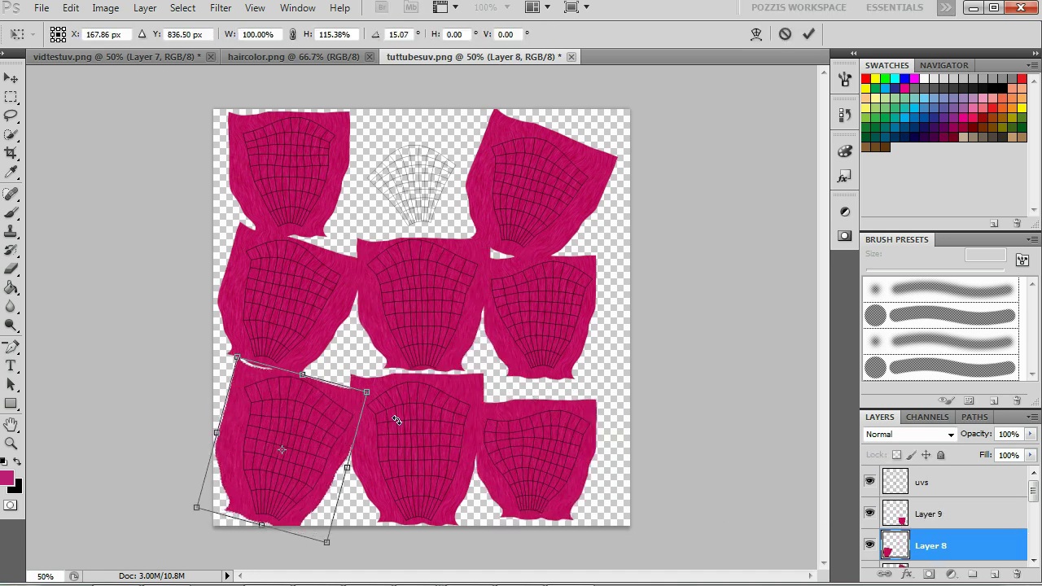
pyautogui.press('Return')
# Paste a hair patch over the top-middle island, scaled to 75.84% and rotated -10.45°.
pyautogui.hotkey('ctrl', 'v')
pyautogui.hotkey('ctrl', 't')
pyautogui.moveTo(447, 328); pyautogui.dragTo(443, 200)
pyautogui.keyDown('shift'); pyautogui.moveTo(484, 256); pyautogui.dragTo(453, 223); pyautogui.keyUp('shift')
pyautogui.moveTo(430, 208); pyautogui.dragTo(442, 223)
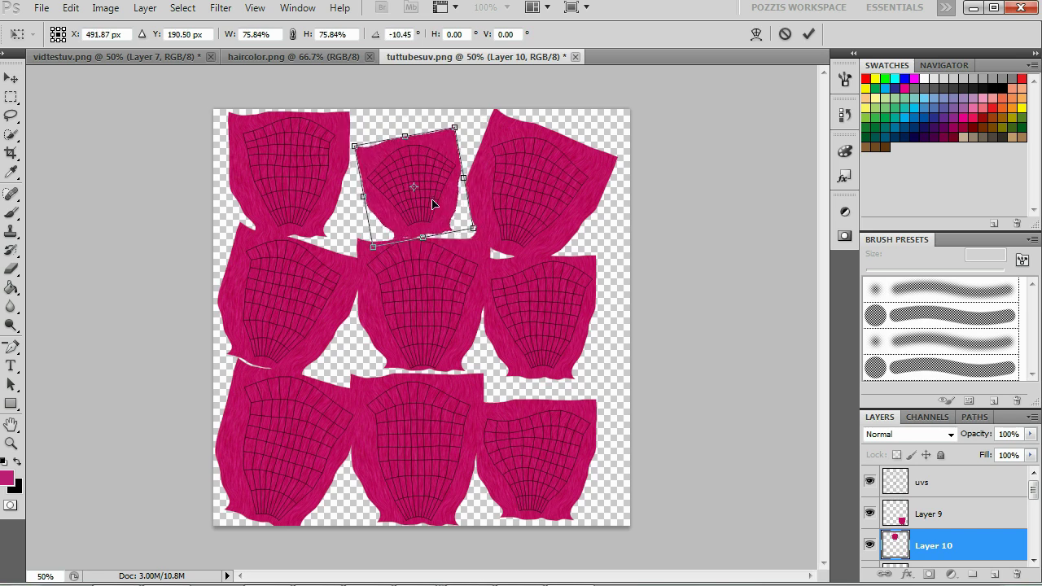
pyautogui.press('Return')
pyautogui.press('t')
# Hide the uvs layer and merge all the placed hair patch layers into one layer.
pyautogui.click(869, 482)
pyautogui.click(955, 513)
pyautogui.rightClick(947, 520)
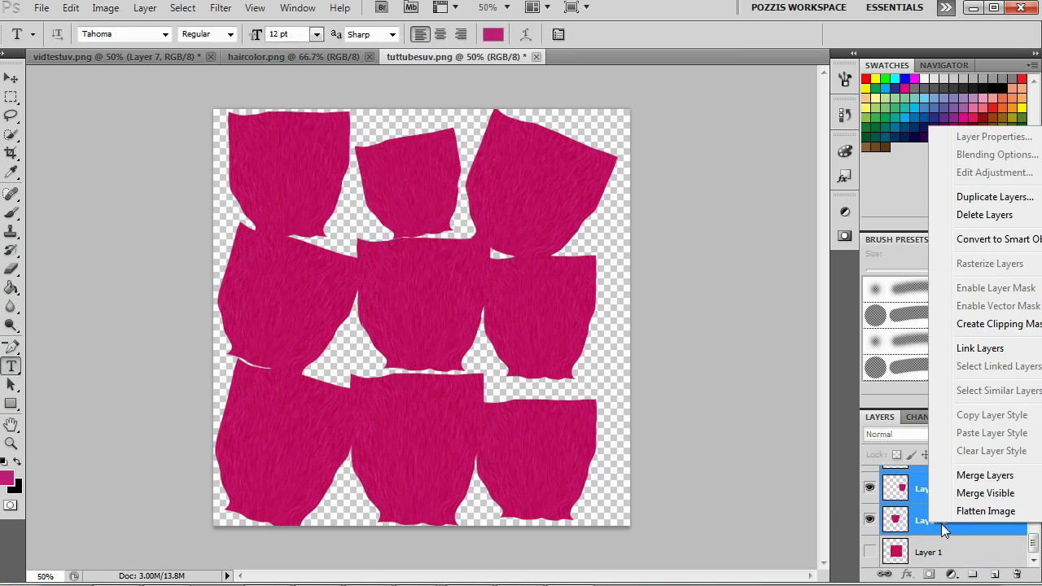
pyautogui.click(948, 491)
# Sharpen the merged hair layer with Smart Sharpen at a 0.7-pixel radius, removing Gaussian Blur.
pyautogui.hotkey('ctrl', '+')
pyautogui.hotkey('ctrl', '+')
pyautogui.hotkey('ctrl', '+')
pyautogui.click(221, 7)
pyautogui.click(251, 24)
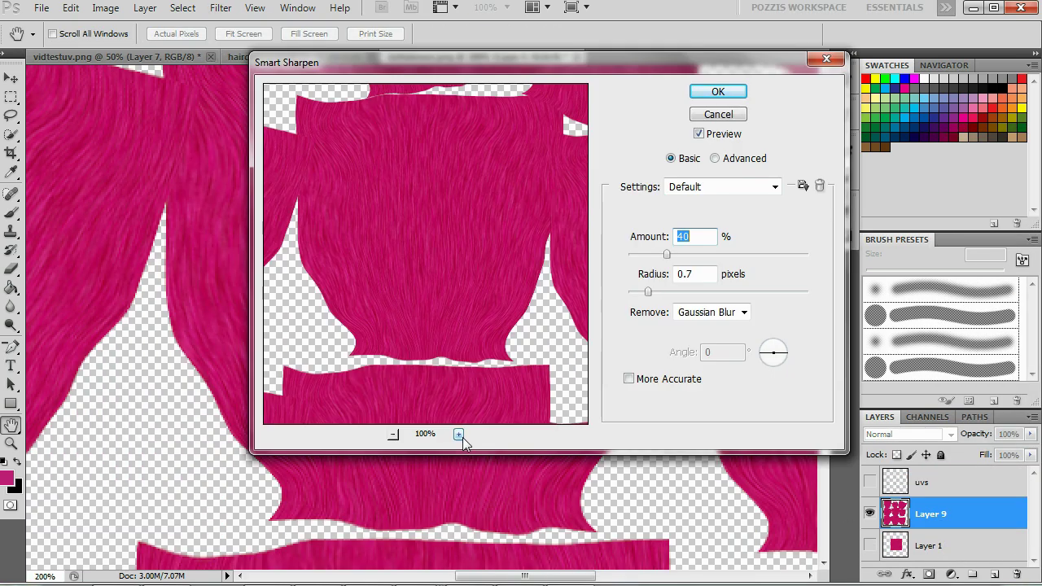
pyautogui.moveTo(782, 254); pyautogui.dragTo(675, 258)
pyautogui.click(718, 92)
pyautogui.hotkey('ctrl', '-')
pyautogui.hotkey('ctrl', '-')
pyautogui.hotkey('ctrl', '-')
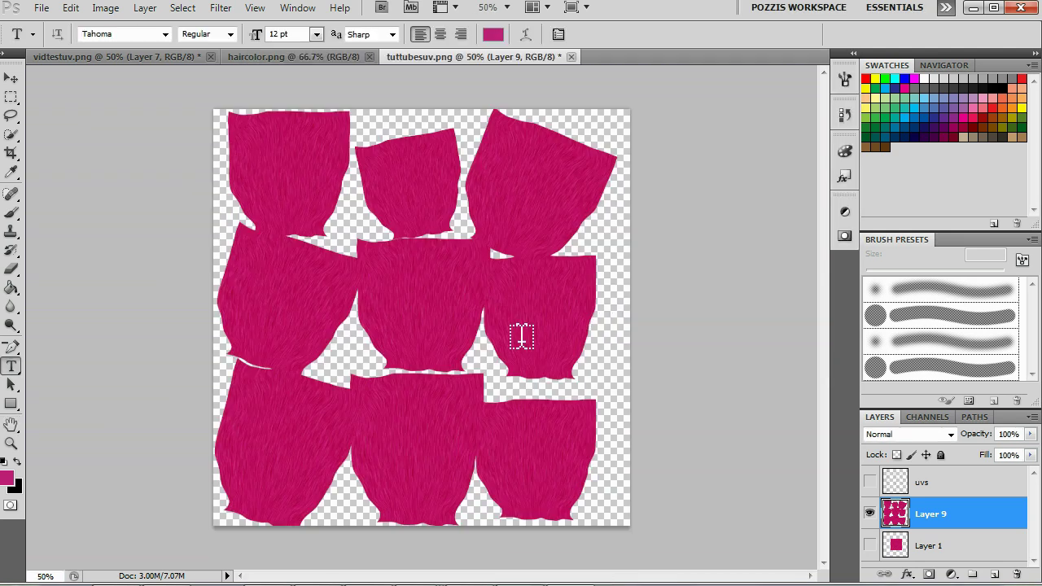
# Save the finished hair texture as the JPEG file tuttubesuv.jpg.
pyautogui.click(40, 9)
pyautogui.click(63, 256)
pyautogui.click(537, 340)
pyautogui.click(502, 502)
pyautogui.click(747, 318)
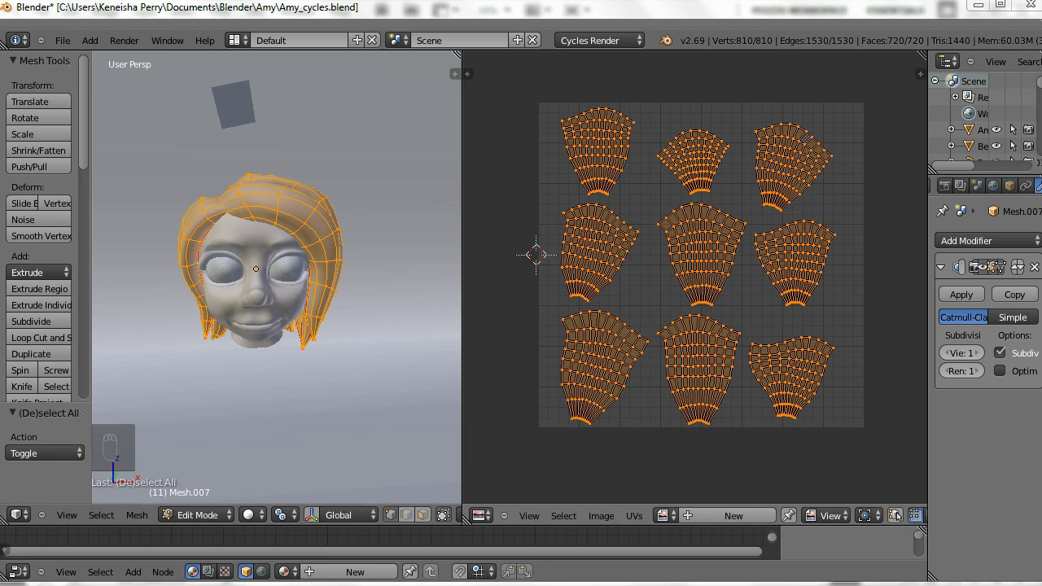
# In Blender, widen the 3D view and the properties area, and create a new material for the hair mesh.
pyautogui.moveTo(463, 255); pyautogui.dragTo(602, 255)
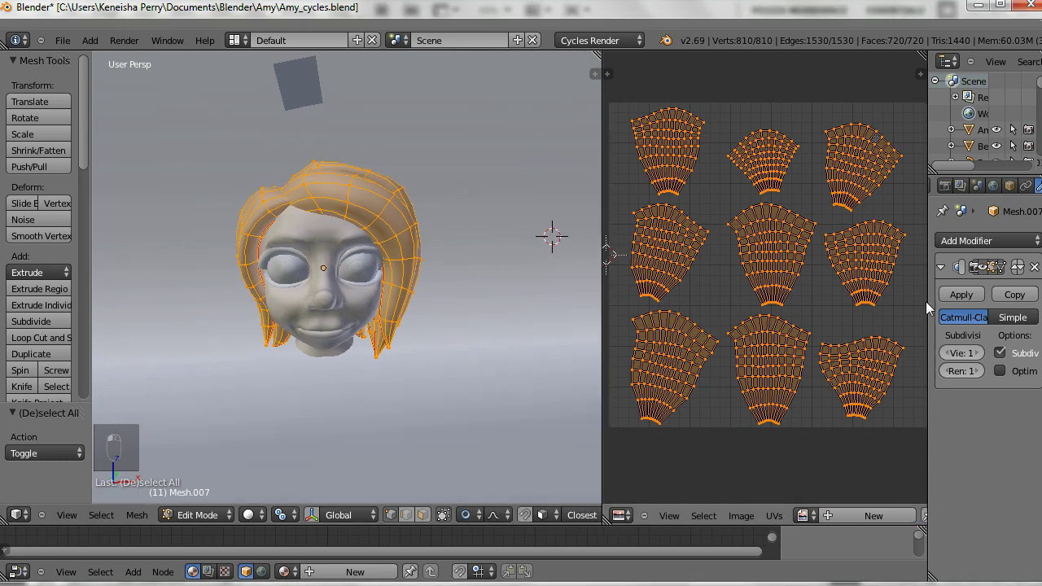
pyautogui.click(925, 301)
pyautogui.moveTo(927, 301); pyautogui.dragTo(843, 307)
pyautogui.click(1014, 186)
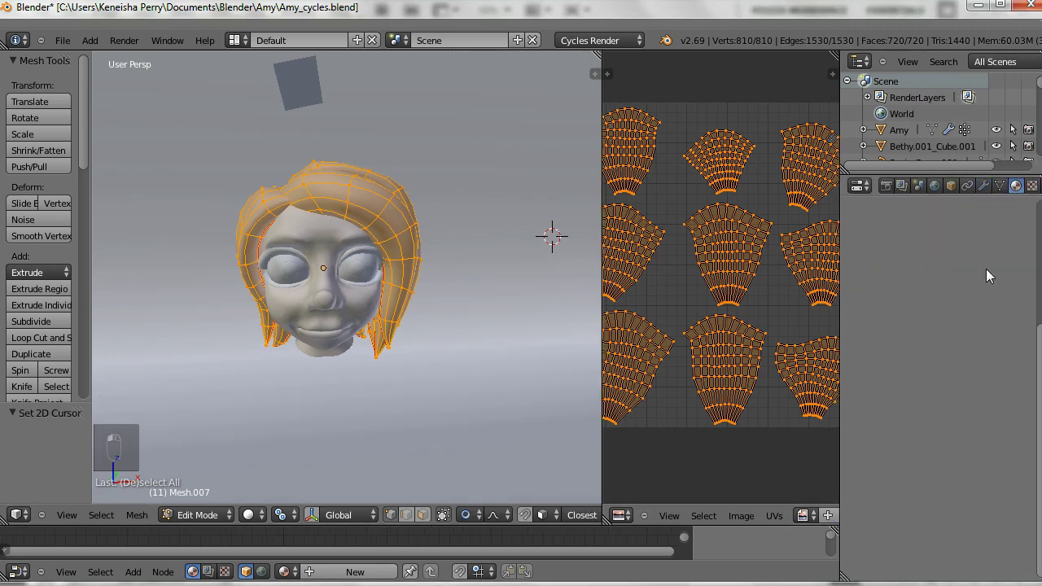
pyautogui.click(888, 351)
# Assign an Image Texture to the Diffuse BSDF color and load tuttubesuv.jpg from the Textures folder.
pyautogui.scroll(-3, 855, 406)
pyautogui.click(1019, 481)
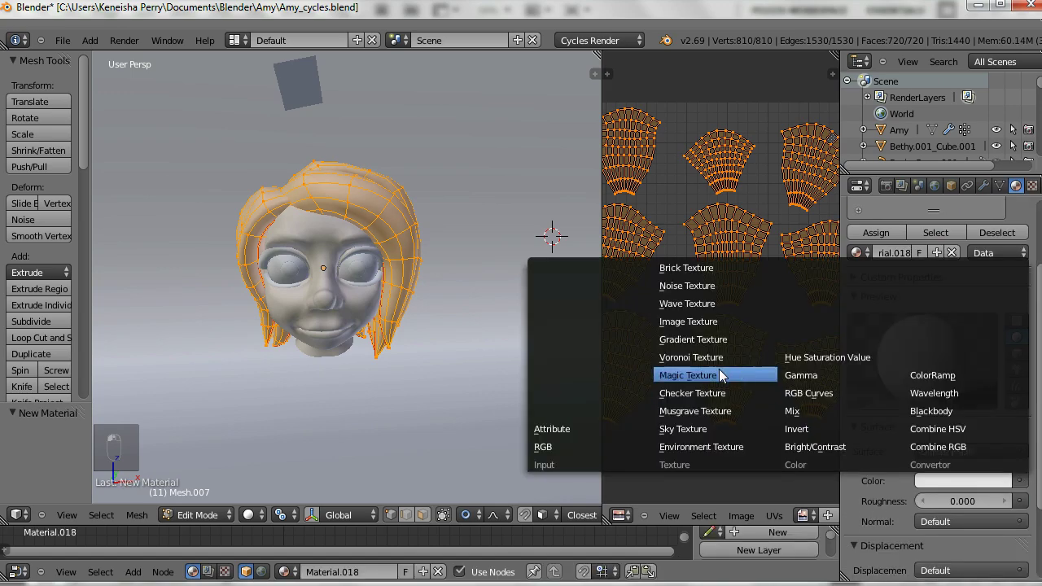
pyautogui.click(716, 320)
pyautogui.click(989, 497)
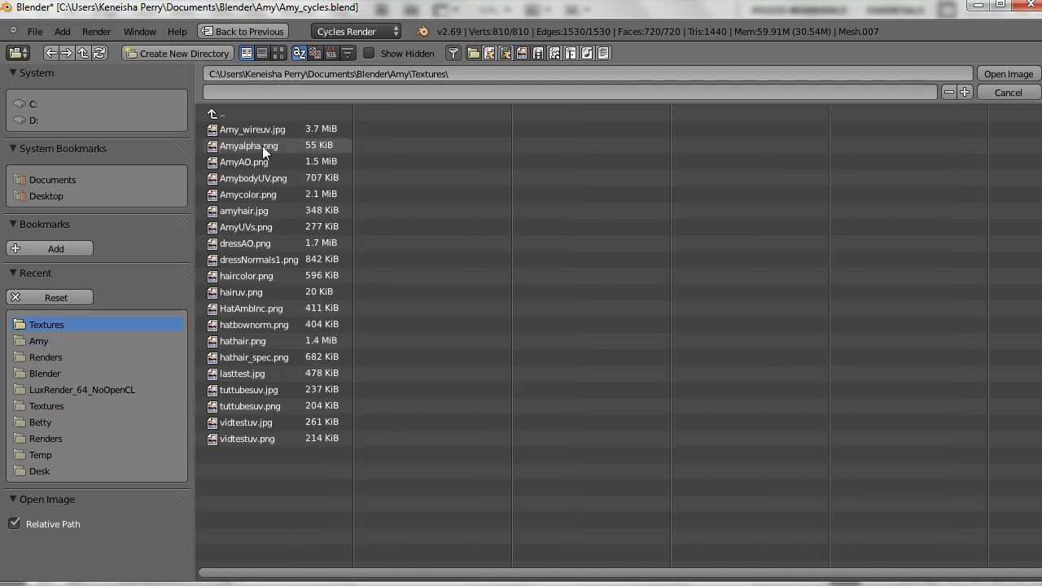
pyautogui.click(244, 390)
pyautogui.click(1008, 74)
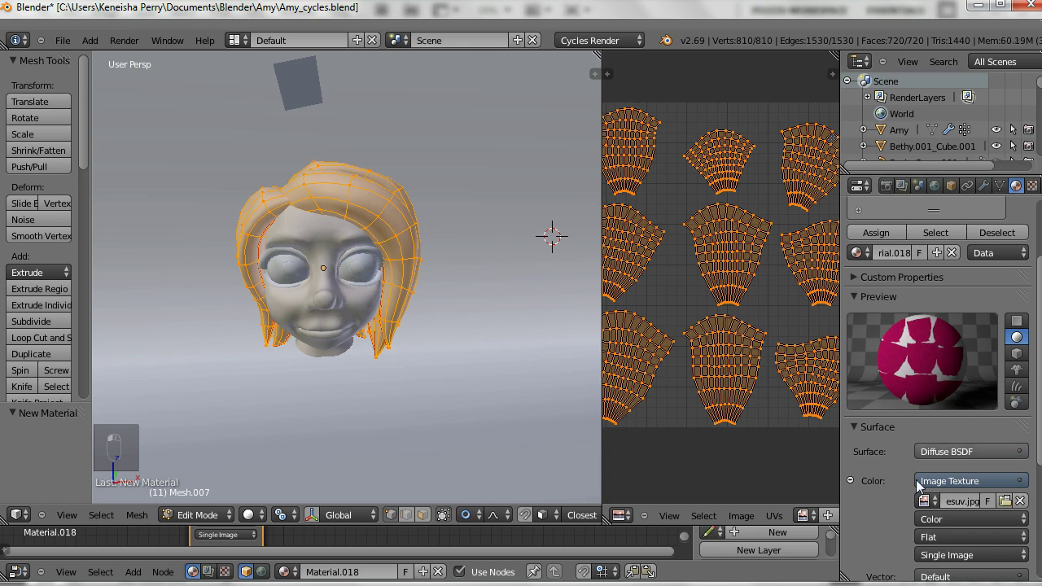
# Show the 3D view in Material shading and save the blend file.
pyautogui.click(250, 516)
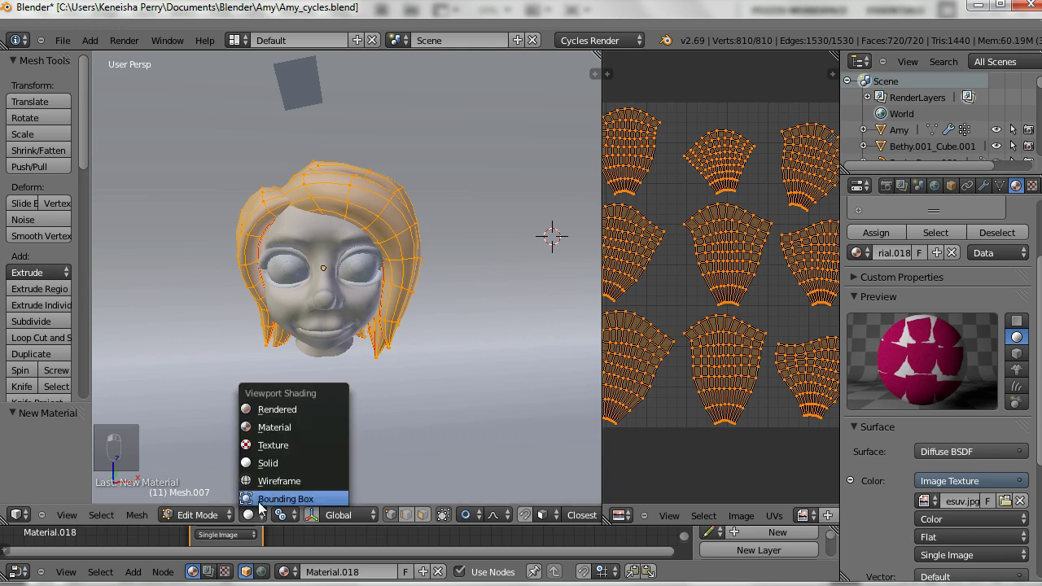
pyautogui.click(277, 433)
pyautogui.hotkey('ctrl', 's')
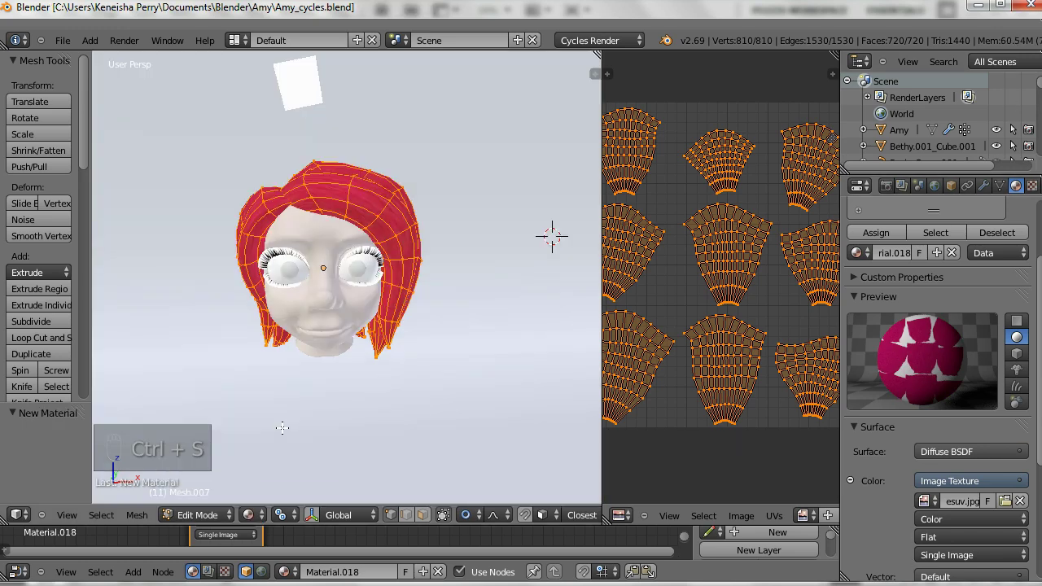
# Preview the textured hair up close in Rendered viewport shading.
pyautogui.click(249, 514)
pyautogui.click(292, 410)
pyautogui.scroll(3, 309, 325)
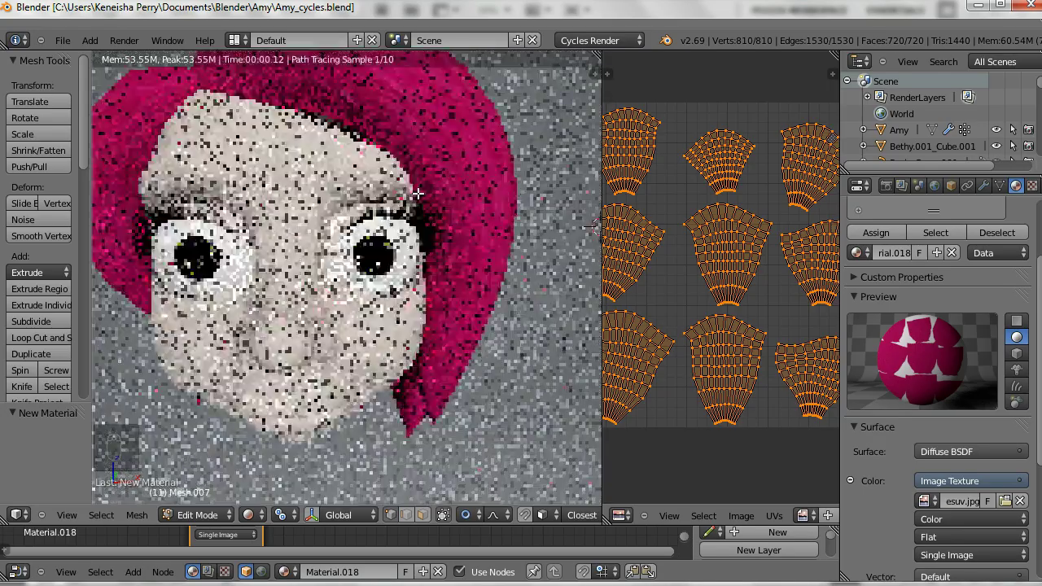
pyautogui.moveTo(310, 326); pyautogui.dragTo(326, 300, button='middle')
# Render the frame from the camera view and widen the render result area to inspect the hair.
pyautogui.press('KP_0')
pyautogui.hotkey('shift', 'z')
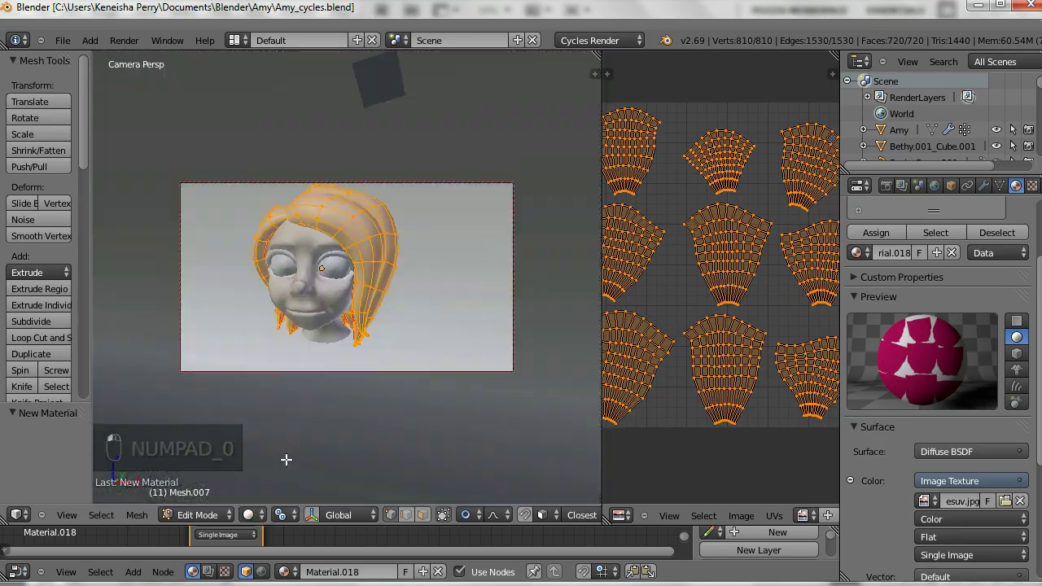
pyautogui.press('F12')
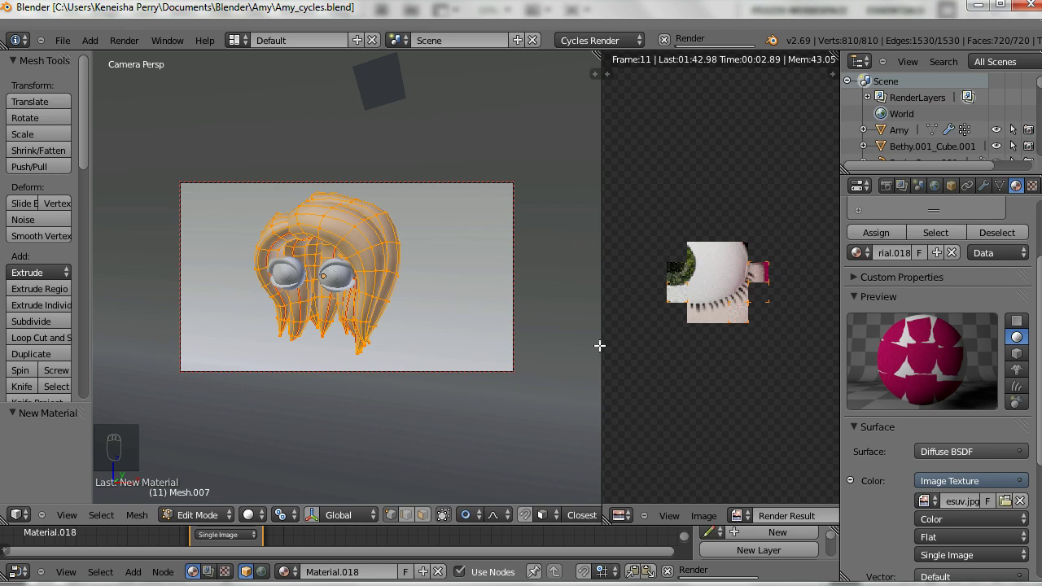
pyautogui.moveTo(600, 344); pyautogui.dragTo(382, 345)
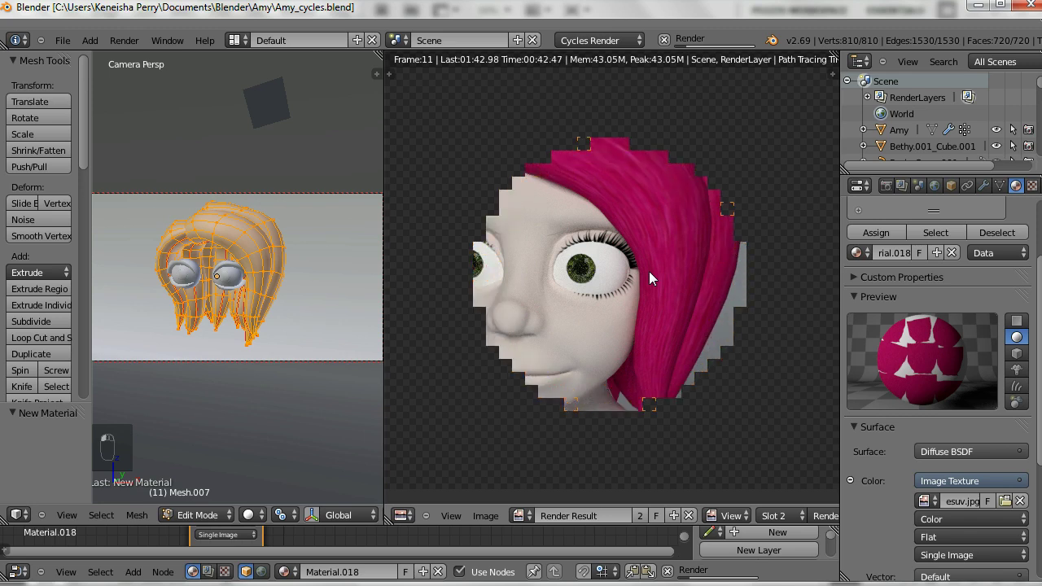
# Expand the 3D view over the render area, leave the camera view and enlarge the node editor to show the hair material.
pyautogui.moveTo(379, 55); pyautogui.dragTo(439, 89)
pyautogui.press('KP_0')
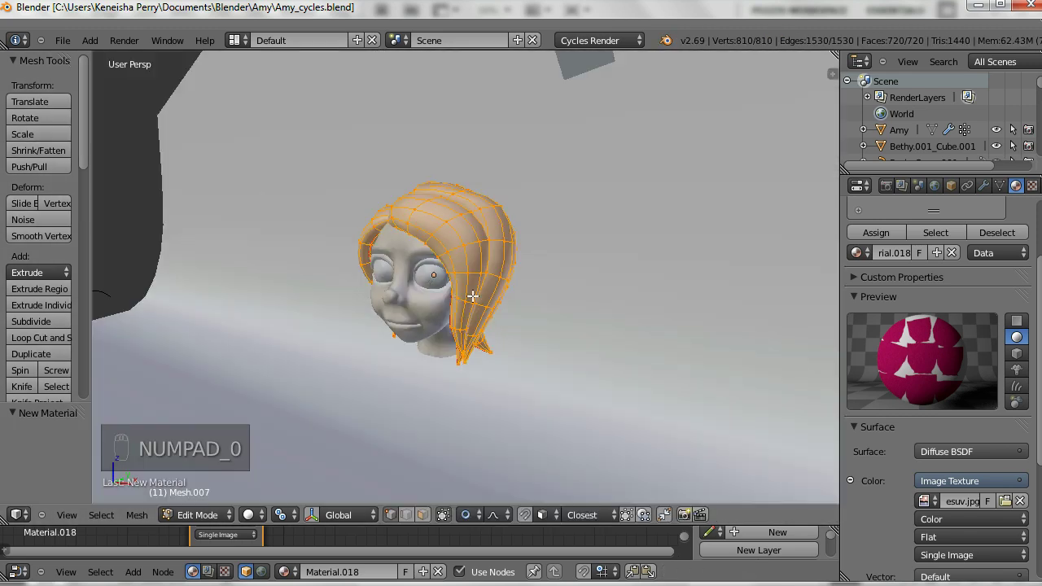
pyautogui.scroll(3, 472, 298)
pyautogui.moveTo(467, 345); pyautogui.dragTo(477, 298, button='middle')
pyautogui.moveTo(446, 525); pyautogui.dragTo(443, 333)
pyautogui.moveTo(480, 230); pyautogui.dragTo(484, 253, button='middle')
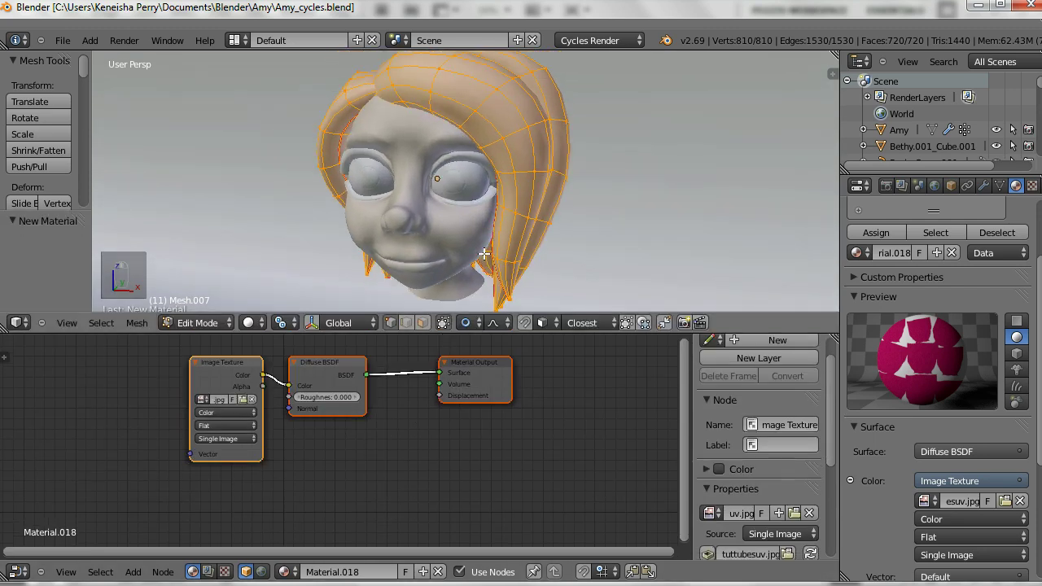
# Add a Glossy BSDF node below the Diffuse BSDF and feed its color from the Image Texture.
pyautogui.moveTo(233, 367); pyautogui.dragTo(225, 365)
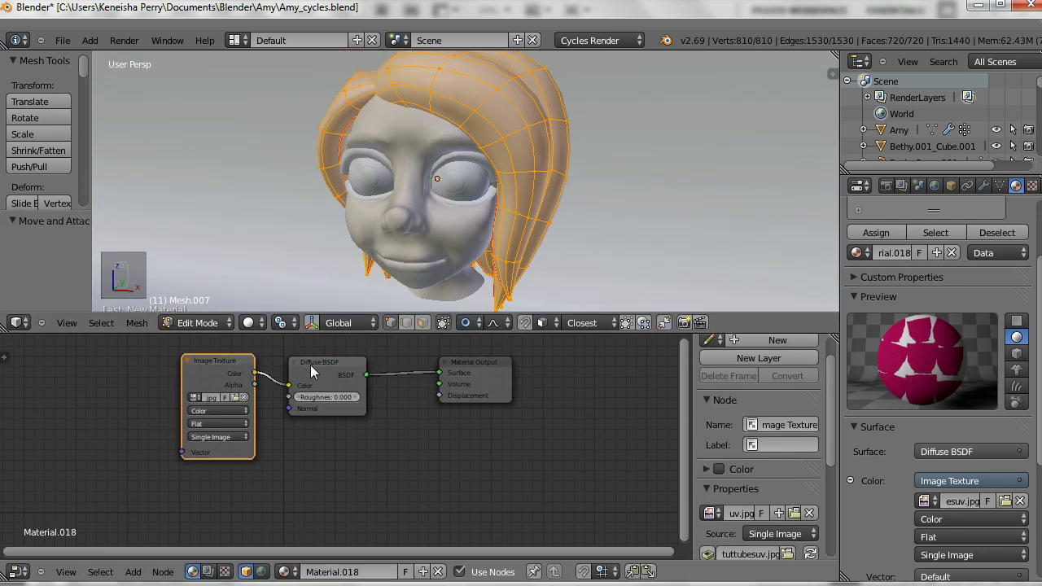
pyautogui.hotkey('shift', 'a')
pyautogui.moveTo(277, 366)
pyautogui.click(363, 138)
pyautogui.click(322, 468)
pyautogui.click(236, 443)
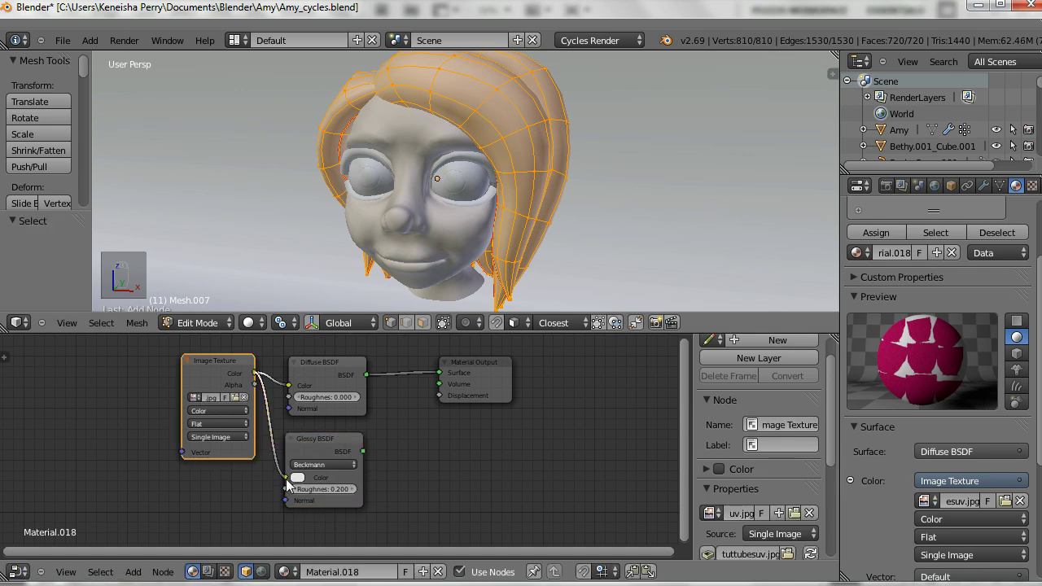
# Add a Texture Coordinate node and connect its UV output to the Image Texture's vector input.
pyautogui.hotkey('shift', 'a')
pyautogui.moveTo(259, 421)
pyautogui.click(362, 185)
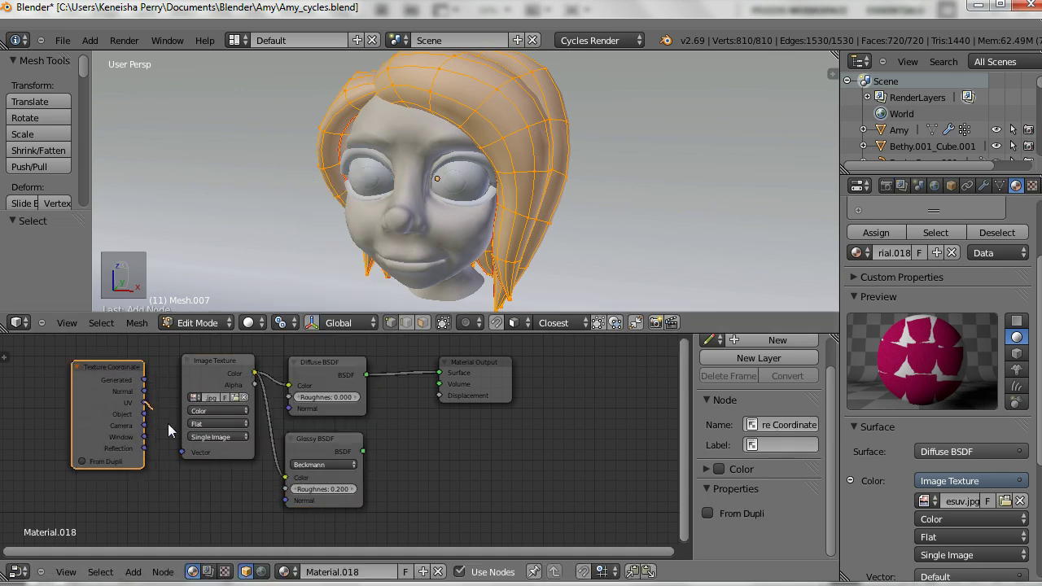
# Insert a Mix Shader before the Material Output to combine the Diffuse BSDF and Glossy BSDF.
pyautogui.moveTo(472, 370); pyautogui.dragTo(638, 370)
pyautogui.hotkey('shift', 'a')
pyautogui.moveTo(333, 453)
pyautogui.click(395, 165)
pyautogui.click(467, 384)
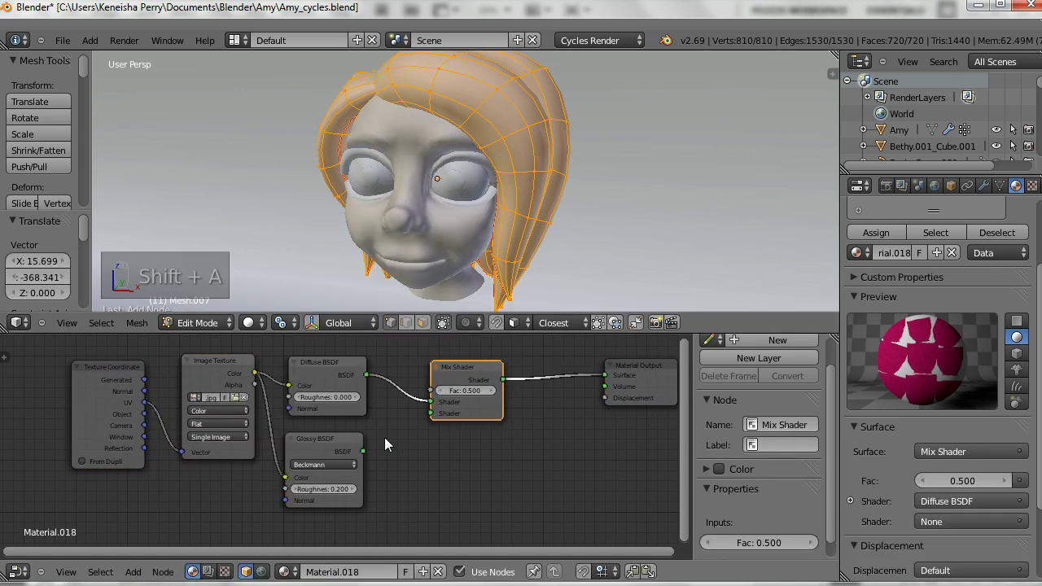
pyautogui.moveTo(363, 451)
pyautogui.mouseDown()
pyautogui.moveTo(431, 402)
pyautogui.moveTo(432, 413)
pyautogui.mouseUp()
# Show the 3D view in Rendered shading and set the Mix Shader factor to 0.3.
pyautogui.click(264, 325)
pyautogui.click(279, 217)
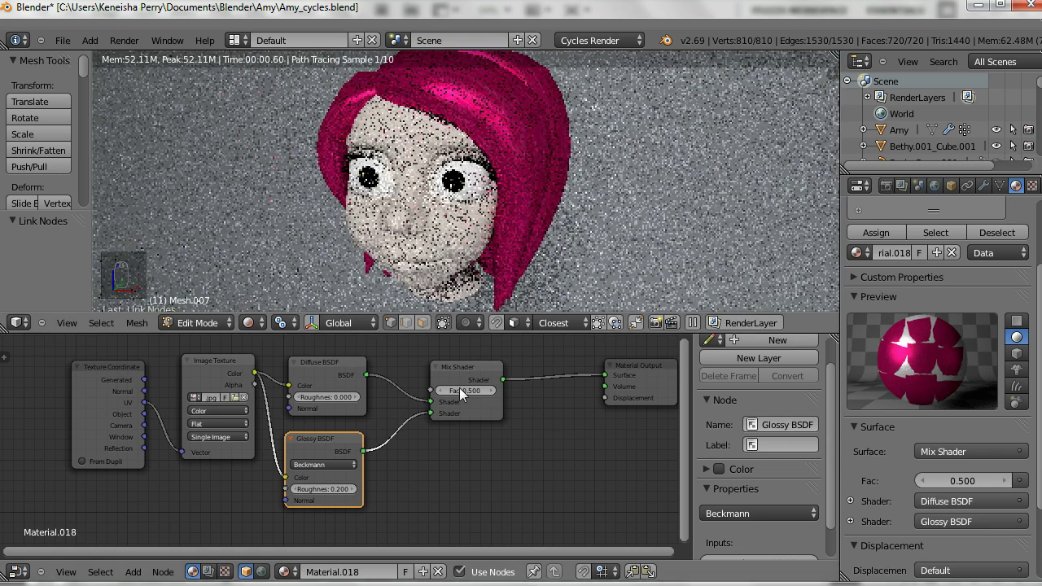
pyautogui.click(467, 392)
pyautogui.write('0.3')
pyautogui.press('Return')
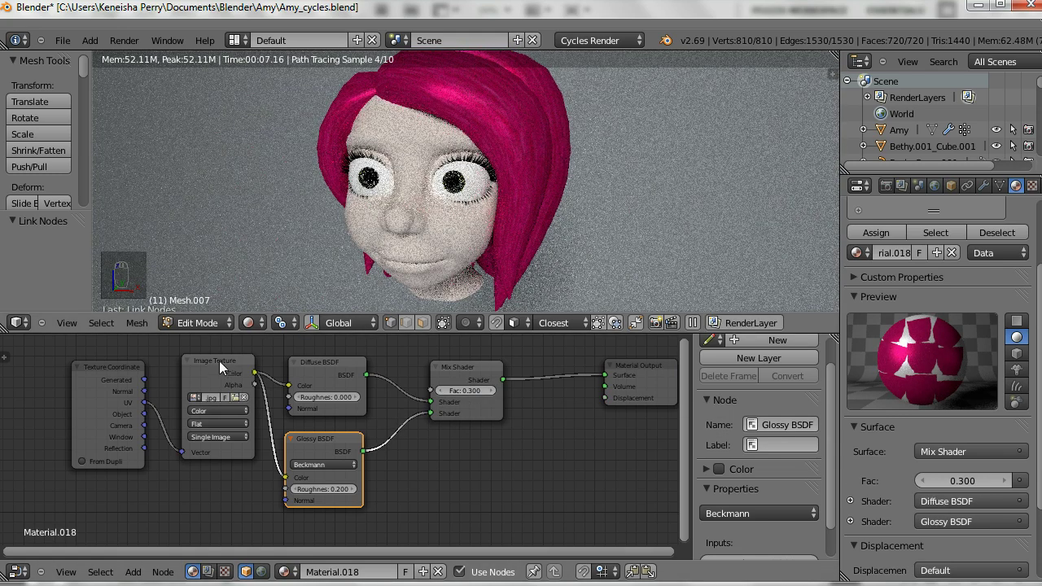
# Duplicate the Image Texture node and connect the copy's color to the Glossy BSDF instead of the original.
pyautogui.moveTo(220, 370); pyautogui.dragTo(214, 362)
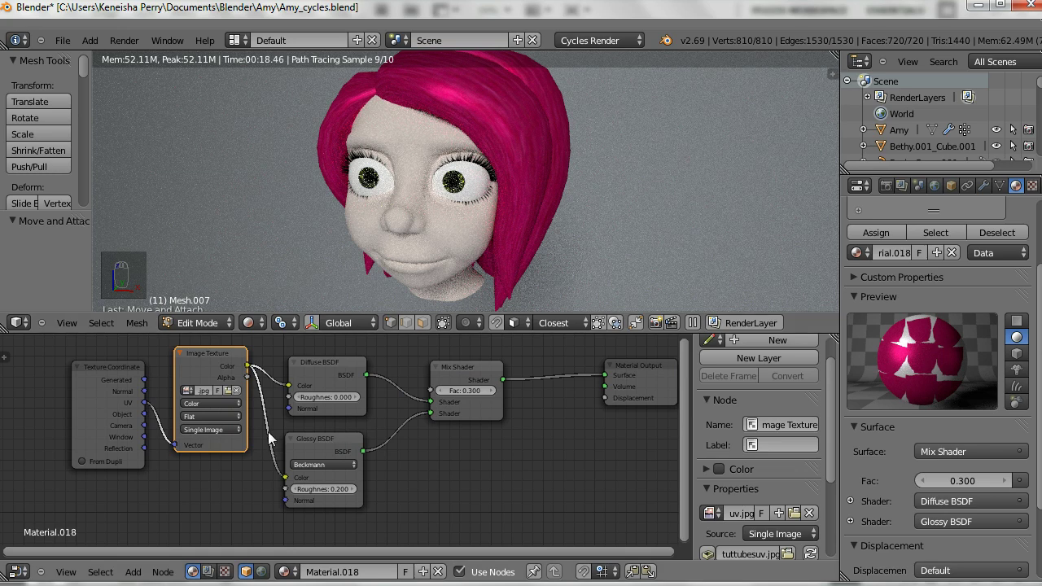
pyautogui.moveTo(317, 440); pyautogui.dragTo(416, 474)
pyautogui.click(202, 355)
pyautogui.hotkey('shift', 'd')
pyautogui.click(200, 468)
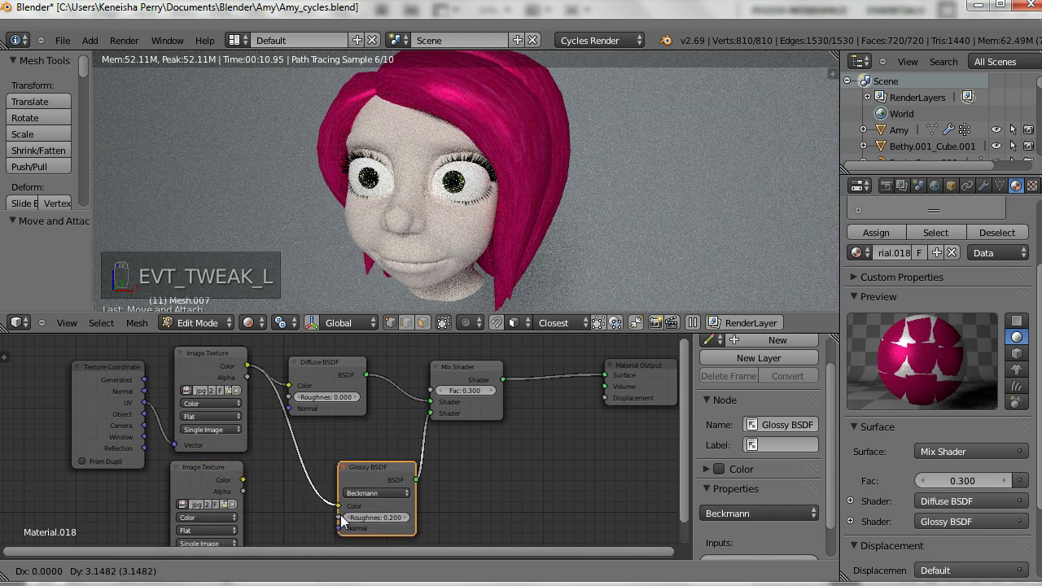
pyautogui.moveTo(339, 508)
pyautogui.mouseDown()
pyautogui.moveTo(248, 482)
pyautogui.moveTo(339, 507)
pyautogui.mouseUp()
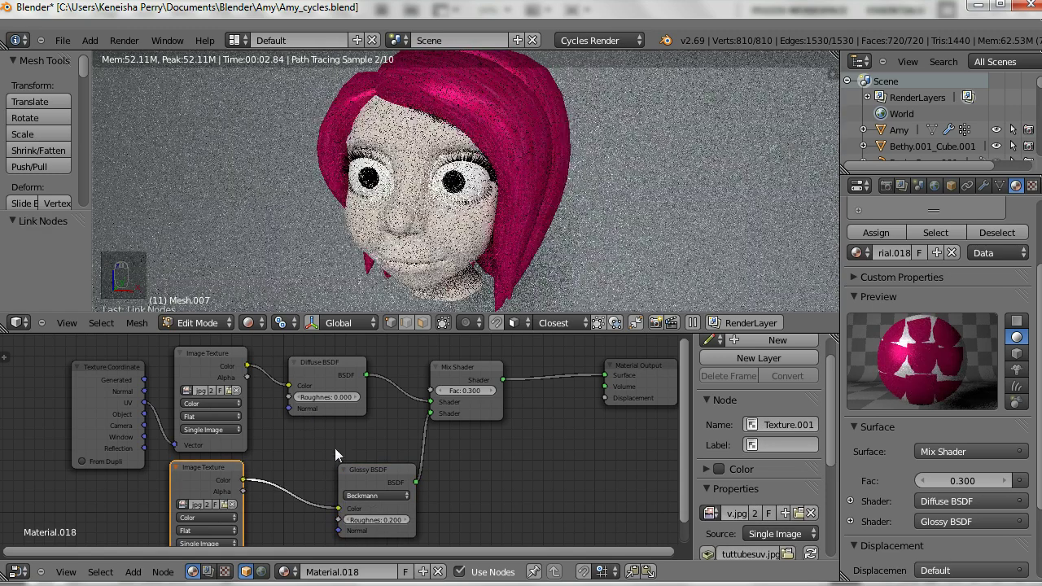
# Insert a Bright/Contrast node between the second Image Texture and the Glossy BSDF, moving the Glossy BSDF aside to make room.
pyautogui.moveTo(386, 465); pyautogui.dragTo(389, 467)
pyautogui.hotkey('shift', 'a')
pyautogui.moveTo(312, 468)
pyautogui.moveTo(298, 484)
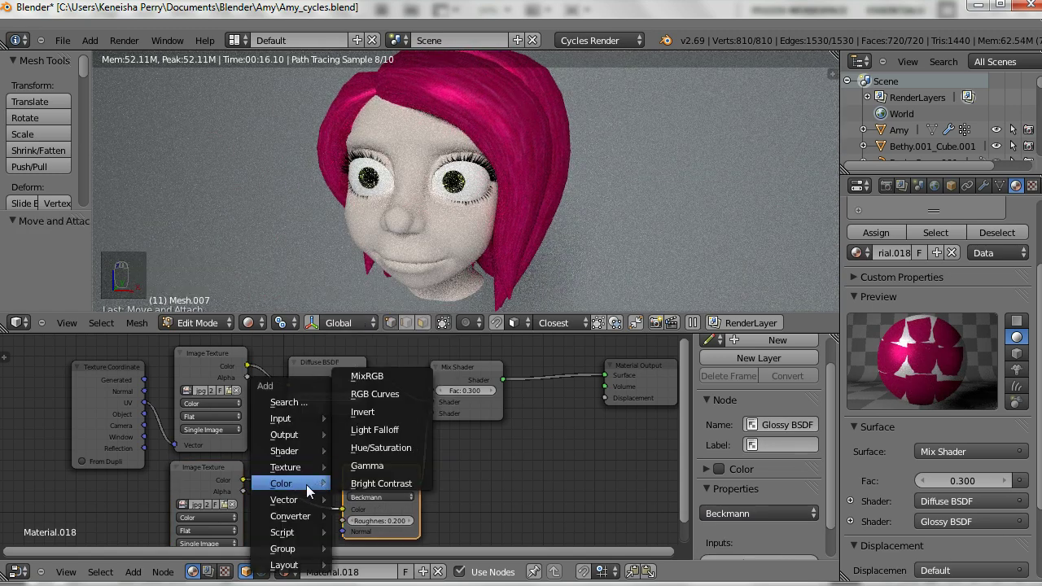
pyautogui.click(384, 484)
pyautogui.click(302, 466)
pyautogui.moveTo(371, 470); pyautogui.dragTo(412, 468)
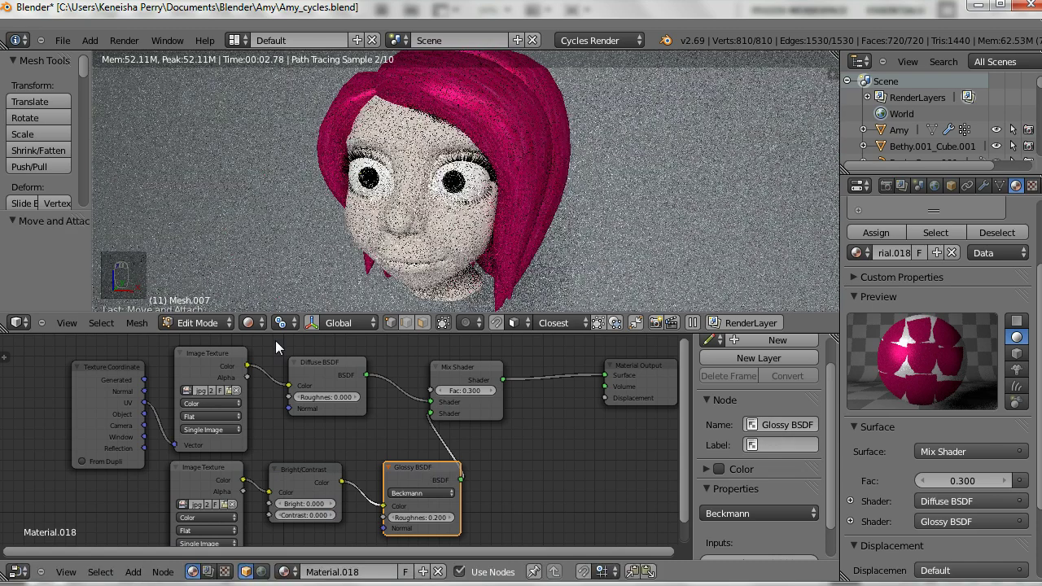
# Put the hair mesh in Object Mode and show the 3D view in Rendered shading, zoomed in on the side of the hair.
pyautogui.click(254, 323)
pyautogui.click(264, 273)
pyautogui.click(220, 323)
pyautogui.click(228, 308)
pyautogui.click(277, 324)
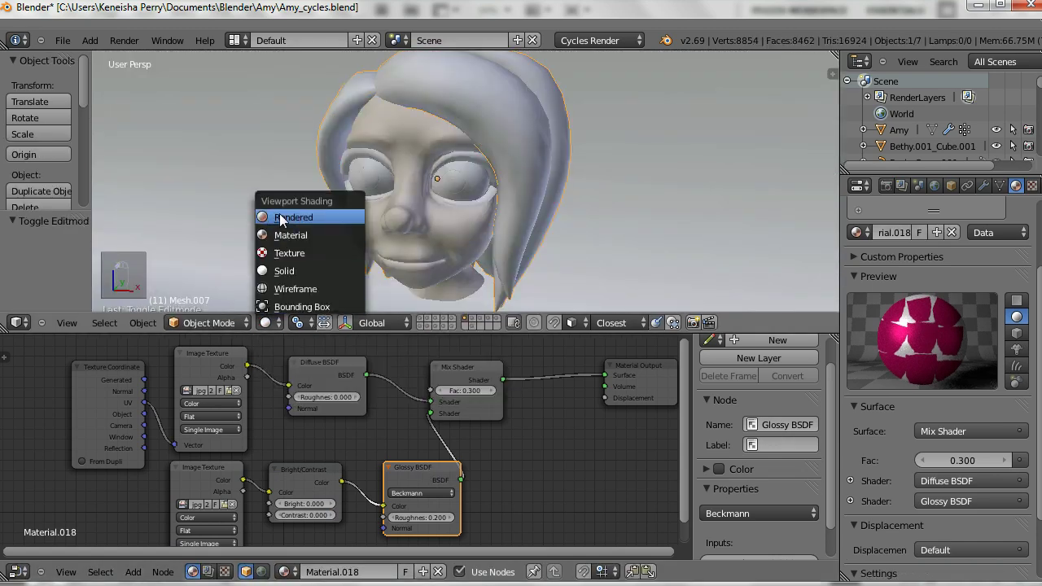
pyautogui.click(293, 214)
pyautogui.moveTo(462, 272); pyautogui.dragTo(430, 224, button='middle')
pyautogui.scroll(2, 431, 223)
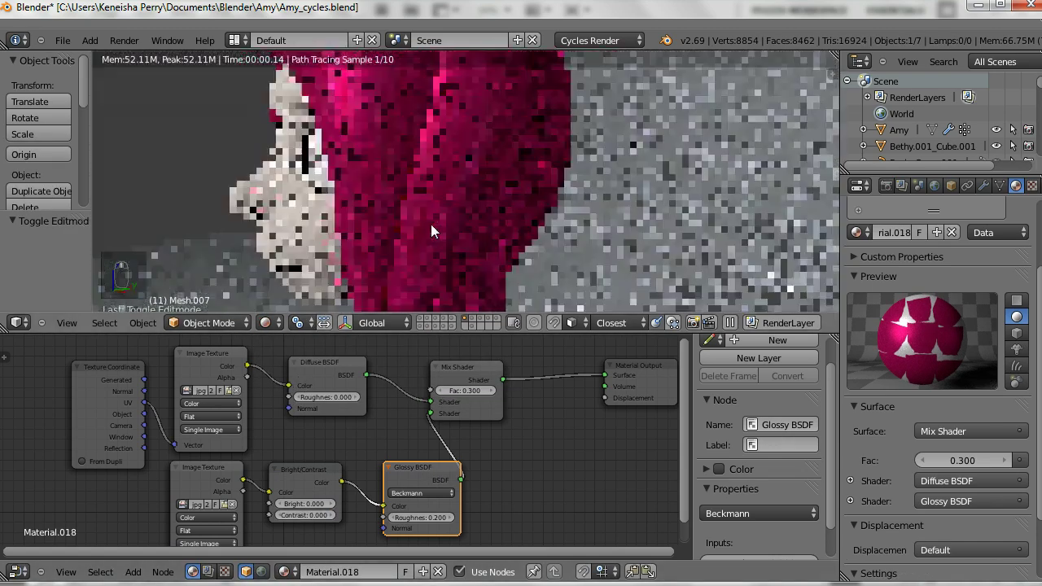
# Raise the Bright/Contrast node's contrast to about 8.6 and try a stronger Mix Shader factor.
pyautogui.moveTo(299, 515); pyautogui.dragTo(391, 511)
pyautogui.moveTo(382, 207); pyautogui.dragTo(441, 213, button='middle')
pyautogui.moveTo(310, 516); pyautogui.dragTo(300, 513)
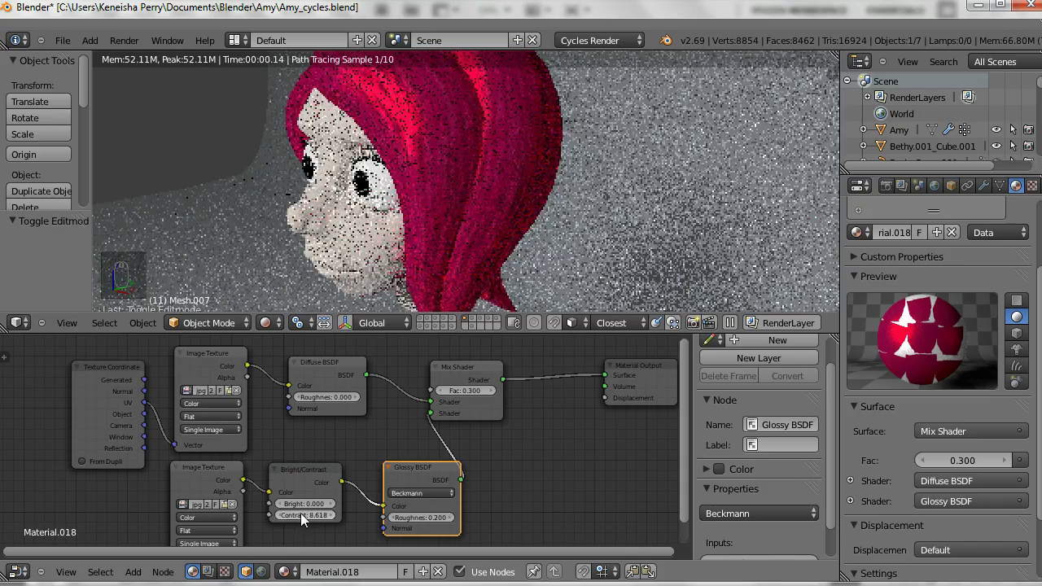
pyautogui.write('1')
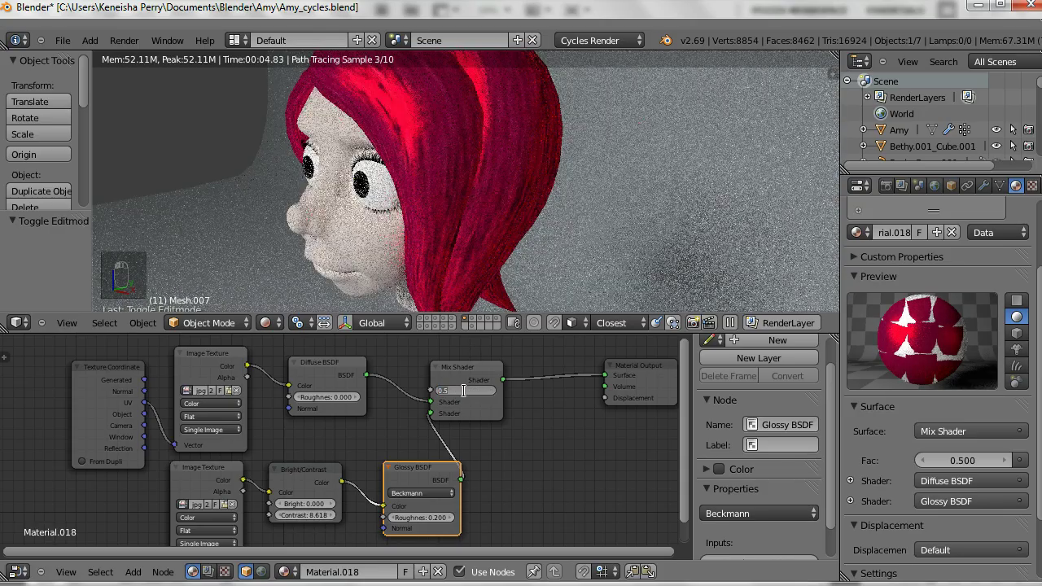
pyautogui.press('Return')
# Lower the Bright/Contrast node's brightness to about -0.69 and set the Mix Shader factor to 0.2.
pyautogui.scroll(-1, 431, 181)
pyautogui.moveTo(291, 503); pyautogui.dragTo(321, 497)
pyautogui.doubleClick(472, 391)
pyautogui.write('.2')
pyautogui.press('Return')
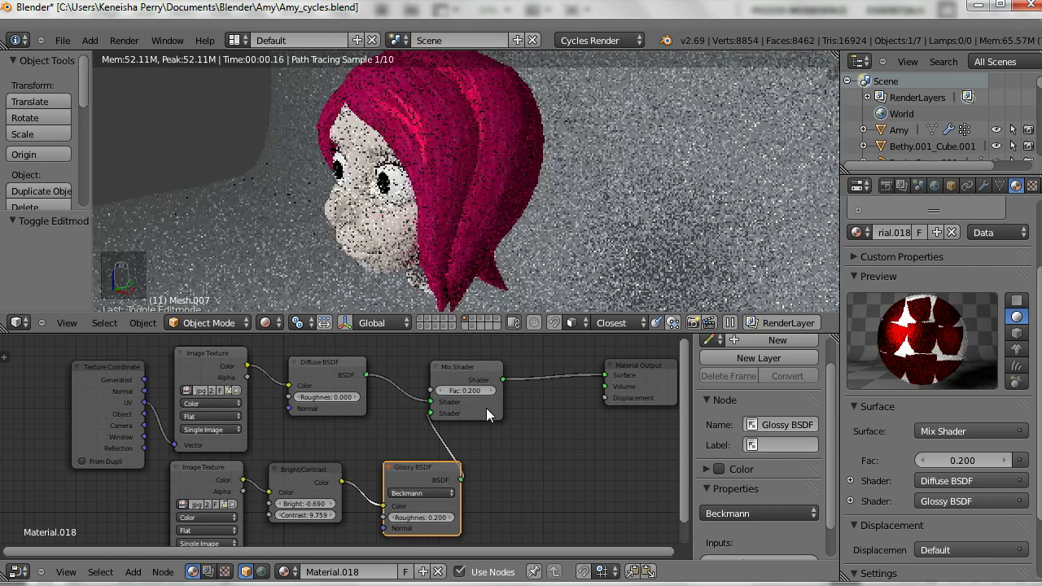
# Turn off Rendered shading in the 3D view and bring the whole hair node tree into view.
pyautogui.hotkey('shift', 'z')
pyautogui.scroll(-2, 486, 459)
pyautogui.moveTo(478, 479); pyautogui.dragTo(433, 455, button='middle')
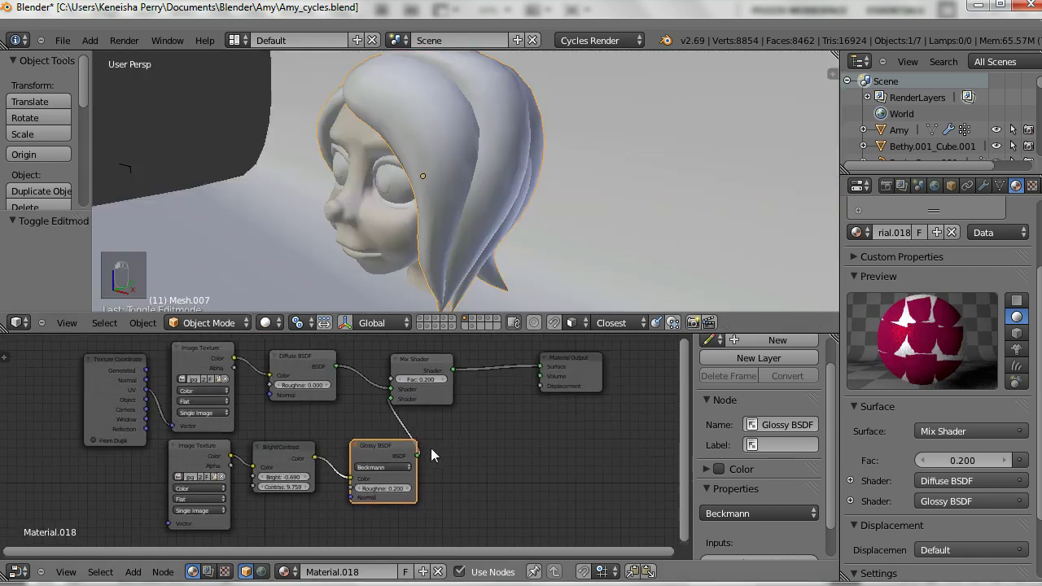
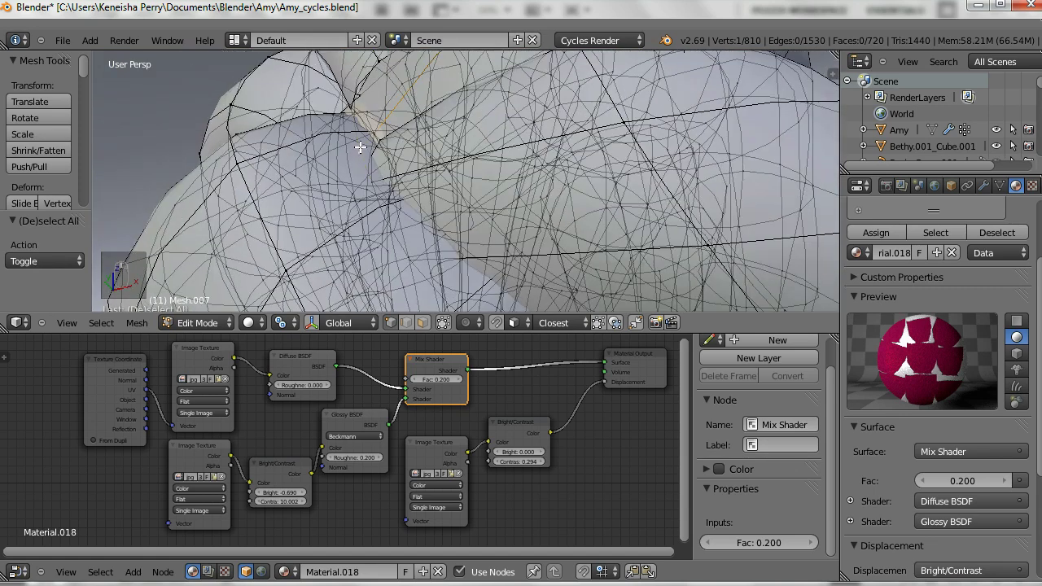
# Move the vertex at the hair parting by about -0.086, 0.077, 0.056 in X, Y, Z and preview the hair in Rendered shading.
pyautogui.click(332, 155)
pyautogui.moveTo(332, 156); pyautogui.dragTo(382, 179, button='middle')
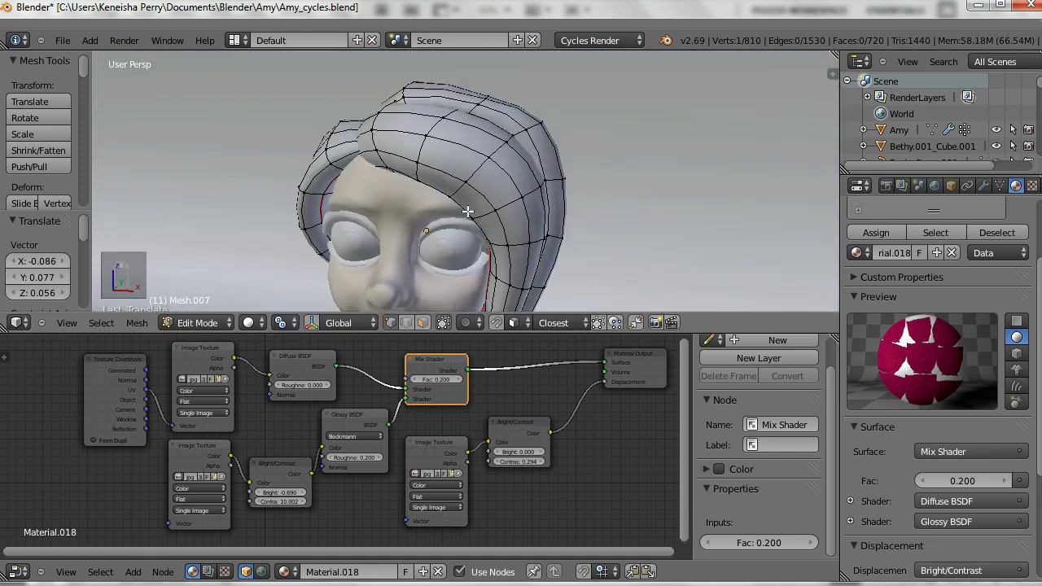
pyautogui.click(248, 322)
pyautogui.click(272, 218)
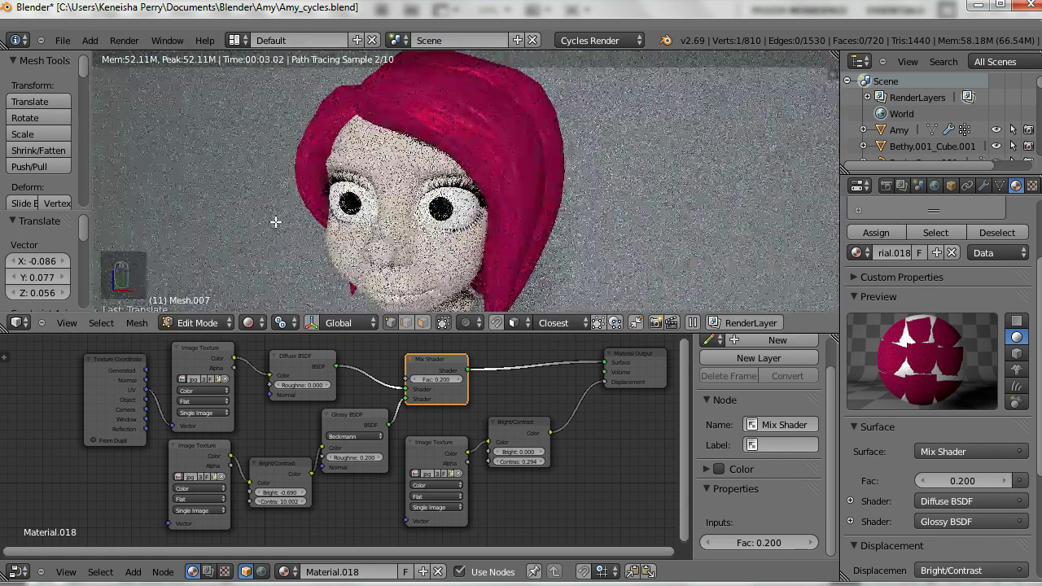
# Return the 3D view to Solid shading and enlarge the node editor to examine the complete hair material setup.
pyautogui.moveTo(391, 334); pyautogui.dragTo(384, 206)
pyautogui.click(248, 195)
pyautogui.click(272, 140)
pyautogui.scroll(1, 449, 343)
pyautogui.moveTo(437, 342); pyautogui.dragTo(408, 344, button='middle')
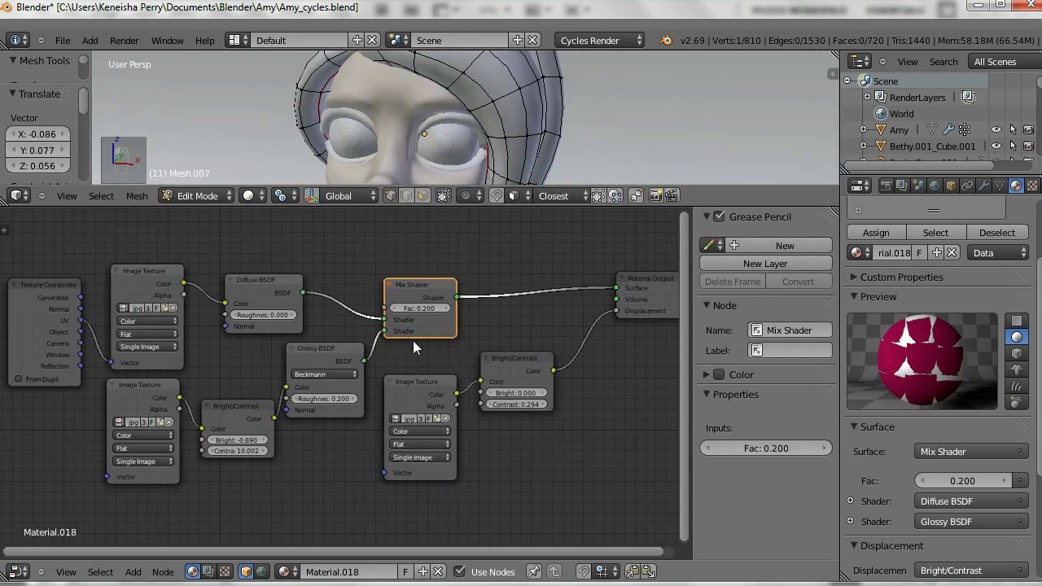
pyautogui.scroll(1, 434, 339)
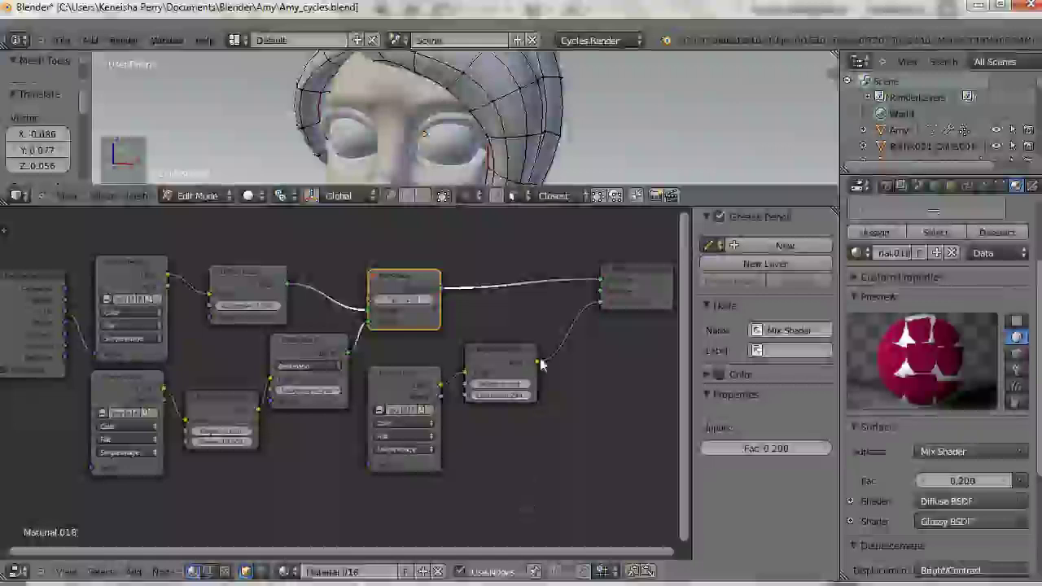
# Enlarge the 3D view, look through the camera and return the hair mesh to Object Mode.
pyautogui.moveTo(494, 207); pyautogui.dragTo(495, 533)
pyautogui.press('KP_0')
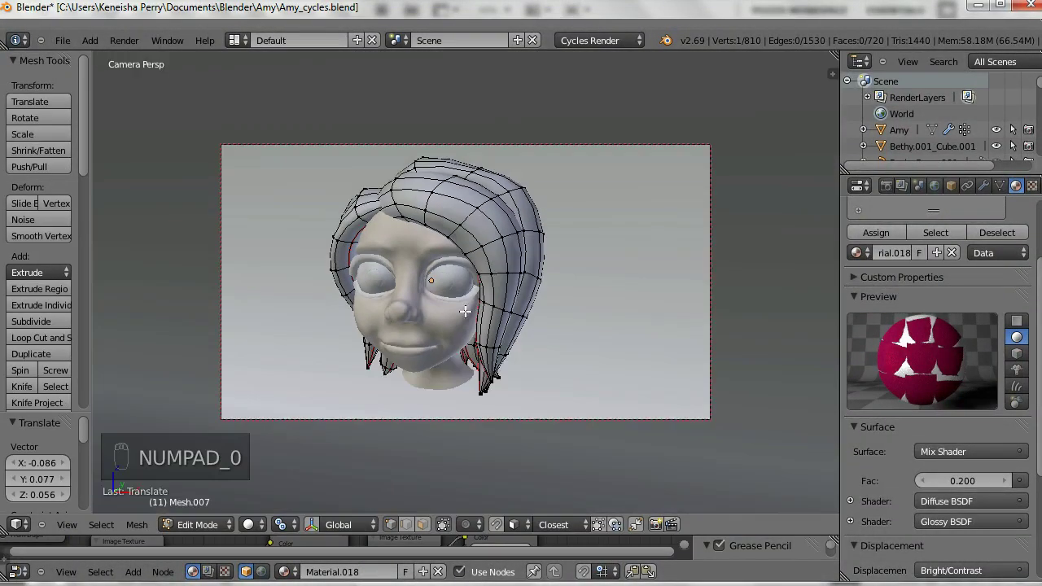
pyautogui.press('Tab')
# Save the blend file over the existing one and render the current frame.
pyautogui.hotkey('ctrl', 's')
pyautogui.click(459, 318)
pyautogui.press('F12')
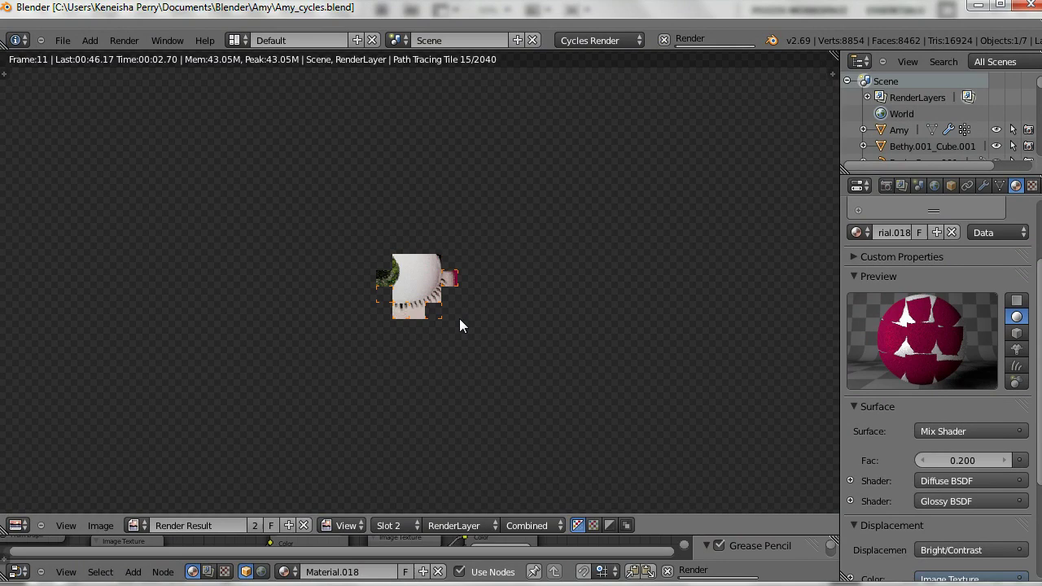